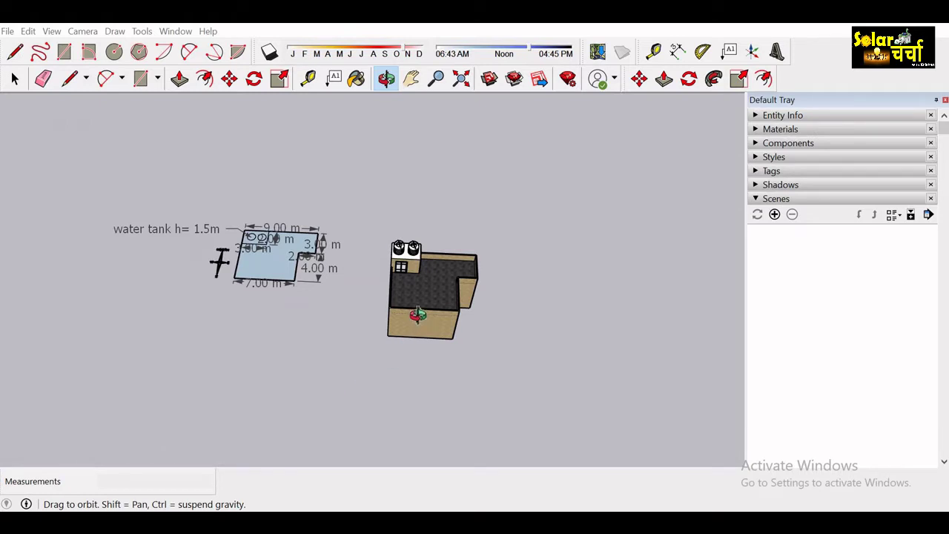
# Delete the dimensioned water-tank plan, north arrow and 'water tank h= 1.5m' label
pyautogui.moveTo(417, 316)
pyautogui.keyDown('shift'); pyautogui.mouseDown()
pyautogui.moveTo(377, 320)
pyautogui.moveTo(394, 290)
pyautogui.mouseUp(); pyautogui.keyUp('shift')
pyautogui.scroll(5, 375, 319)
pyautogui.moveTo(275, 255); pyautogui.dragTo(394, 309)
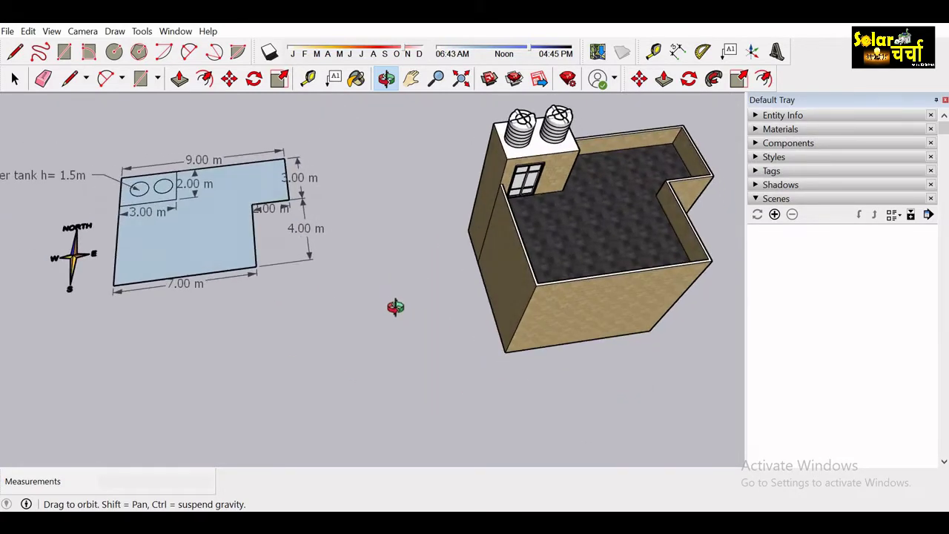
pyautogui.moveTo(524, 330); pyautogui.dragTo(558, 339)
pyautogui.press('space')
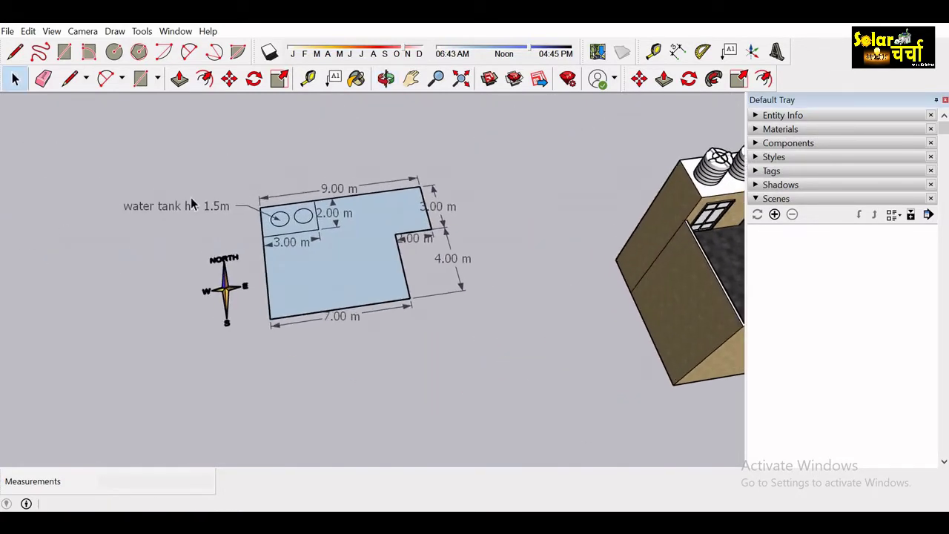
pyautogui.moveTo(97, 166)
pyautogui.mouseDown()
pyautogui.moveTo(570, 338)
pyautogui.moveTo(560, 361)
pyautogui.mouseUp()
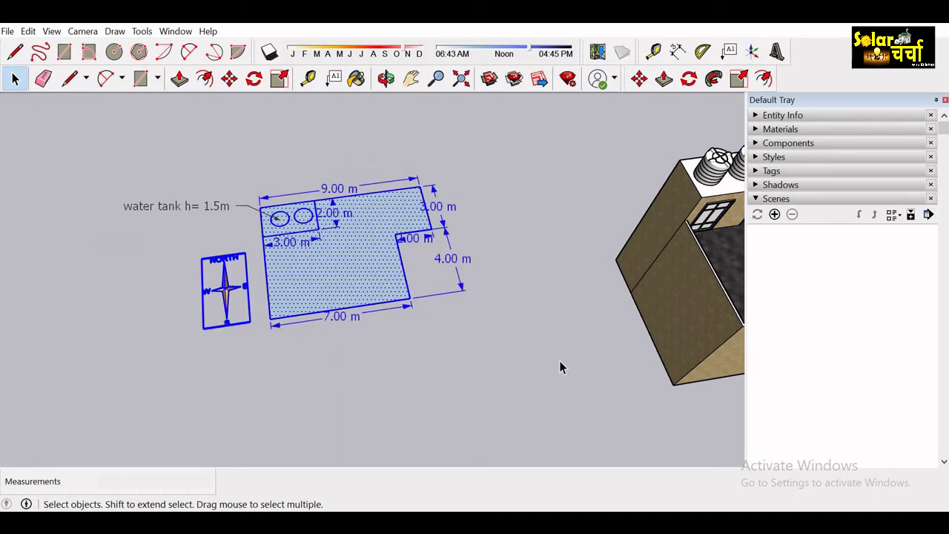
pyautogui.press('Delete')
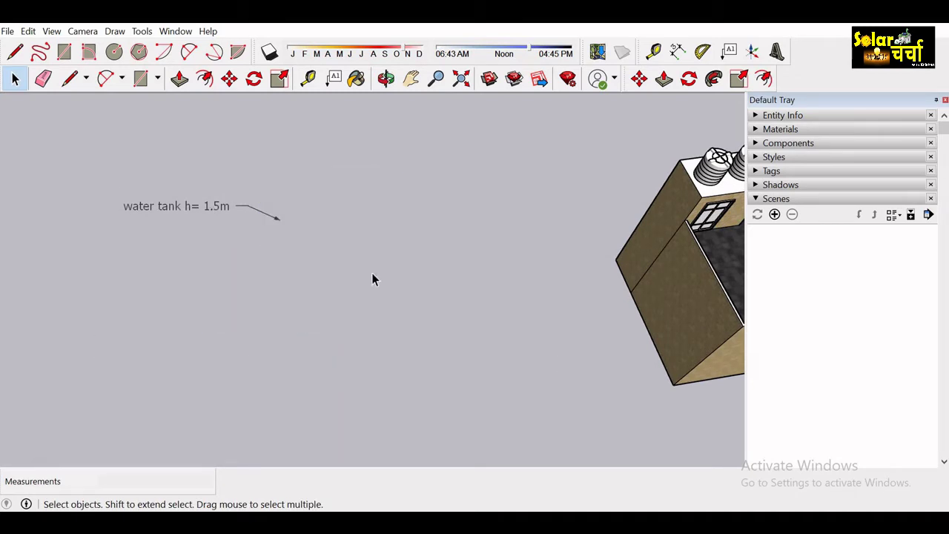
pyautogui.click(175, 212)
pyautogui.press('Delete')
pyautogui.press('o')
pyautogui.keyDown('shift'); pyautogui.moveTo(126, 220); pyautogui.dragTo(218, 212); pyautogui.keyUp('shift')
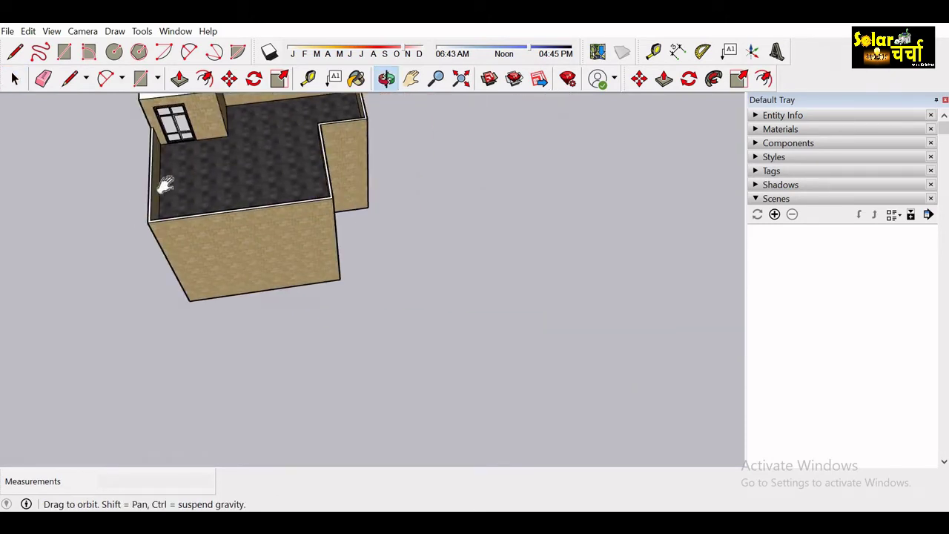
pyautogui.moveTo(158, 186)
pyautogui.mouseDown()
pyautogui.moveTo(176, 291)
pyautogui.moveTo(205, 250)
pyautogui.mouseUp()
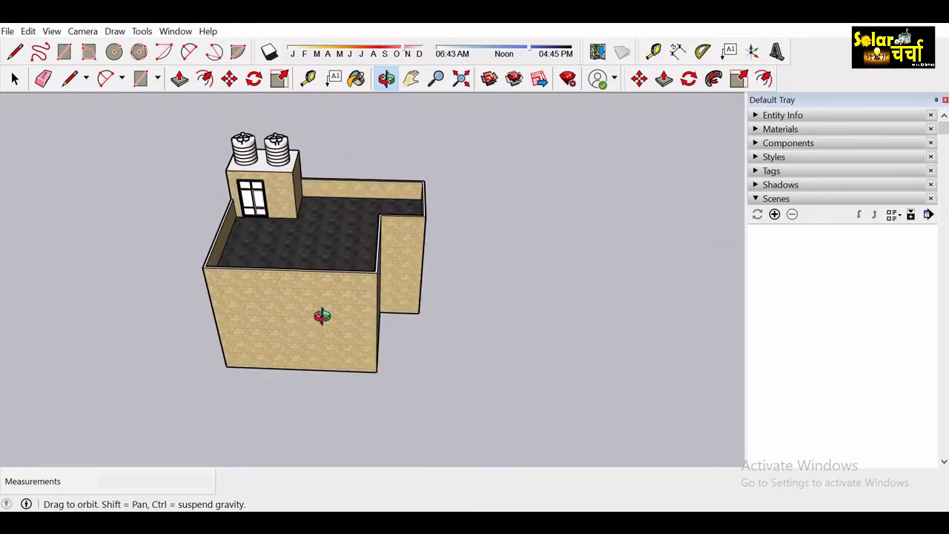
pyautogui.moveTo(307, 292); pyautogui.dragTo(287, 289)
pyautogui.scroll(2, 288, 289)
pyautogui.scroll(1, 287, 289)
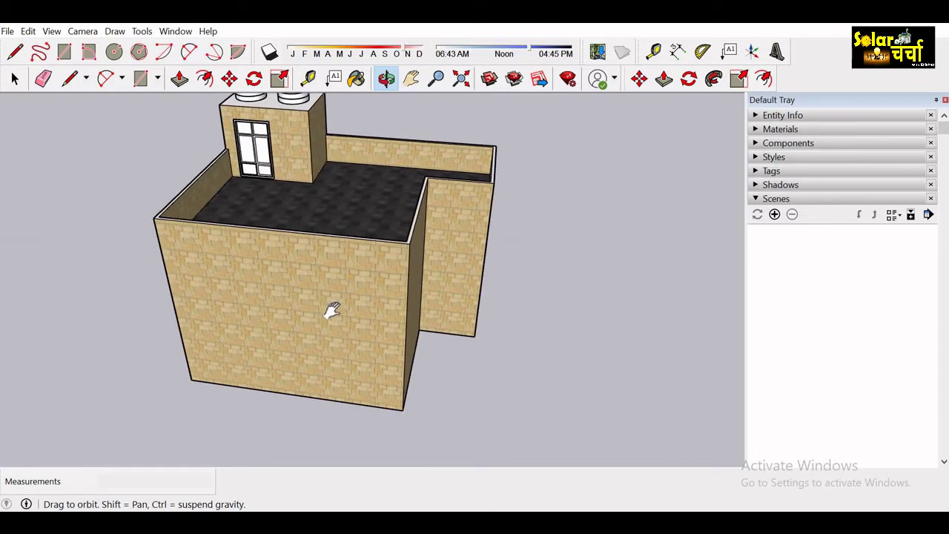
pyautogui.scroll(2, 333, 310)
pyautogui.press('space')
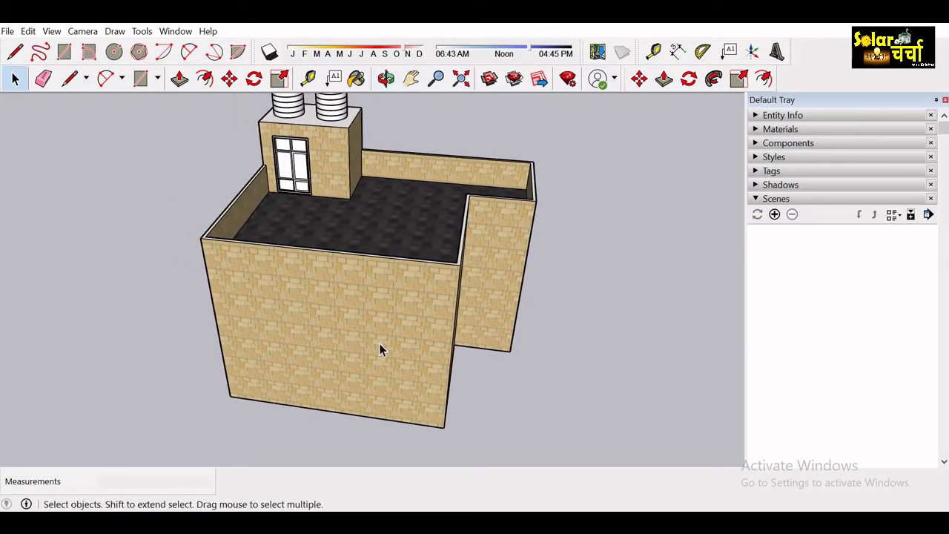
pyautogui.click(379, 350)
pyautogui.press('o')
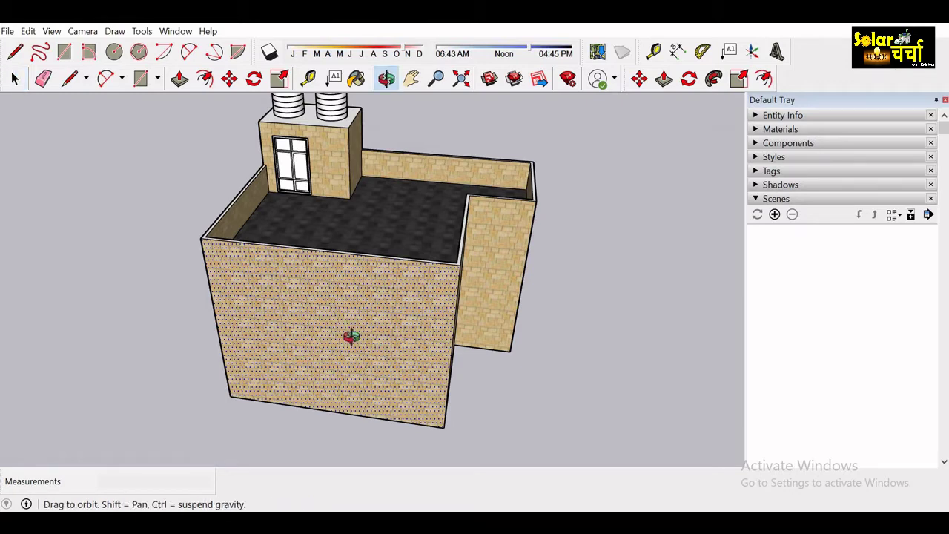
pyautogui.moveTo(350, 339)
pyautogui.mouseDown()
pyautogui.moveTo(488, 289)
pyautogui.moveTo(391, 297)
pyautogui.moveTo(445, 301)
pyautogui.mouseUp()
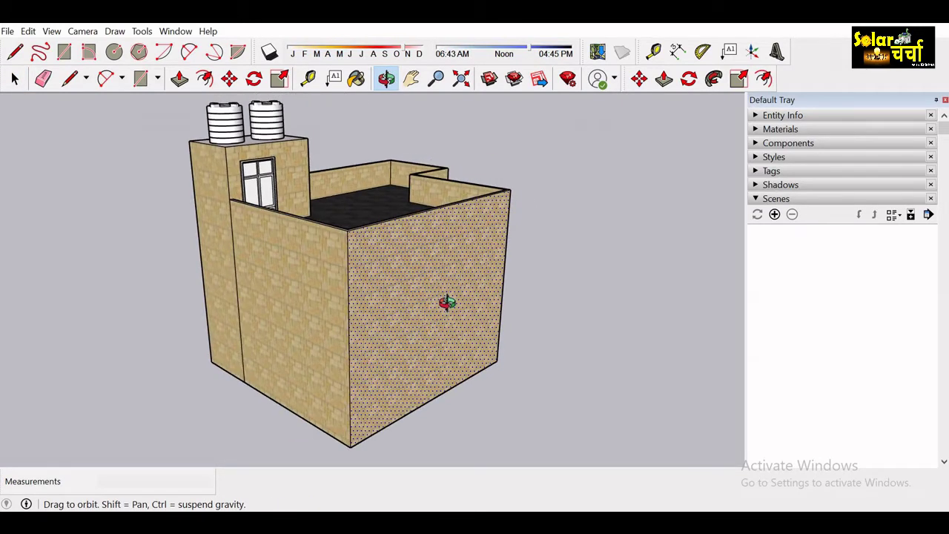
pyautogui.press('space')
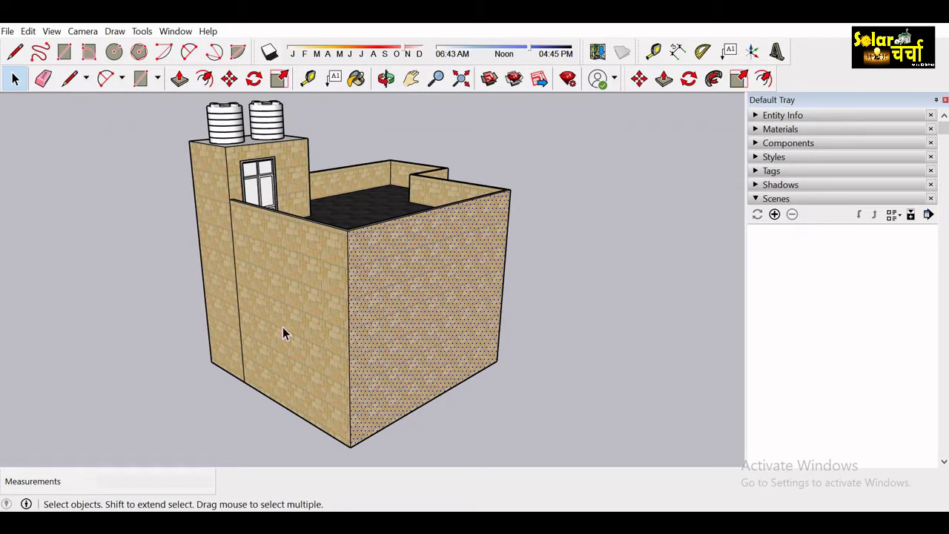
pyautogui.click(233, 297)
pyautogui.scroll(-3, 234, 298)
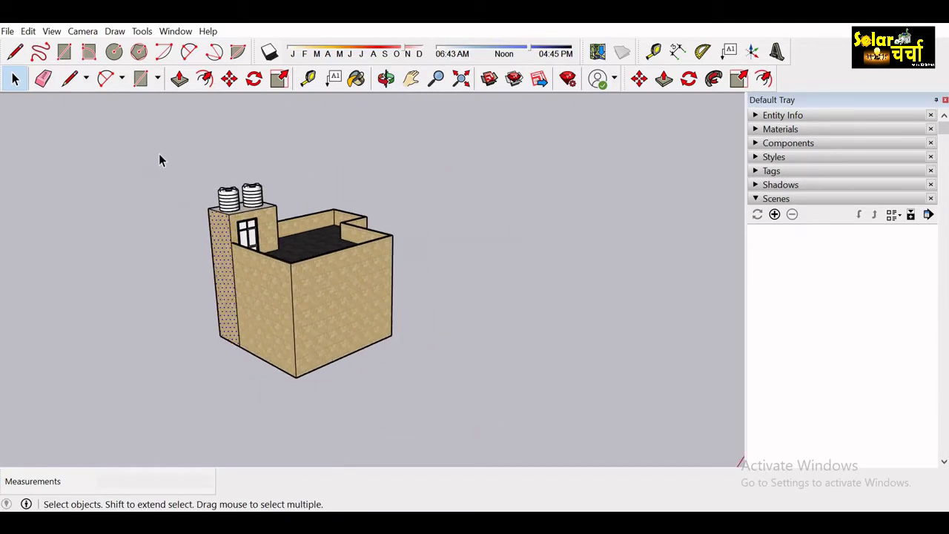
# Window-select the entire house with its stair room and water tanks
pyautogui.moveTo(158, 153)
pyautogui.mouseDown()
pyautogui.moveTo(443, 376)
pyautogui.moveTo(488, 398)
pyautogui.mouseUp()
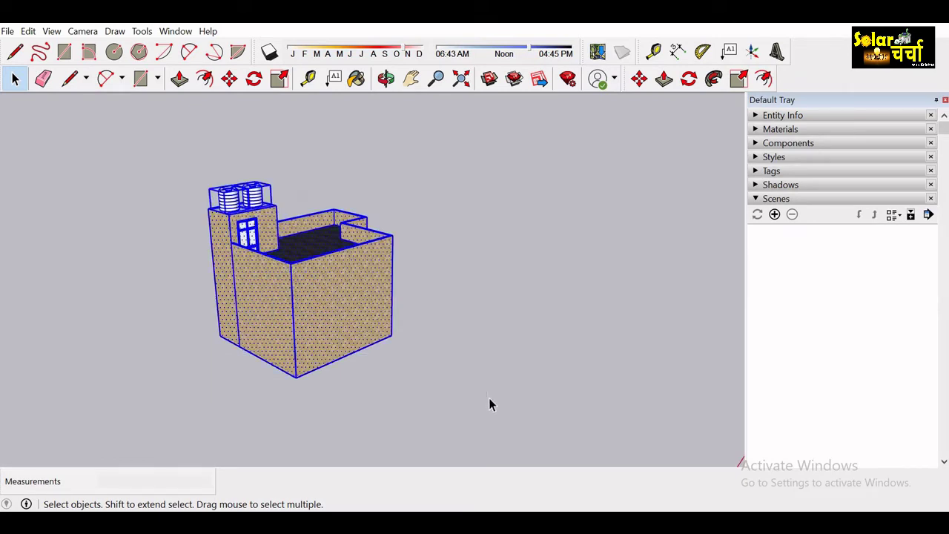
pyautogui.click(22, 85)
pyautogui.click(186, 223)
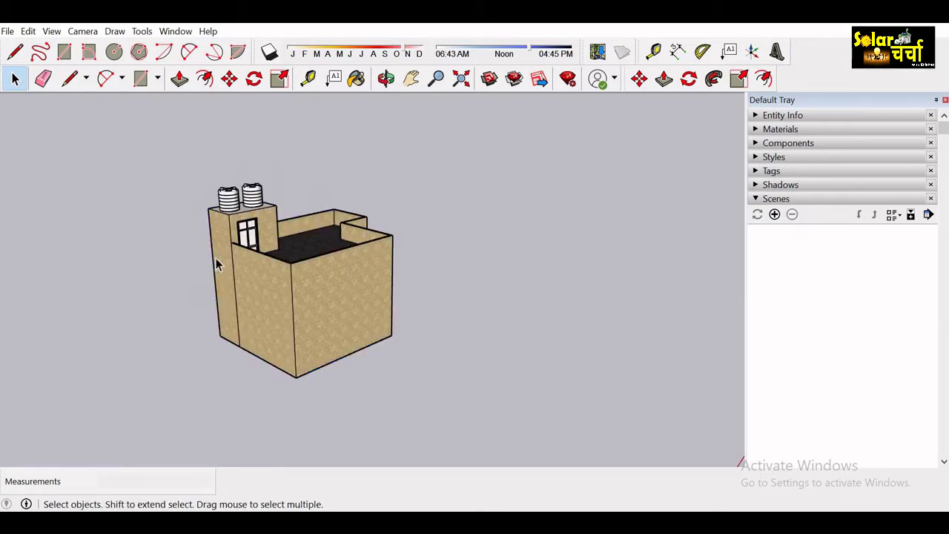
pyautogui.click(230, 273)
pyautogui.moveTo(127, 134); pyautogui.dragTo(514, 398)
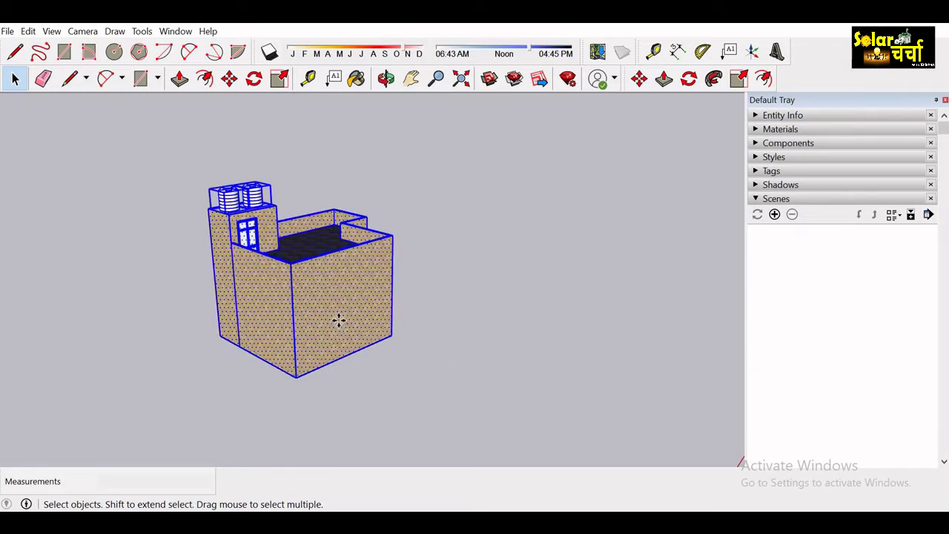
# Copy the house 20.51 m to the right of the original
pyautogui.press('m')
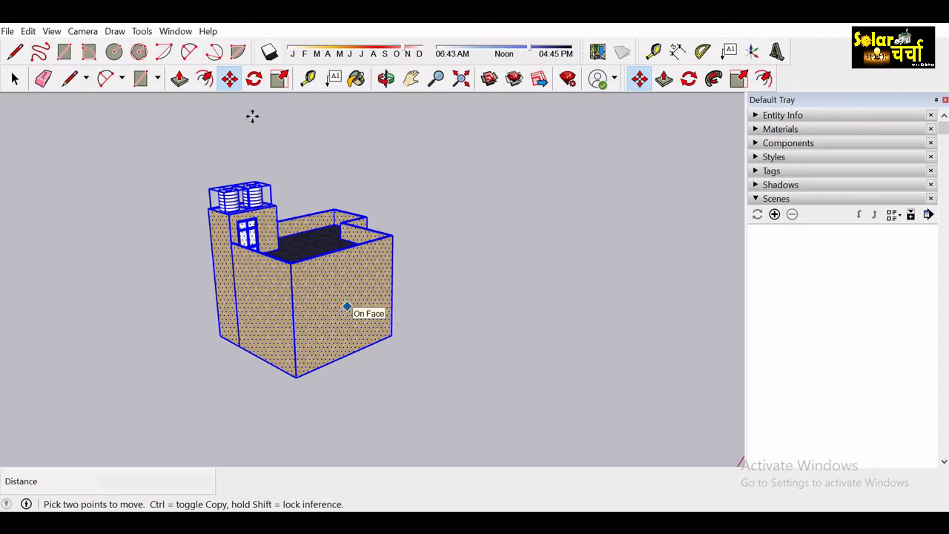
pyautogui.click(230, 79)
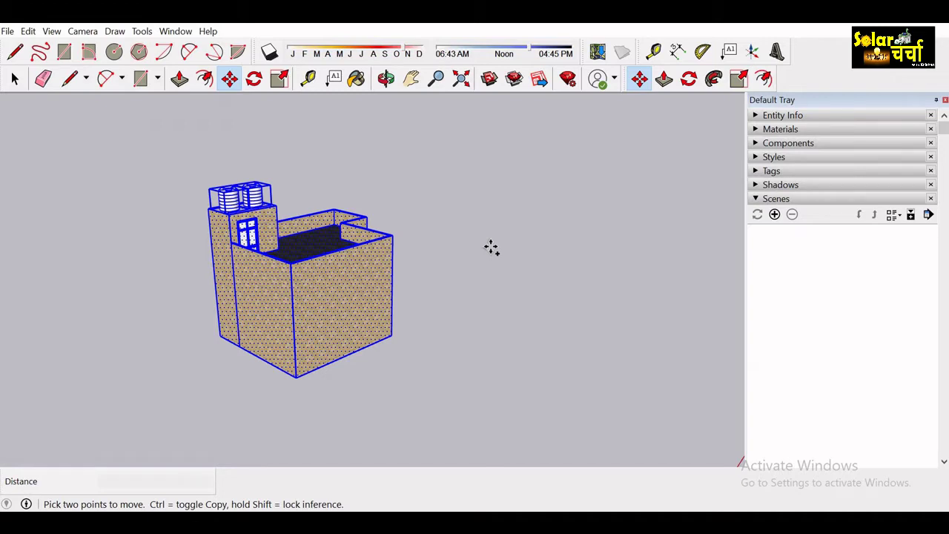
pyautogui.click(346, 296)
pyautogui.press('ctrl')
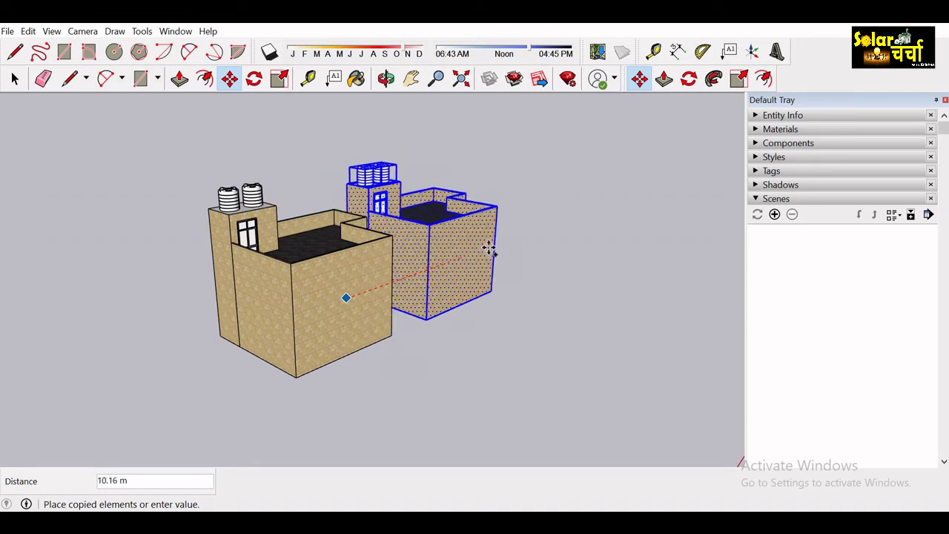
pyautogui.click(545, 225)
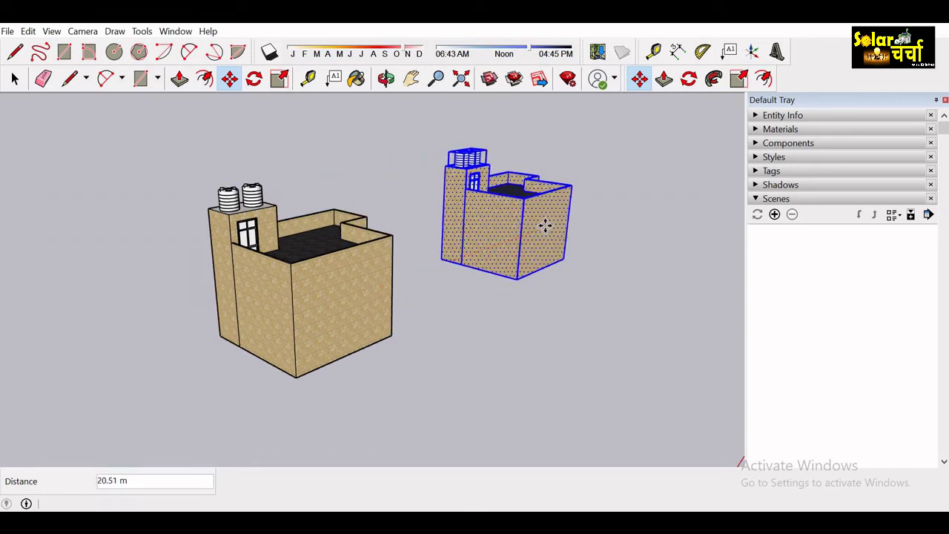
pyautogui.press('space')
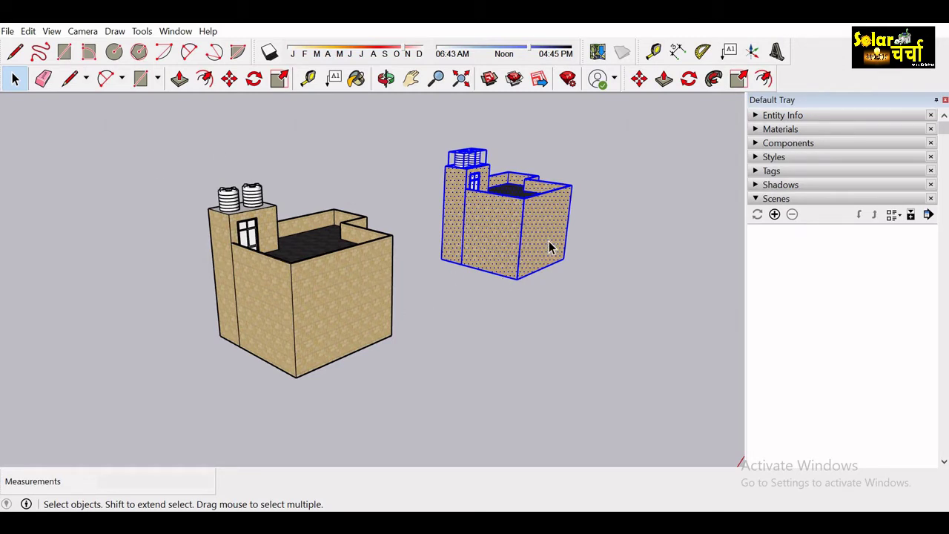
pyautogui.click(574, 257)
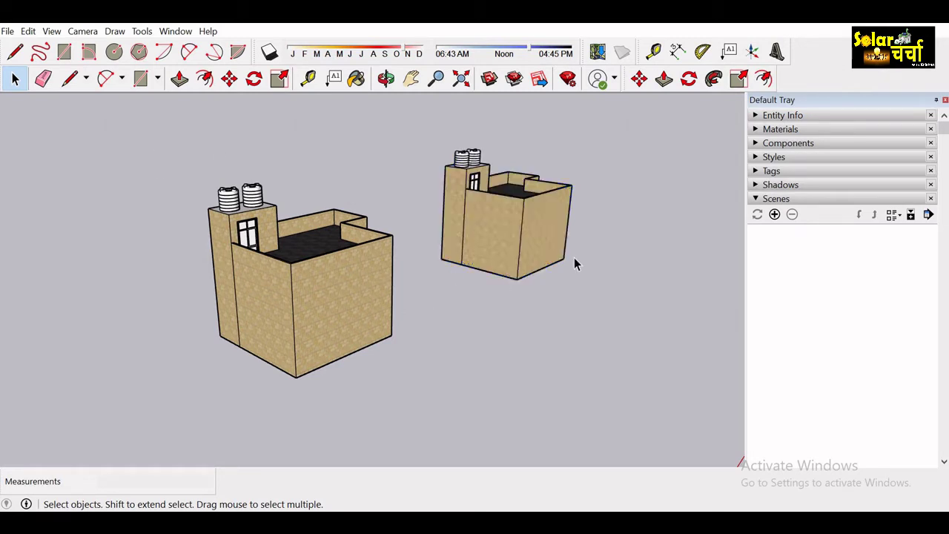
pyautogui.click(338, 307)
pyautogui.click(331, 140)
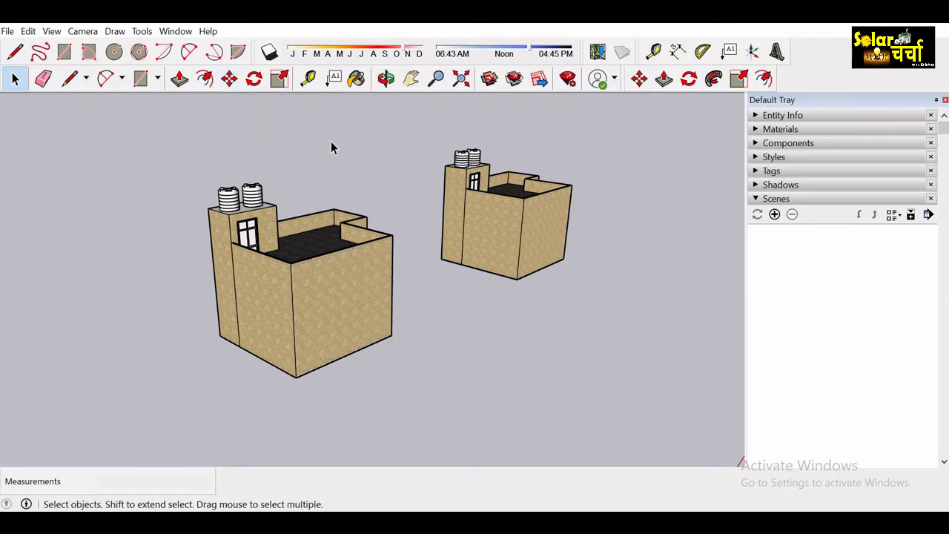
pyautogui.click(229, 80)
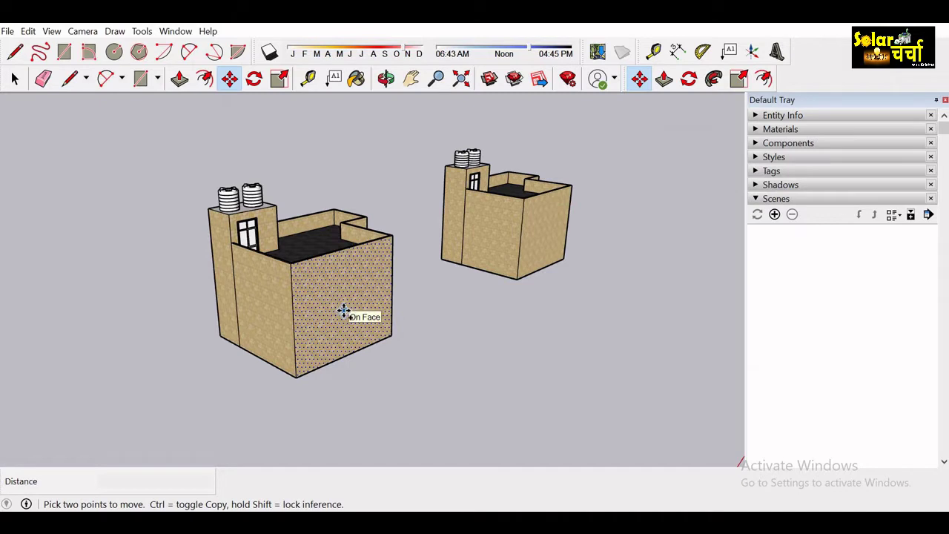
pyautogui.click(343, 312)
pyautogui.press('ctrl')
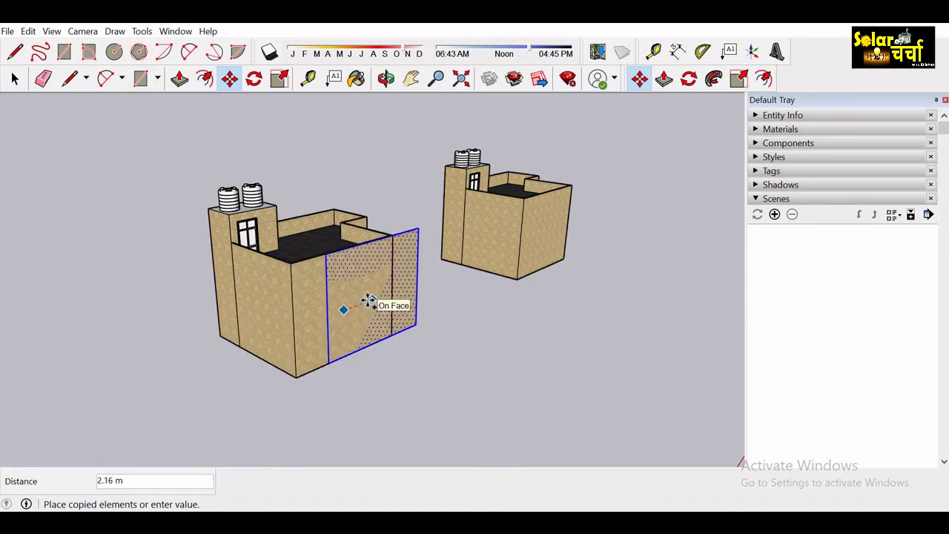
pyautogui.click(364, 299)
pyautogui.press('Escape')
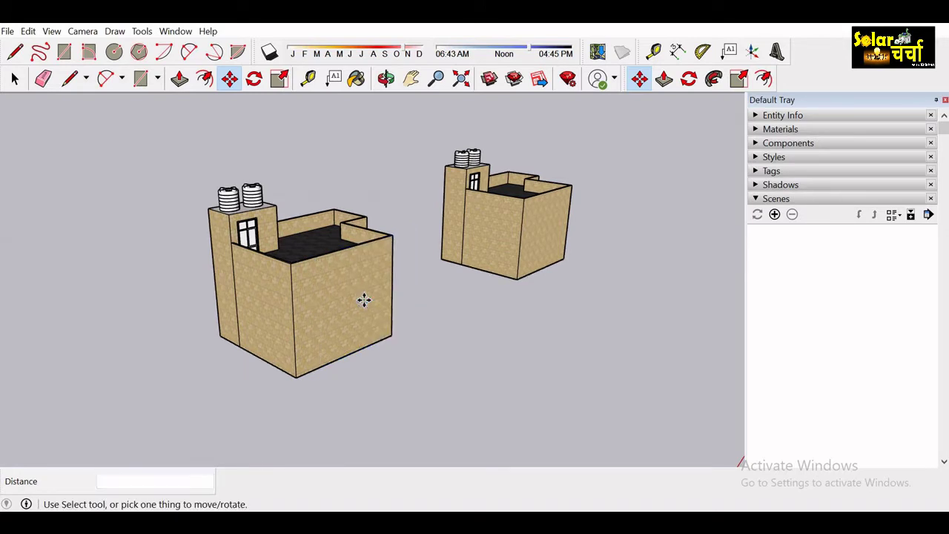
pyautogui.press('space')
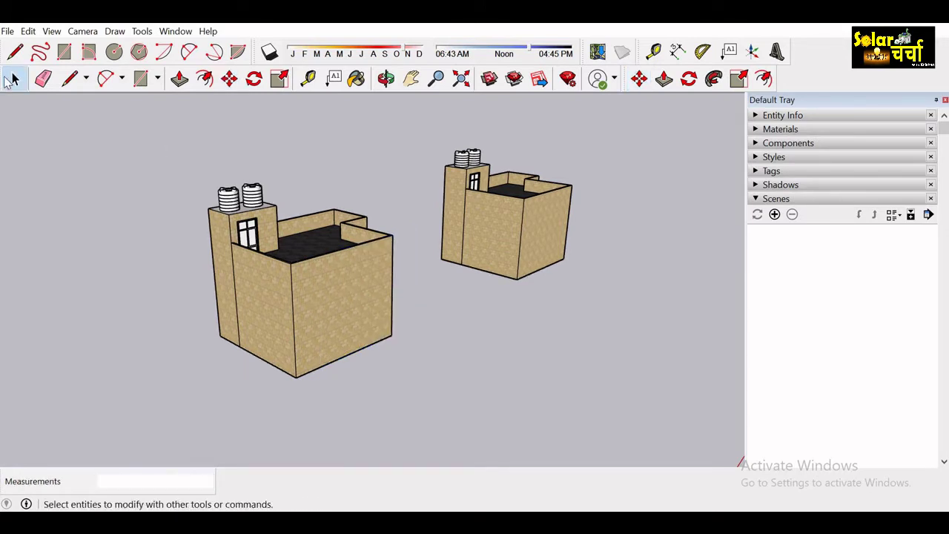
# Make a group of the left house, including its stair room and twin water tanks
pyautogui.press('o')
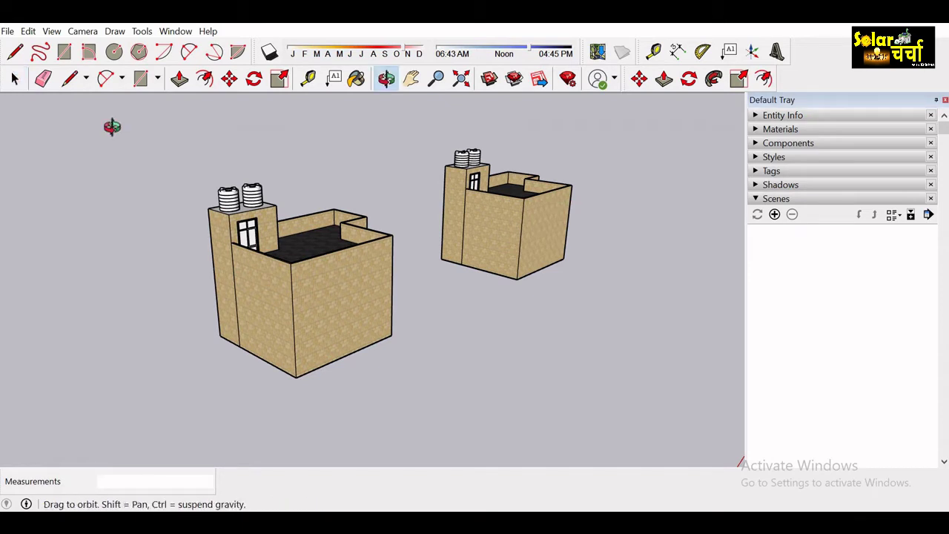
pyautogui.moveTo(227, 215); pyautogui.dragTo(112, 271)
pyautogui.press('space')
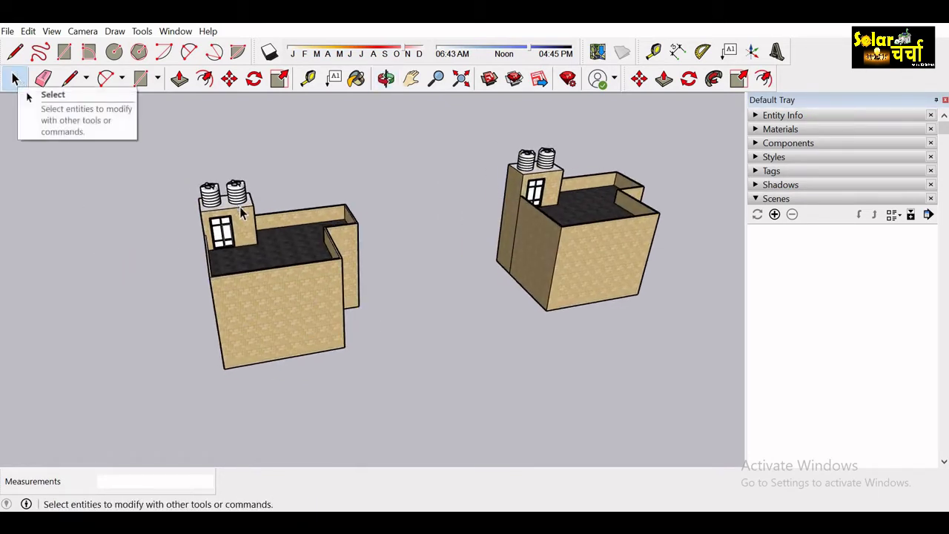
pyautogui.moveTo(142, 157); pyautogui.dragTo(443, 395)
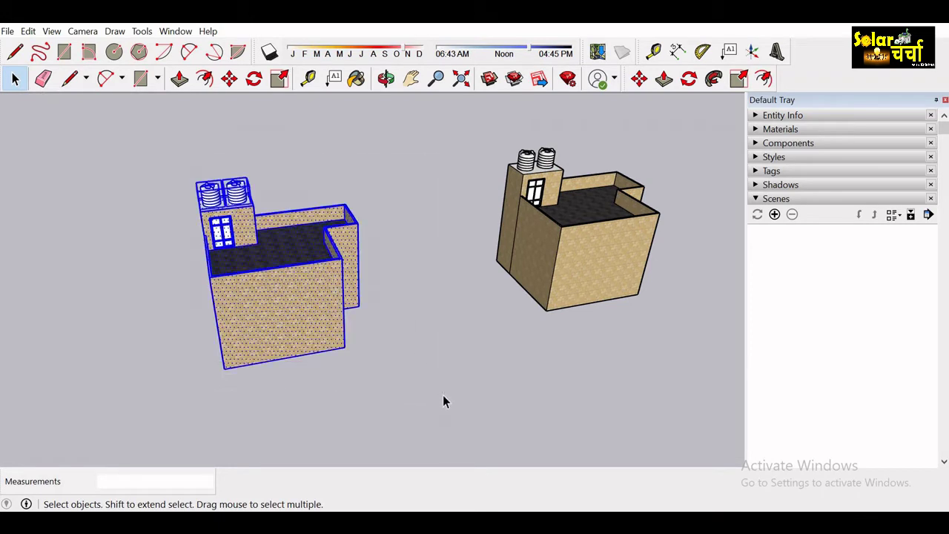
pyautogui.rightClick(295, 319)
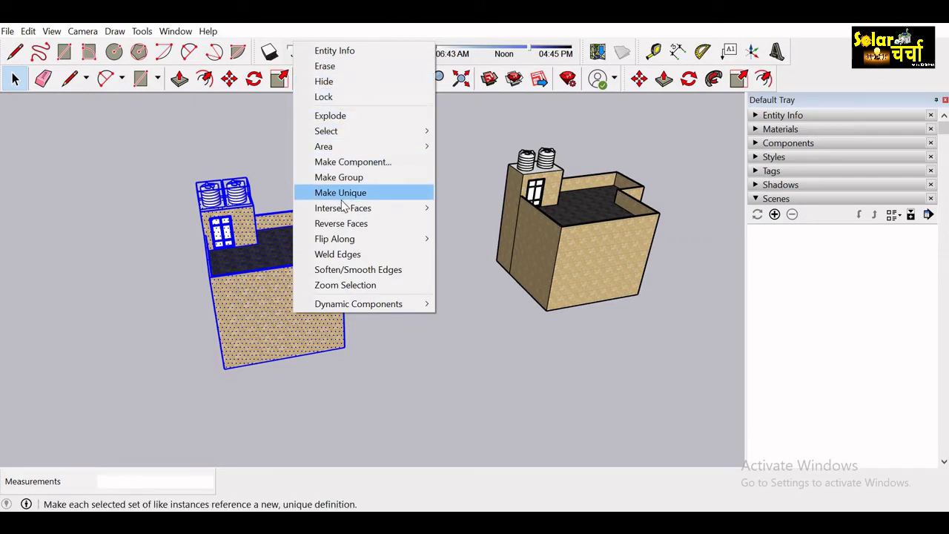
pyautogui.click(348, 177)
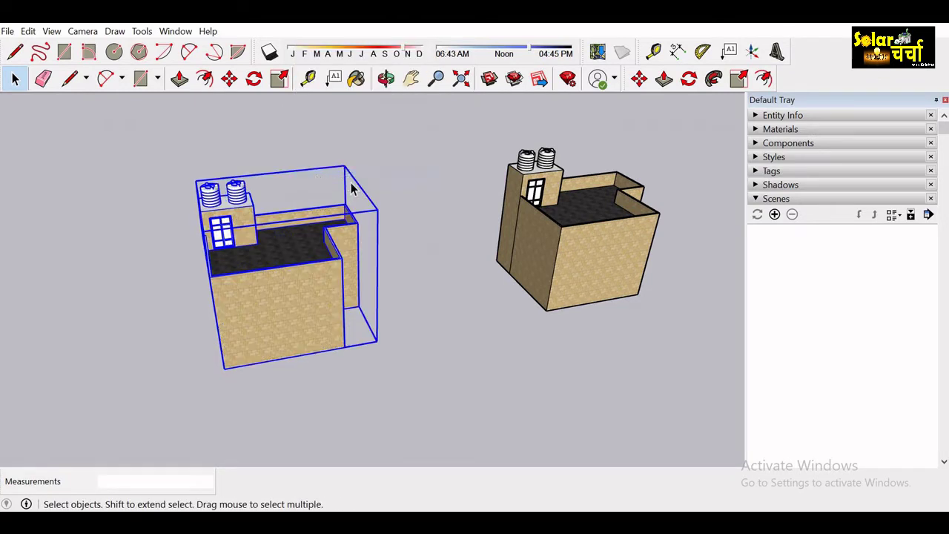
pyautogui.click(414, 333)
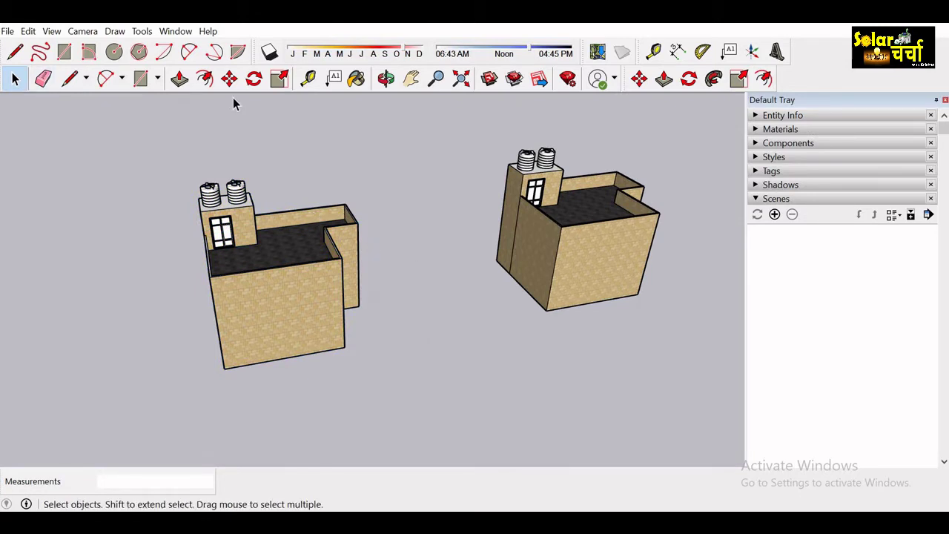
# Move the left building 1.38 m
pyautogui.click(230, 79)
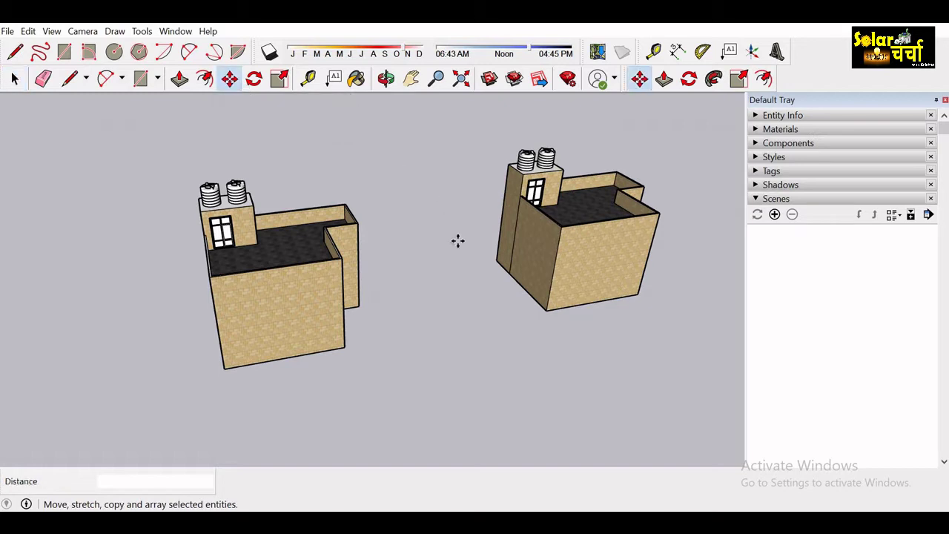
pyautogui.click(299, 307)
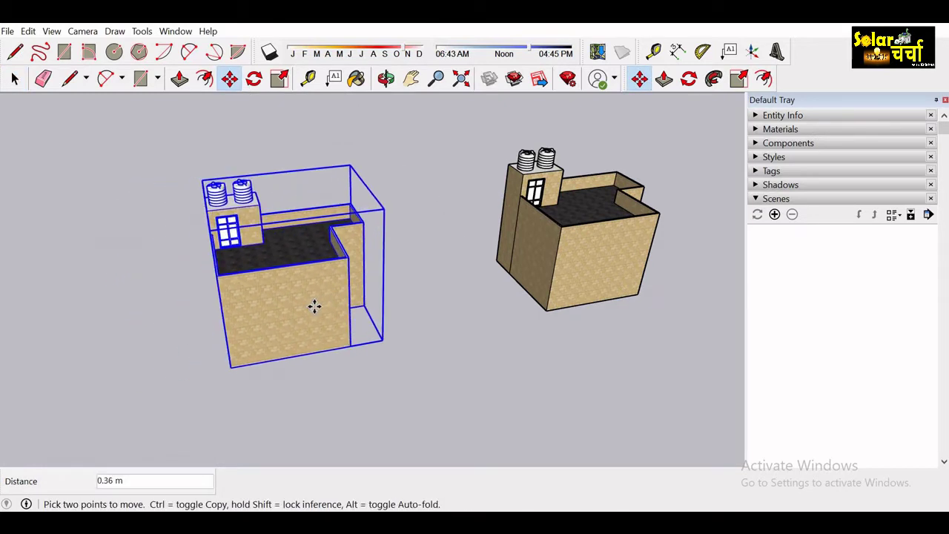
pyautogui.click(331, 303)
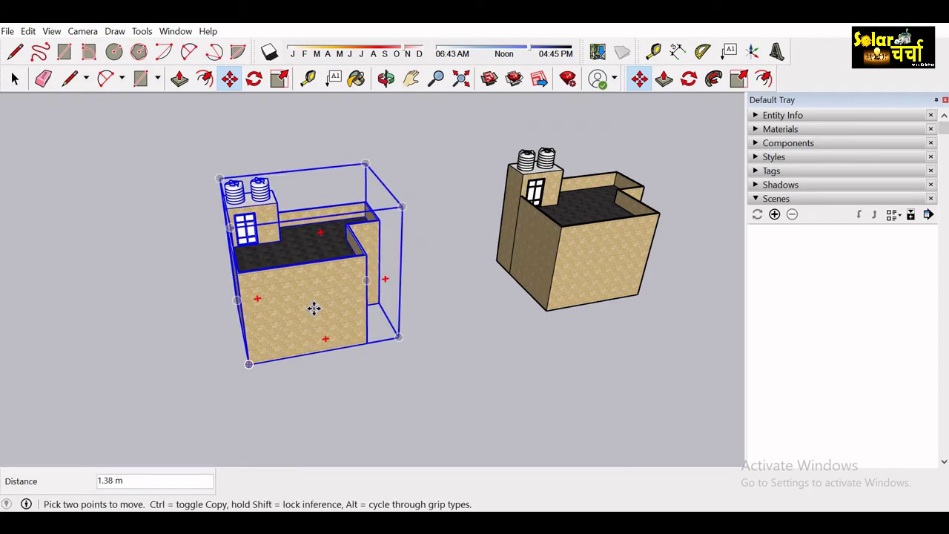
# Copy the left building 11.02 m along the red axis, then orbit to see all three
pyautogui.press('ctrl')
pyautogui.click(314, 308)
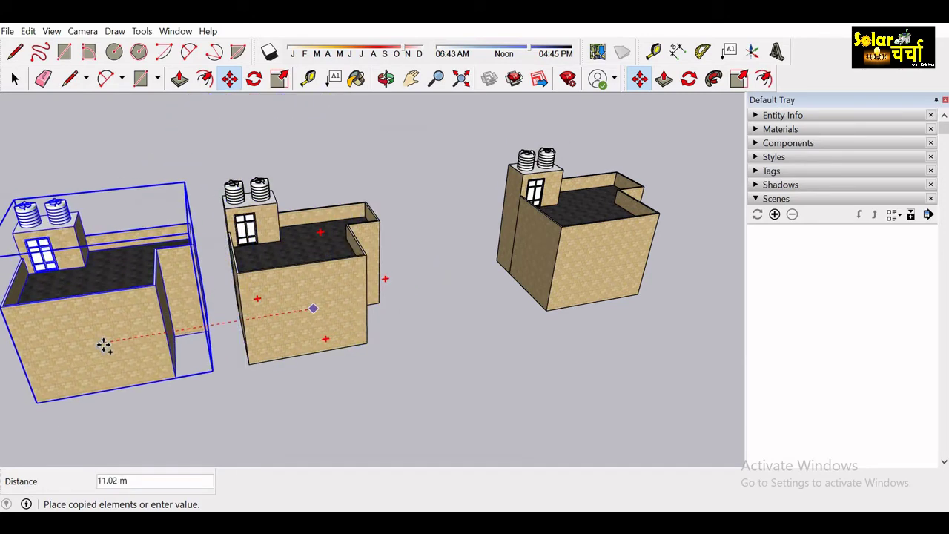
pyautogui.click(103, 344)
pyautogui.press('o')
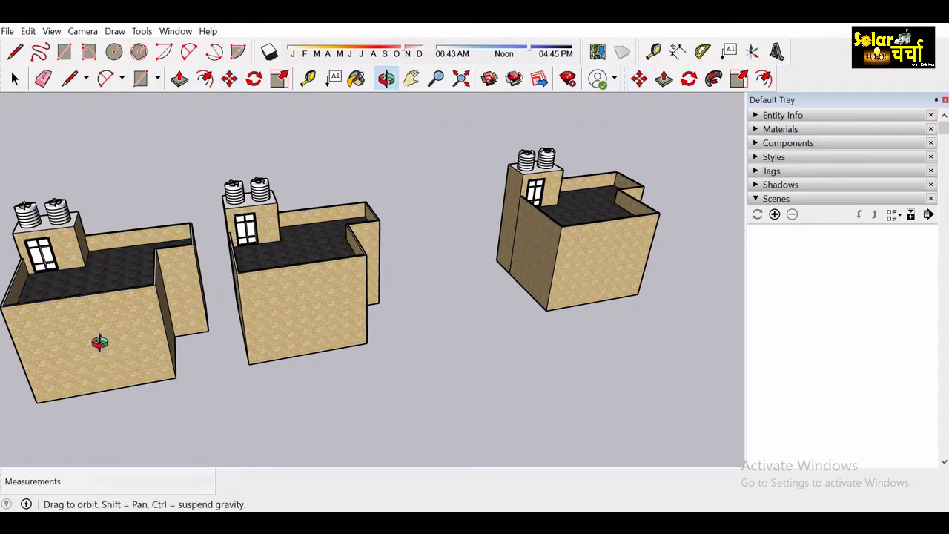
pyautogui.scroll(-2, 104, 344)
pyautogui.moveTo(103, 344); pyautogui.dragTo(231, 318)
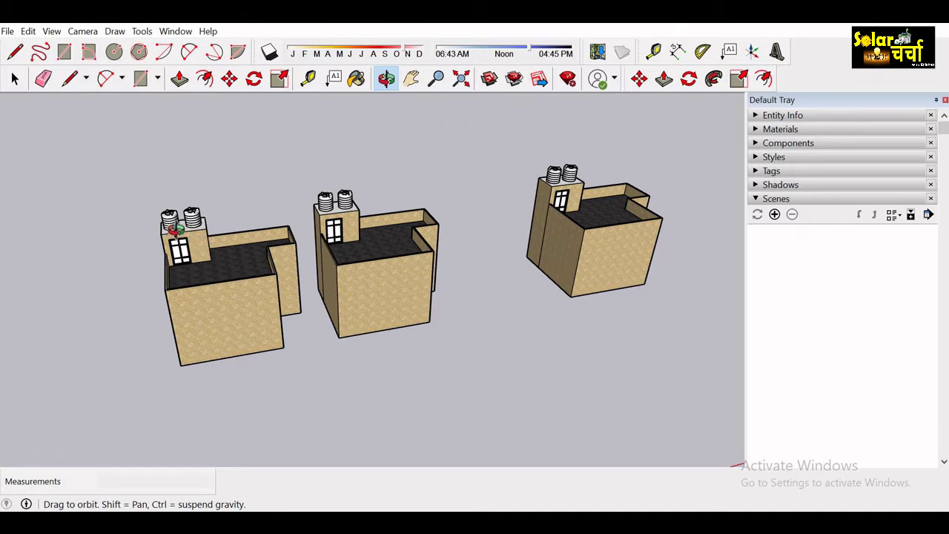
pyautogui.scroll(5, 177, 230)
pyautogui.moveTo(223, 276); pyautogui.dragTo(215, 248)
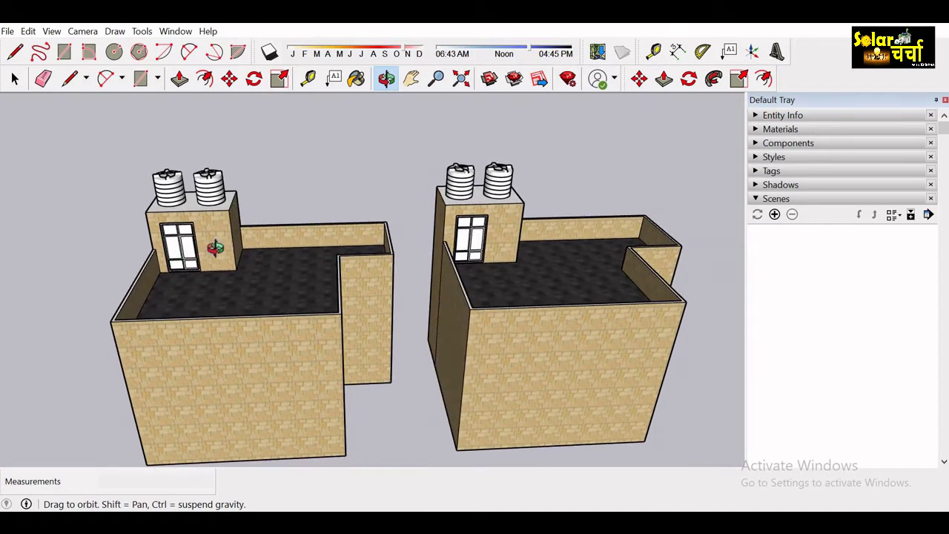
# Delete the left building group
pyautogui.scroll(3, 213, 250)
pyautogui.scroll(2, 212, 251)
pyautogui.scroll(2, 204, 252)
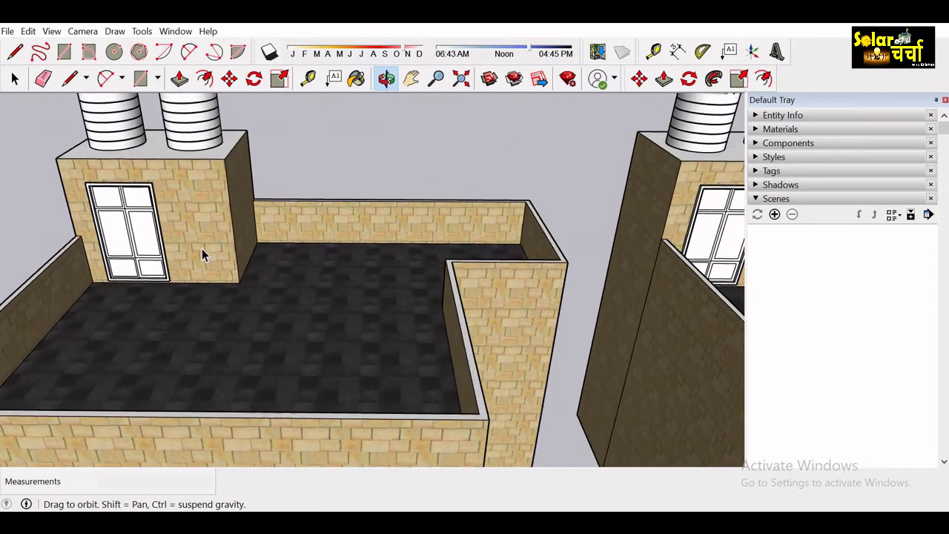
pyautogui.press('space')
pyautogui.click(206, 245)
pyautogui.scroll(-3, 206, 245)
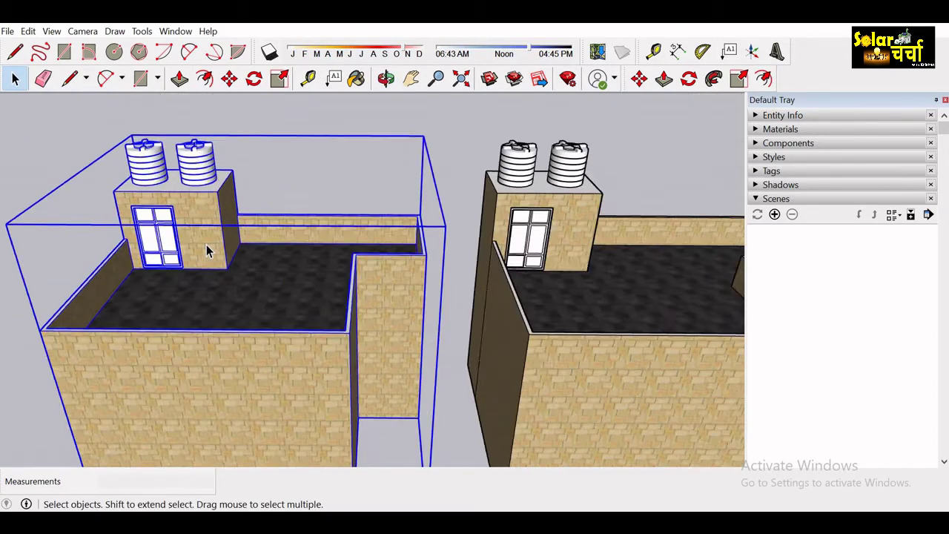
pyautogui.scroll(-1, 206, 251)
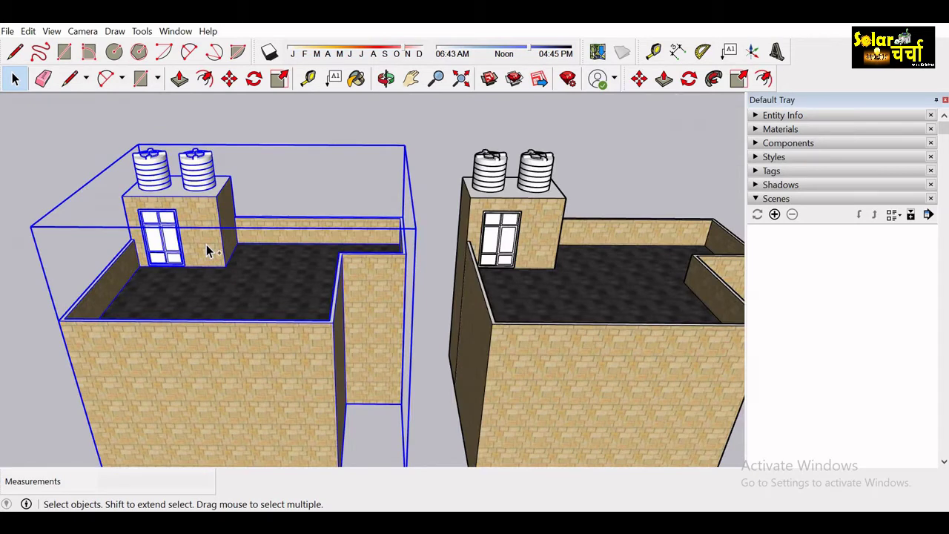
pyautogui.press('Delete')
# Select the stair room's front wall on the remaining building
pyautogui.click(568, 330)
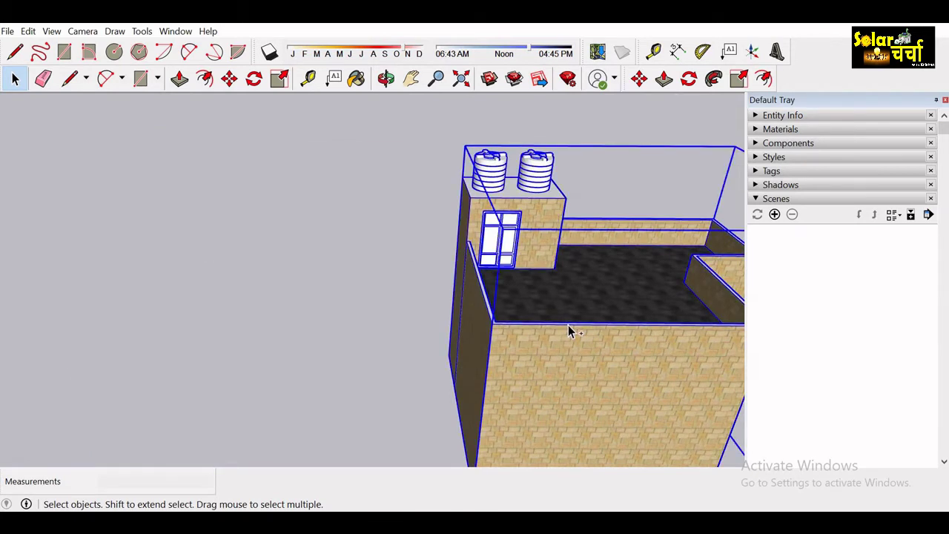
pyautogui.press('Escape')
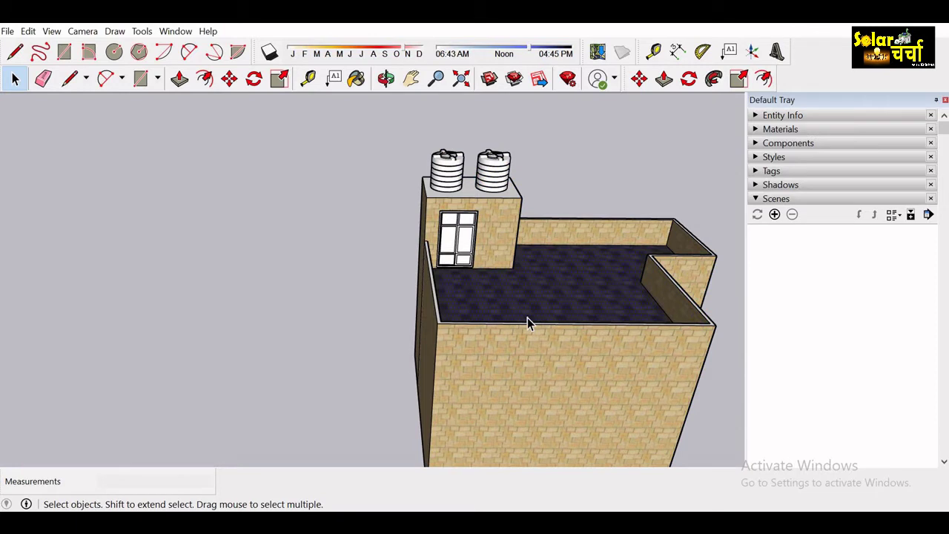
pyautogui.click(504, 239)
pyautogui.press('s')
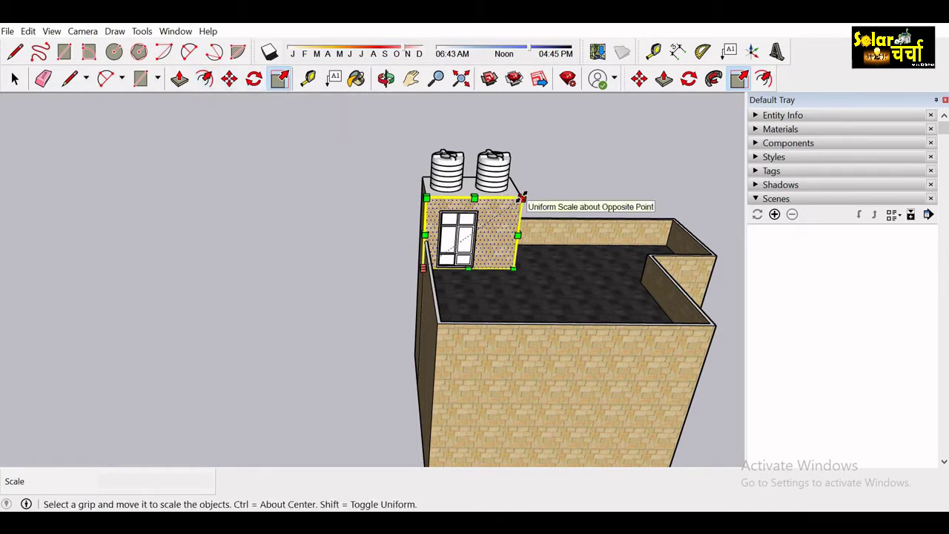
pyautogui.moveTo(523, 197)
pyautogui.mouseDown()
pyautogui.moveTo(604, 170)
pyautogui.moveTo(614, 181)
pyautogui.moveTo(401, 240)
pyautogui.moveTo(600, 197)
pyautogui.moveTo(411, 187)
pyautogui.moveTo(324, 290)
pyautogui.moveTo(439, 339)
pyautogui.moveTo(487, 333)
pyautogui.moveTo(358, 361)
pyautogui.moveTo(158, 382)
pyautogui.moveTo(197, 349)
pyautogui.moveTo(186, 328)
pyautogui.mouseUp()
pyautogui.press('o')
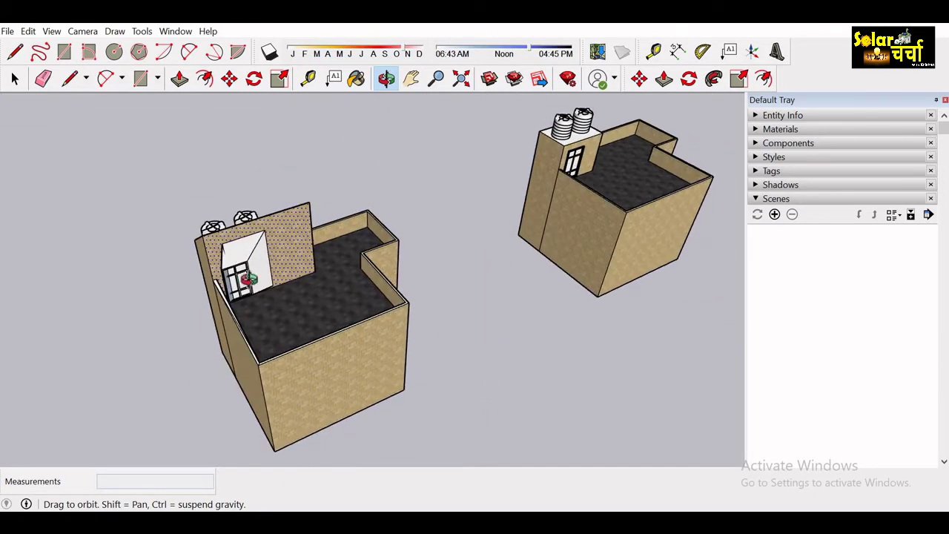
pyautogui.scroll(3, 250, 279)
pyautogui.moveTo(312, 250)
pyautogui.mouseDown()
pyautogui.moveTo(354, 238)
pyautogui.moveTo(172, 310)
pyautogui.mouseUp()
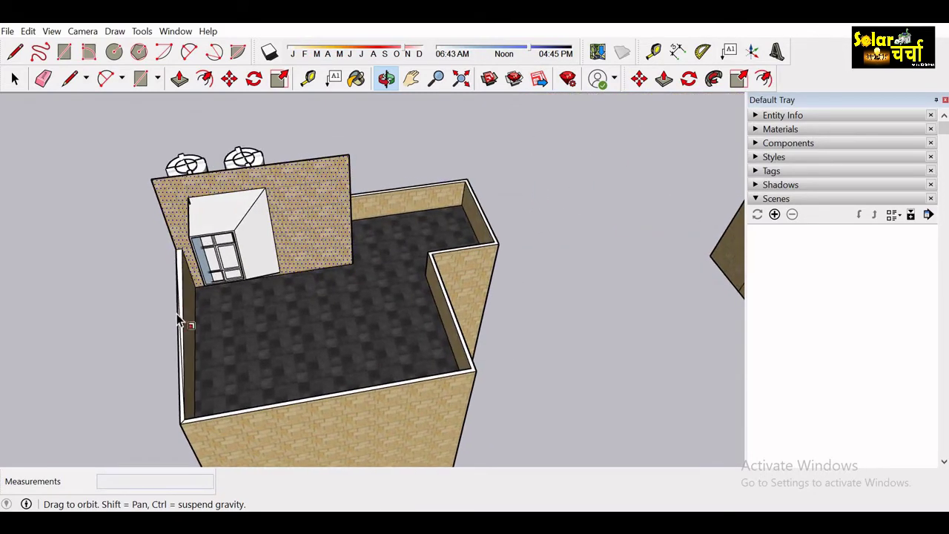
pyautogui.press('s')
pyautogui.press('space')
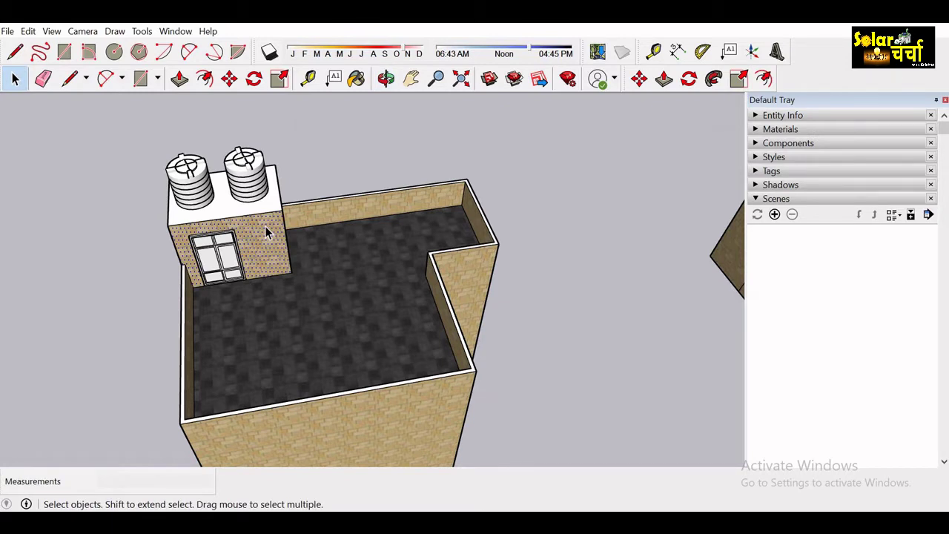
pyautogui.press('o')
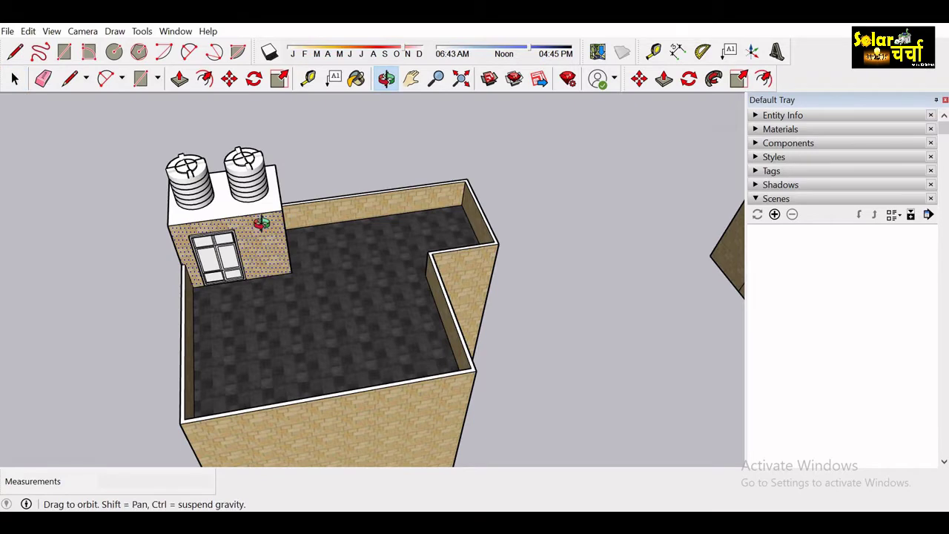
pyautogui.moveTo(259, 218); pyautogui.dragTo(341, 170)
pyautogui.press('space')
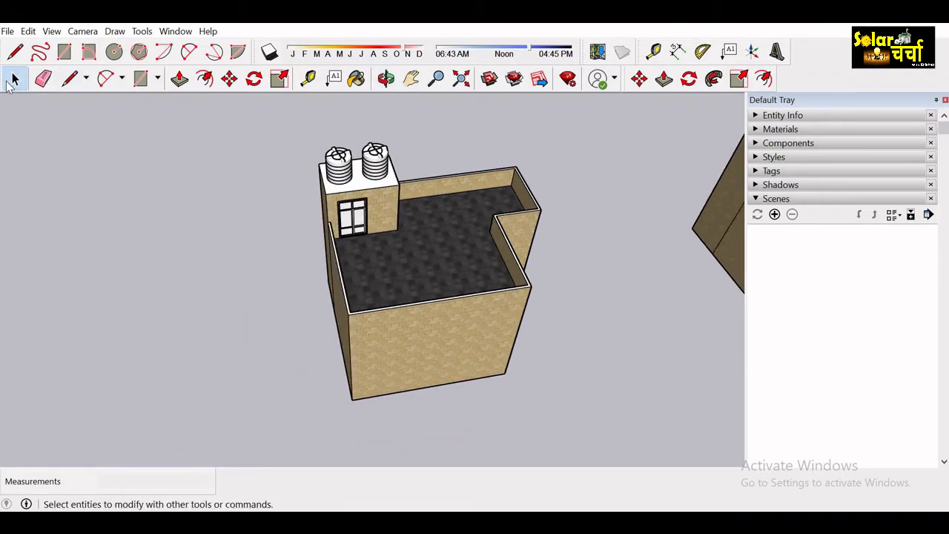
# Group all the building's connected geometry into one group
pyautogui.moveTo(234, 116); pyautogui.dragTo(624, 413)
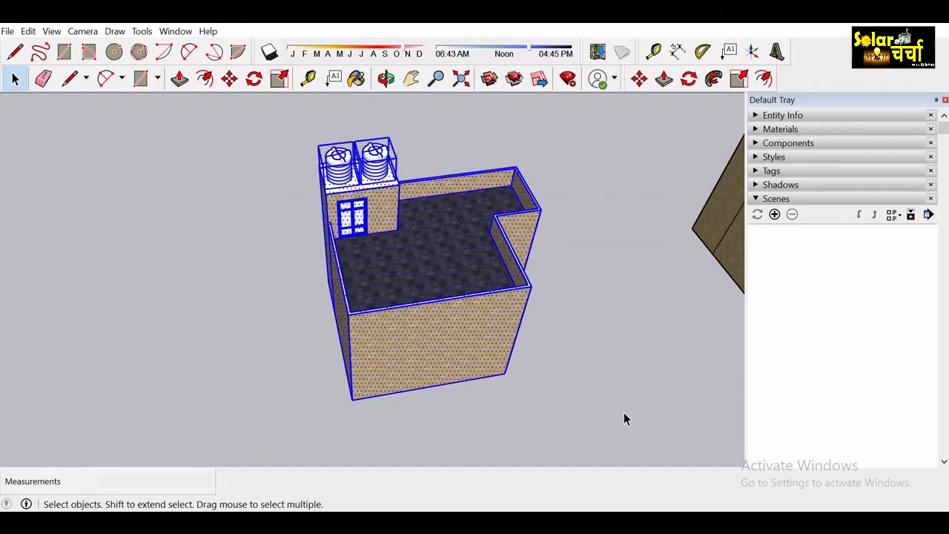
pyautogui.rightClick(427, 245)
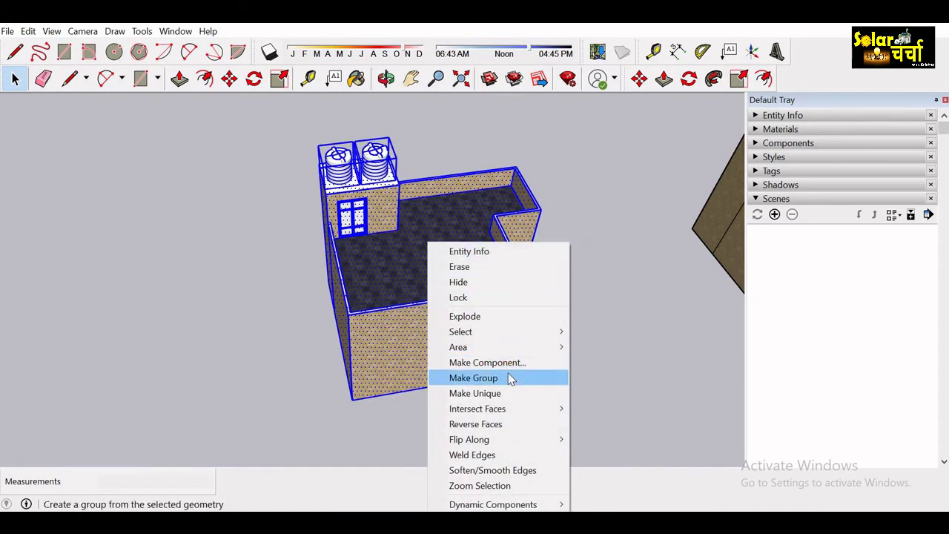
pyautogui.click(632, 325)
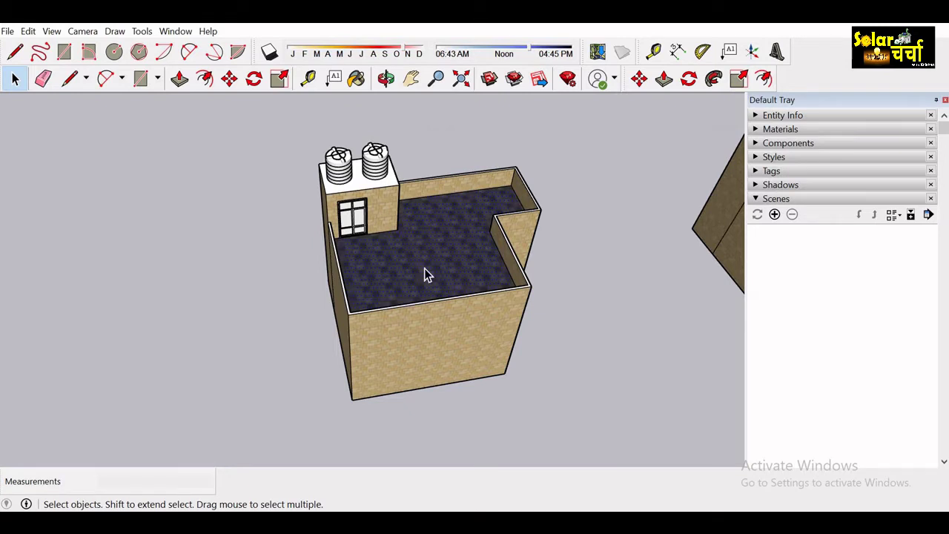
pyautogui.tripleClick(477, 324)
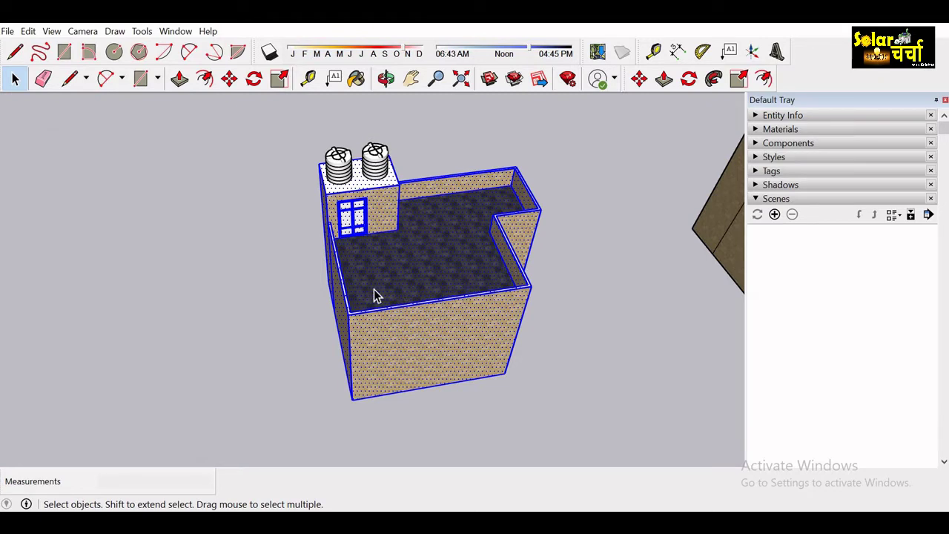
pyautogui.click(617, 347)
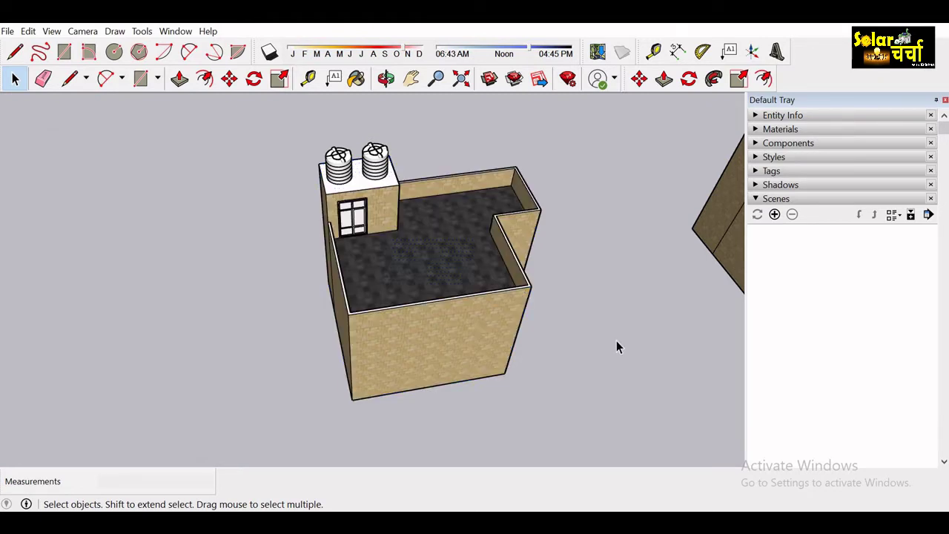
pyautogui.tripleClick(471, 324)
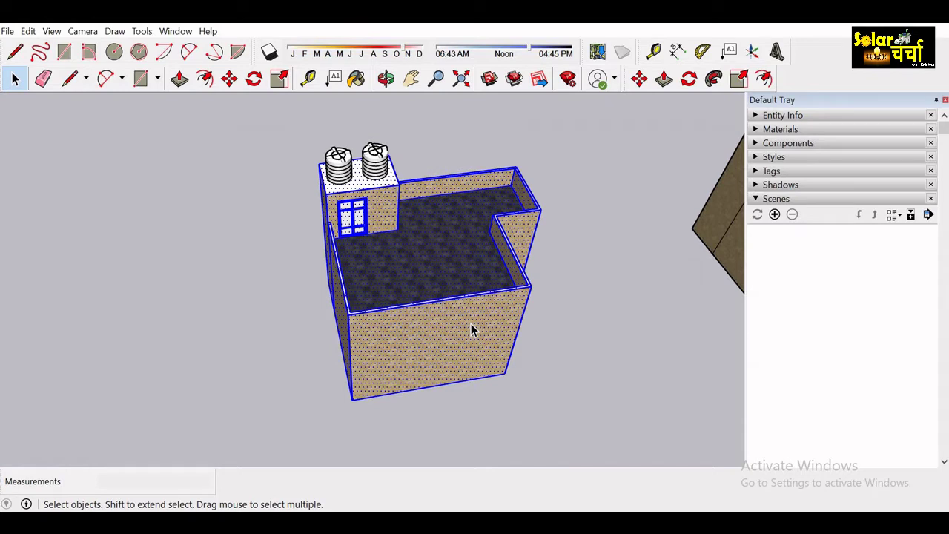
pyautogui.rightClick(471, 329)
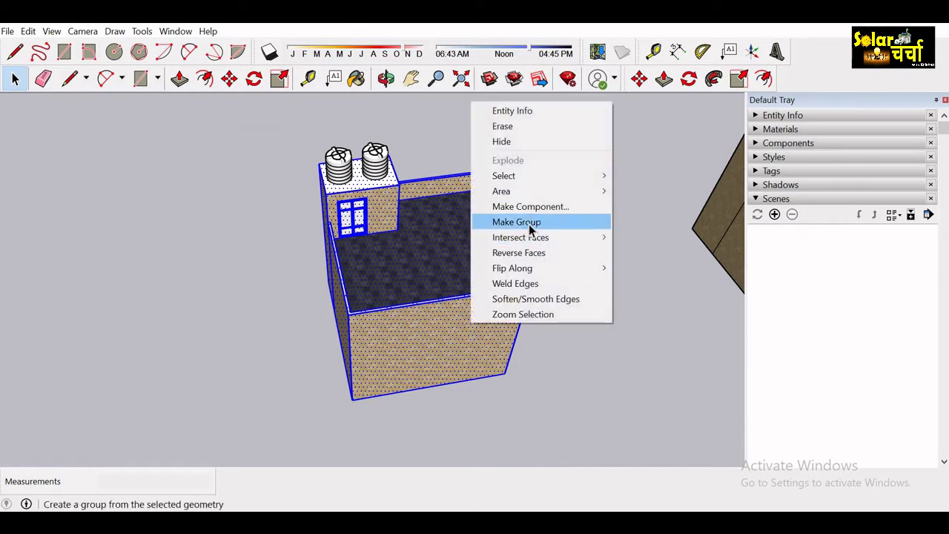
pyautogui.click(529, 224)
pyautogui.click(617, 351)
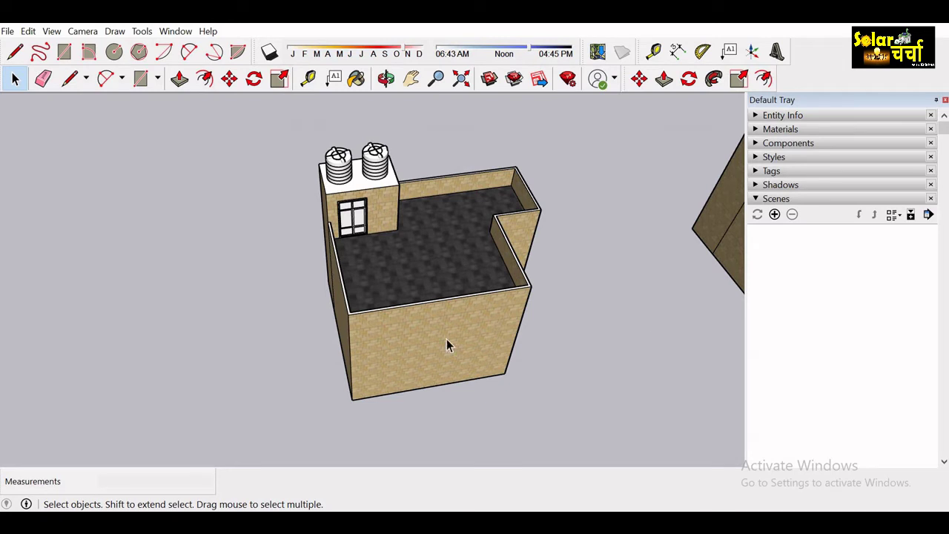
# Group the building together with its left and right water tanks
pyautogui.click(408, 336)
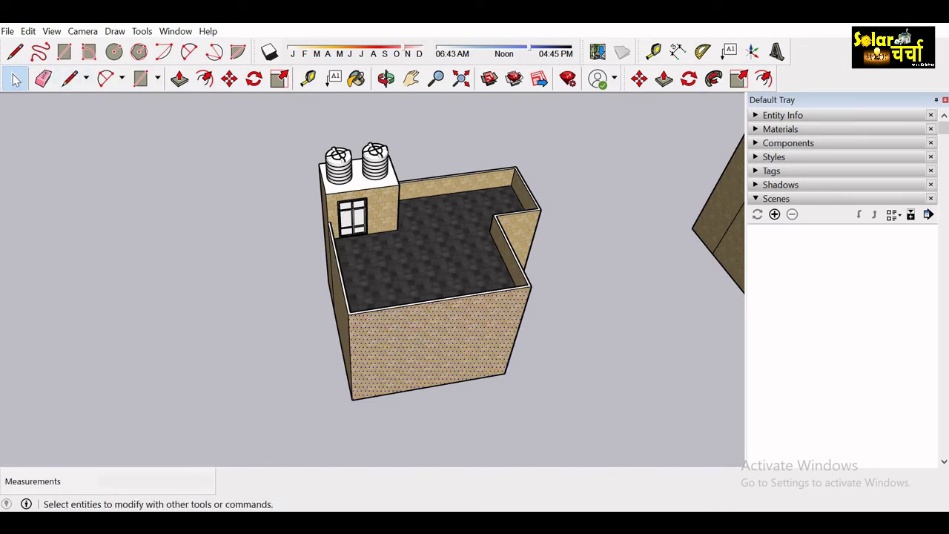
pyautogui.click(16, 78)
pyautogui.moveTo(214, 115); pyautogui.dragTo(627, 433)
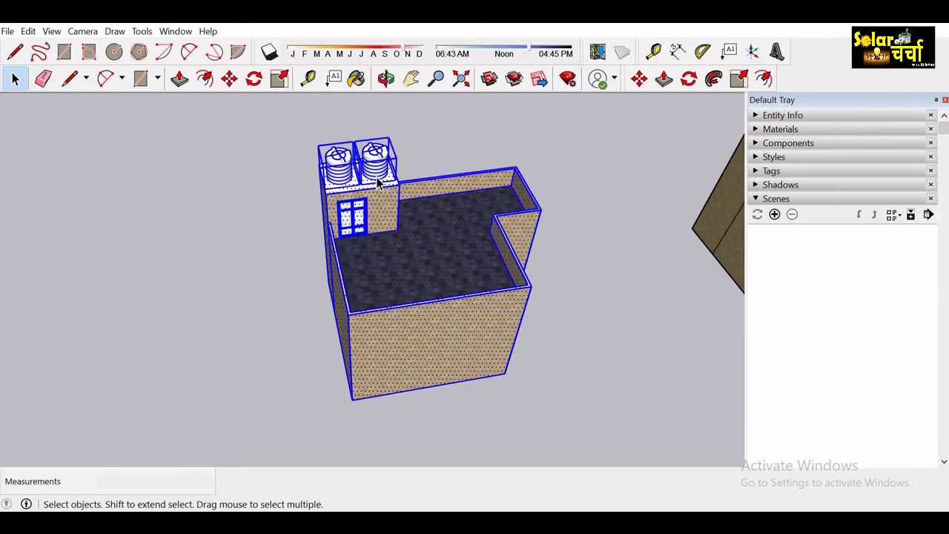
pyautogui.click(603, 349)
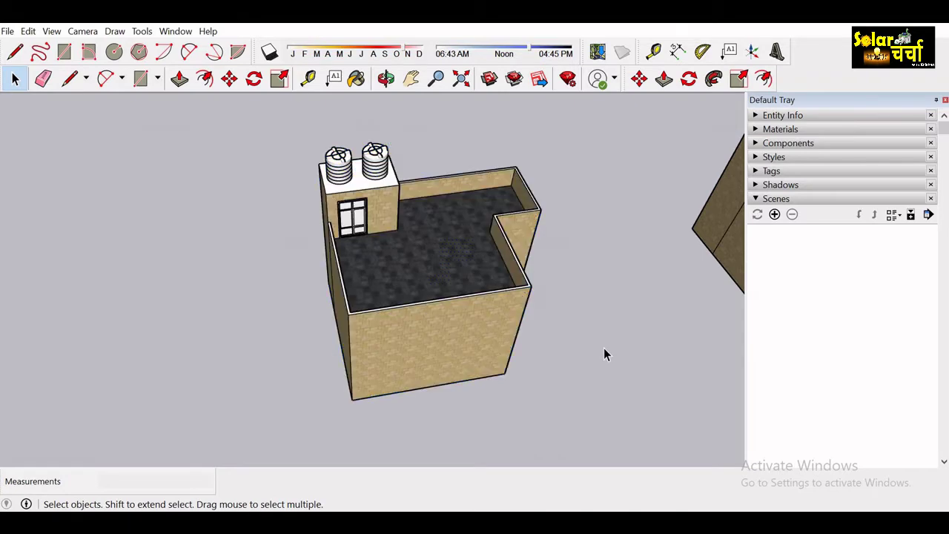
pyautogui.click(478, 341)
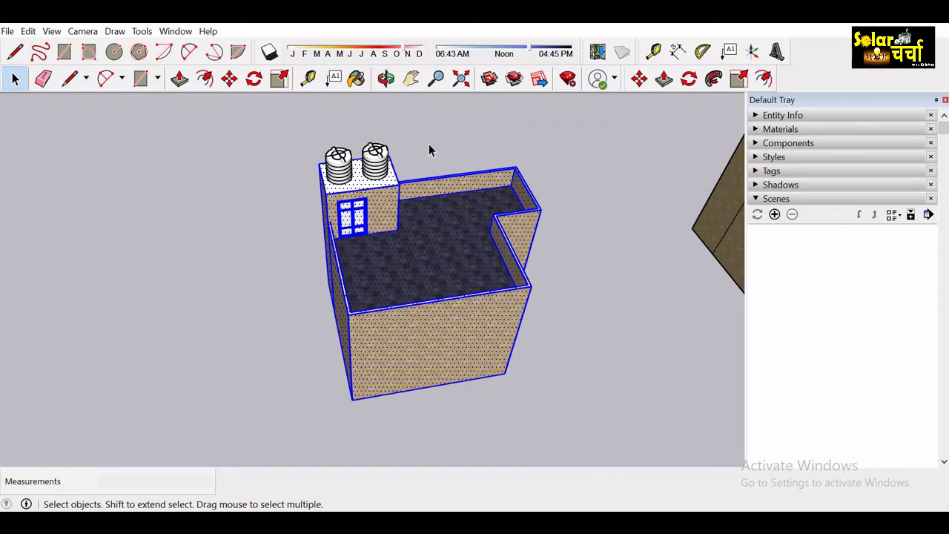
pyautogui.keyDown('shift'); pyautogui.click(381, 168); pyautogui.keyUp('shift')
pyautogui.keyDown('shift'); pyautogui.click(348, 168); pyautogui.keyUp('shift')
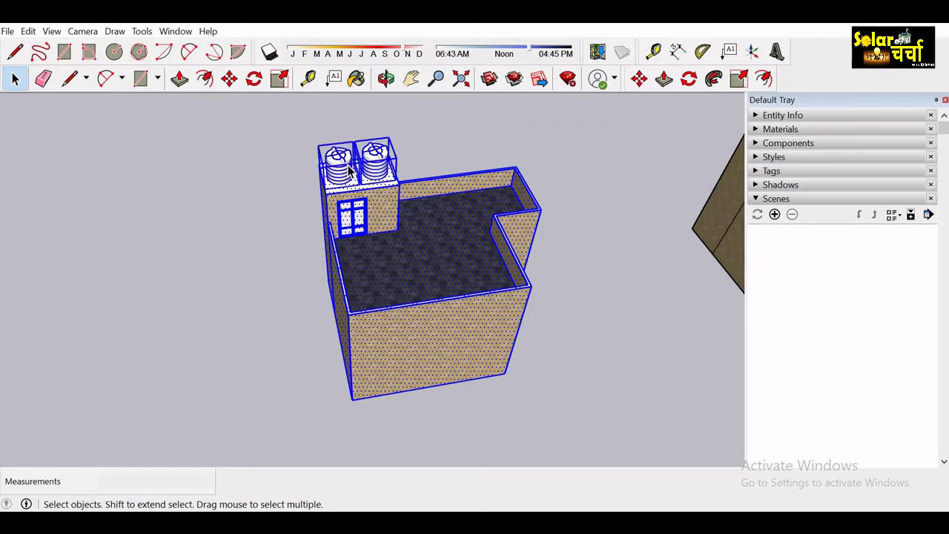
pyautogui.rightClick(440, 243)
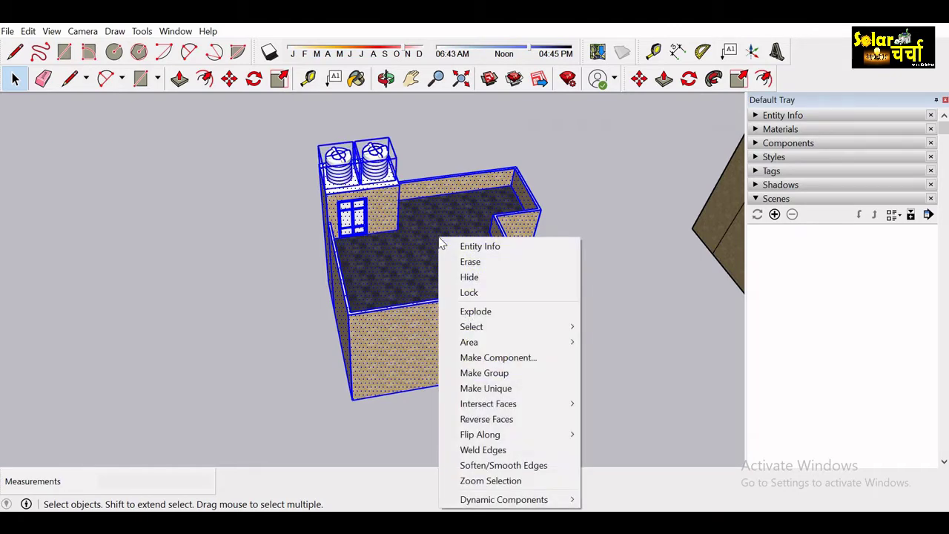
pyautogui.click(530, 375)
pyautogui.click(611, 321)
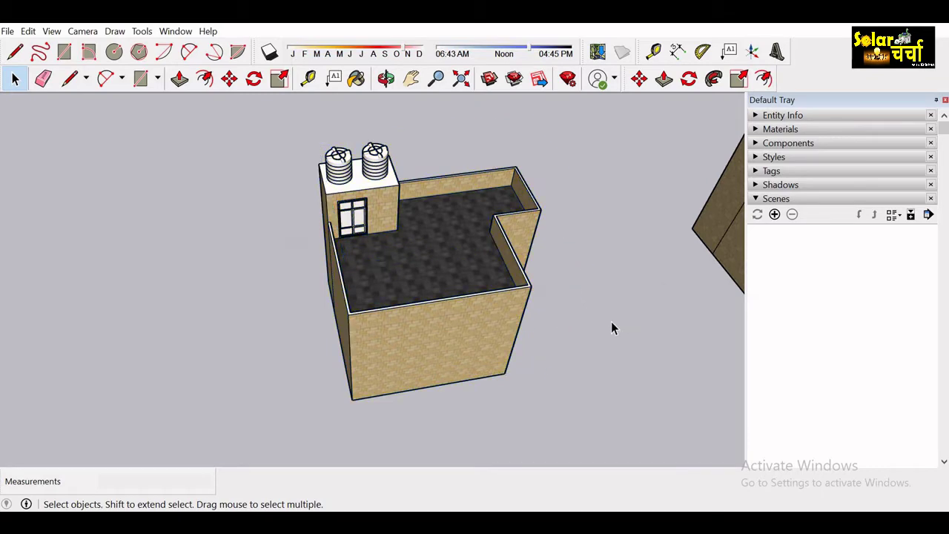
# Orbit around the grouped building to view it from the side
pyautogui.press('o')
pyautogui.moveTo(434, 292)
pyautogui.mouseDown()
pyautogui.moveTo(195, 237)
pyautogui.moveTo(233, 265)
pyautogui.mouseUp()
pyautogui.moveTo(479, 291)
pyautogui.mouseDown()
pyautogui.moveTo(440, 317)
pyautogui.moveTo(671, 322)
pyautogui.moveTo(91, 328)
pyautogui.moveTo(271, 312)
pyautogui.moveTo(361, 290)
pyautogui.moveTo(466, 289)
pyautogui.moveTo(374, 347)
pyautogui.mouseUp()
# Copy and paste the grouped building, placing the duplicate left of the original
pyautogui.press('space')
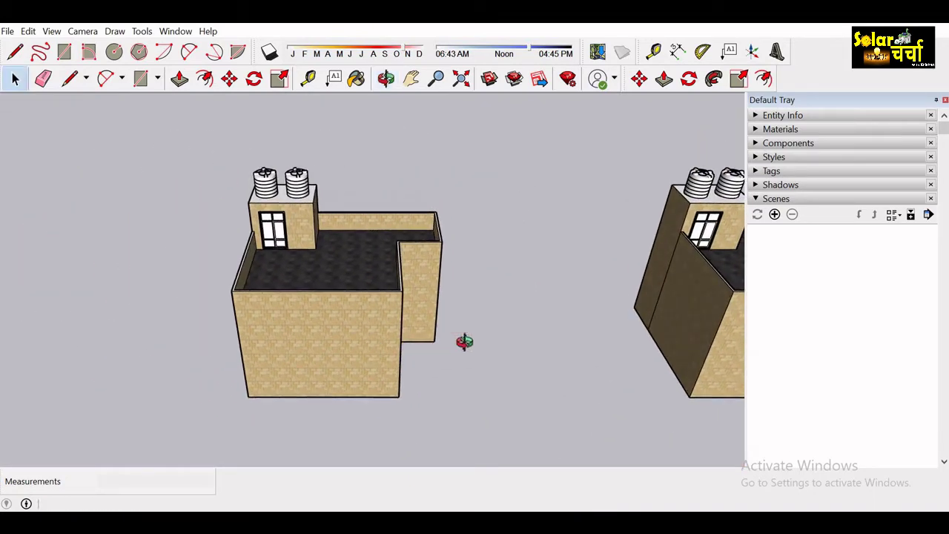
pyautogui.click(310, 283)
pyautogui.hotkey('ctrl', 'c')
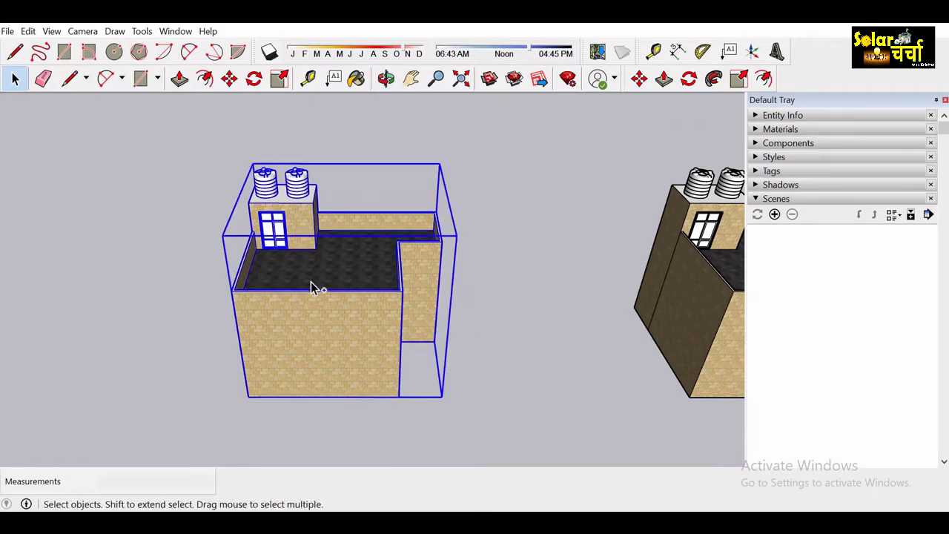
pyautogui.press('o')
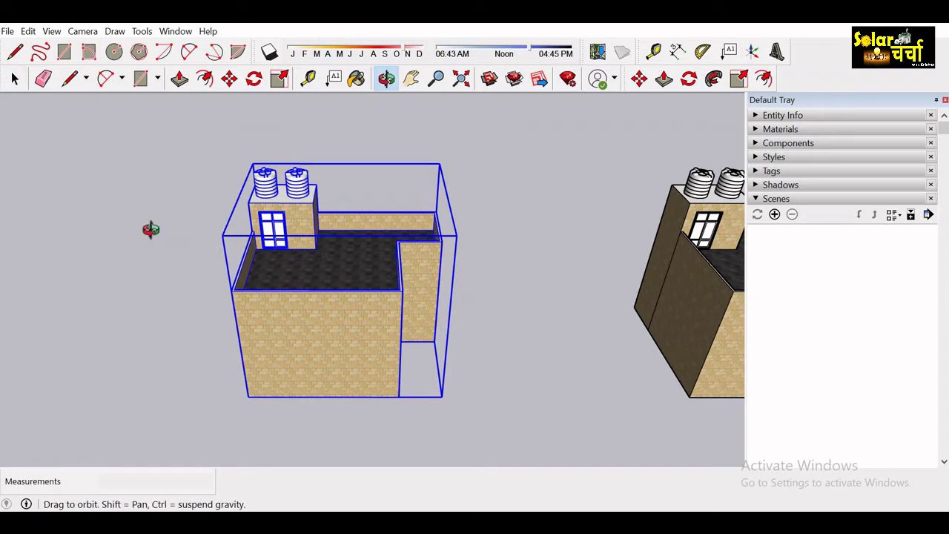
pyautogui.moveTo(149, 228); pyautogui.dragTo(420, 277)
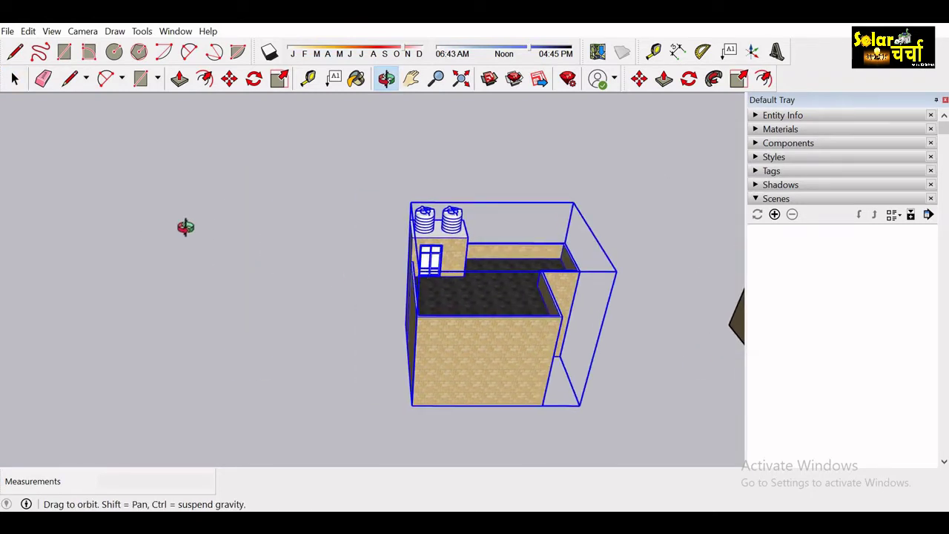
pyautogui.hotkey('ctrl', 'v')
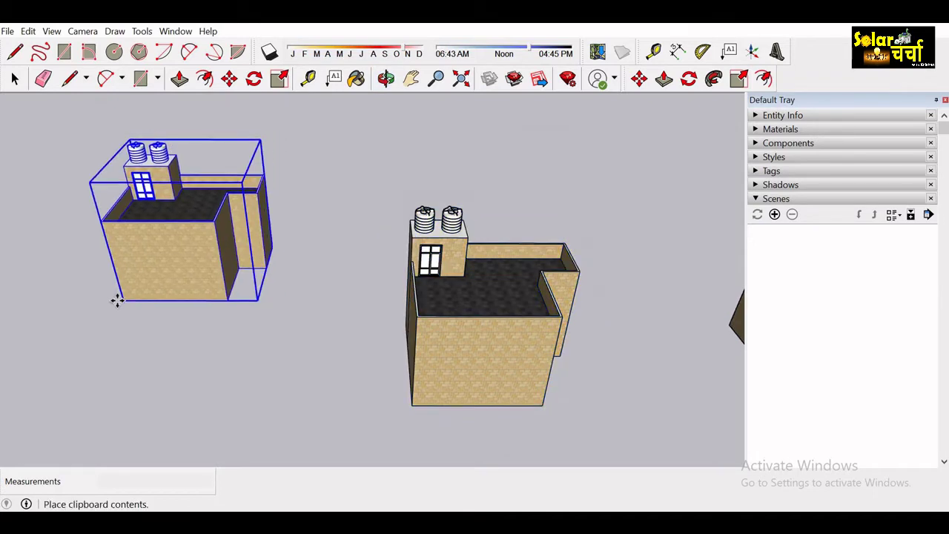
pyautogui.click(118, 300)
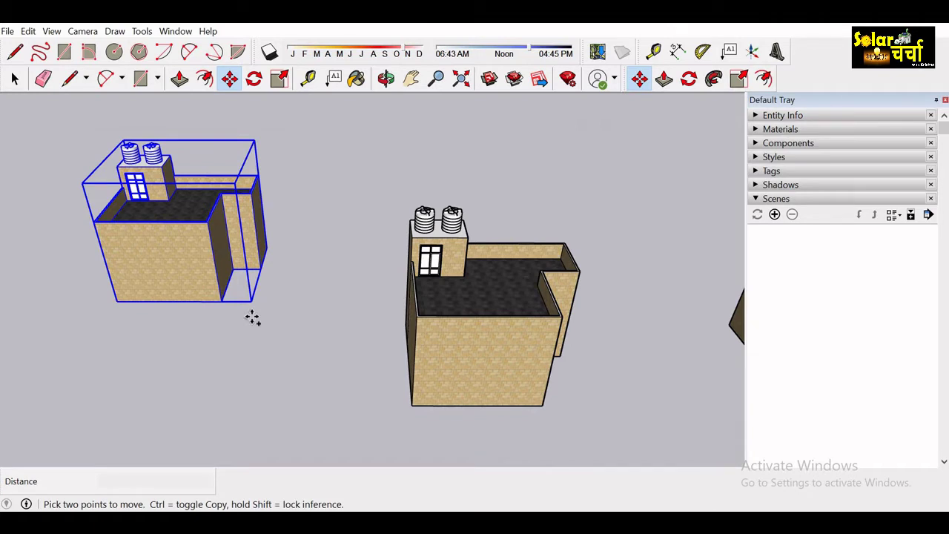
pyautogui.press('Delete')
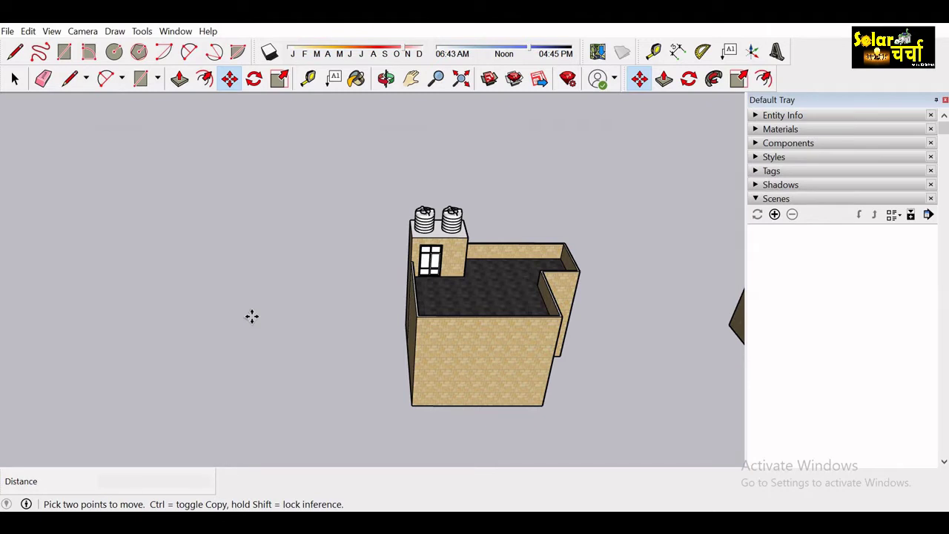
pyautogui.hotkey('ctrl', 'z')
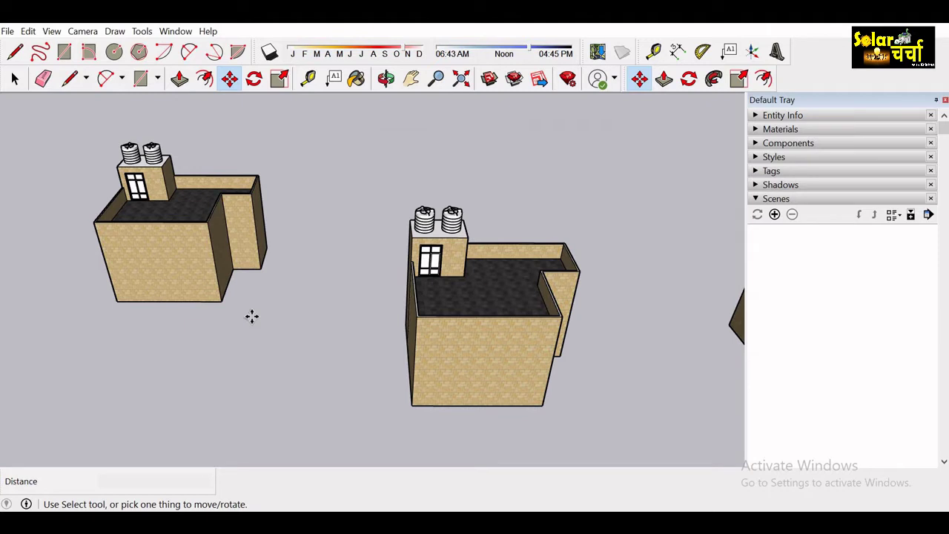
# Cut the right-hand building and paste it at a slightly shifted spot
pyautogui.press('space')
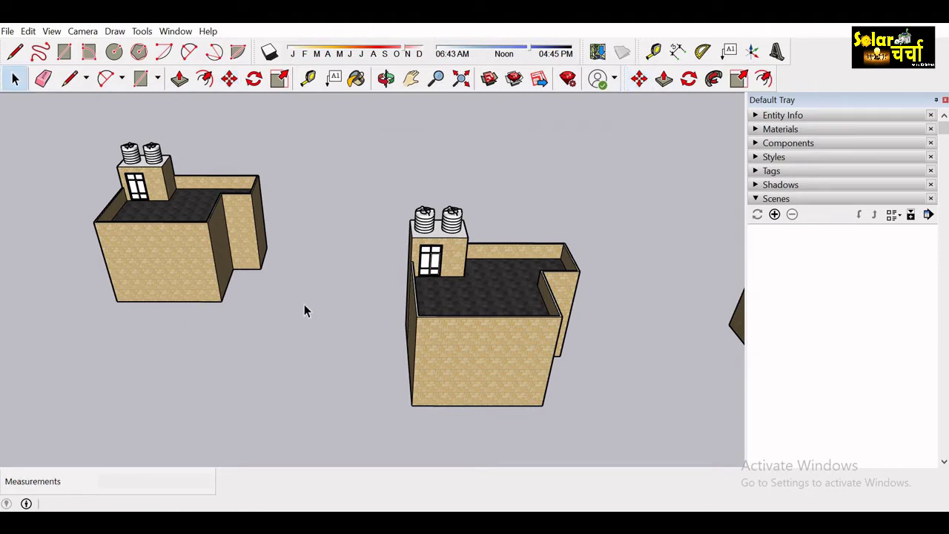
pyautogui.click(544, 372)
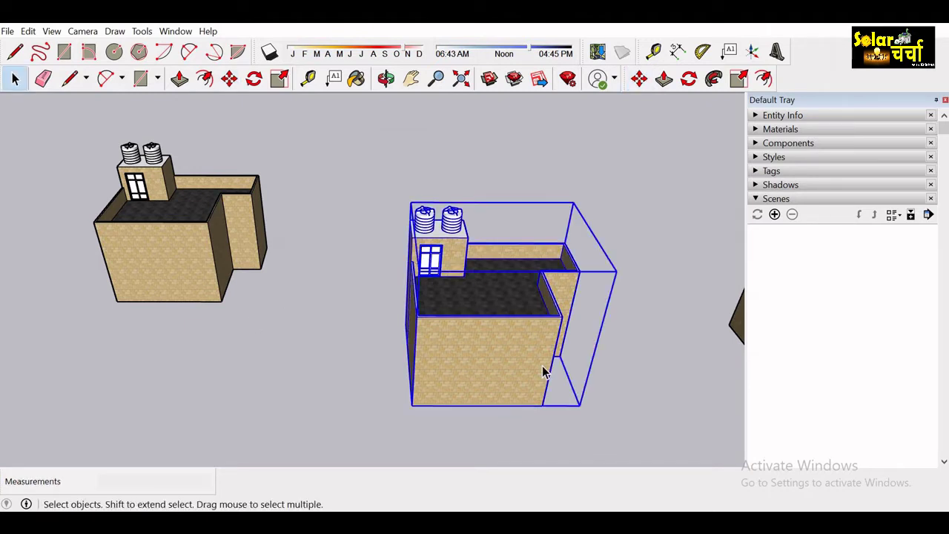
pyautogui.press('Delete')
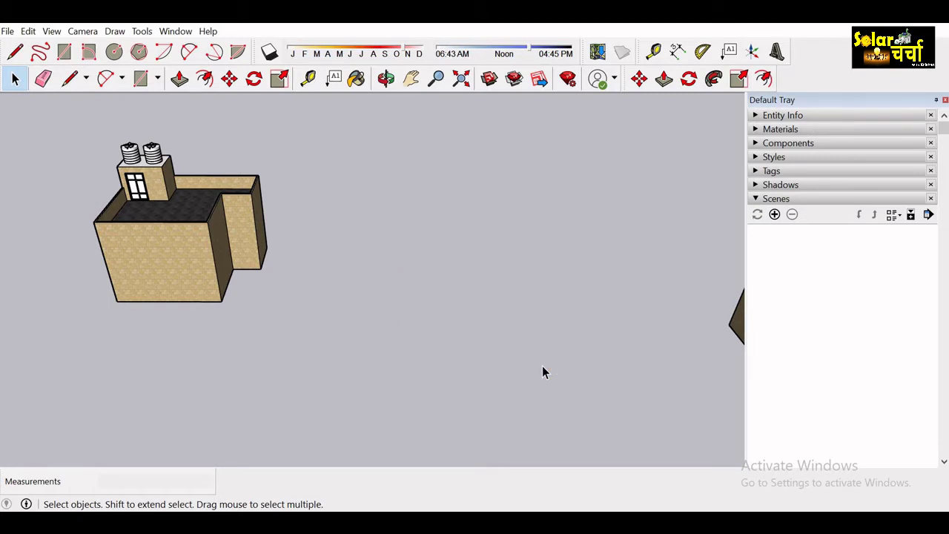
pyautogui.hotkey('ctrl', 'v')
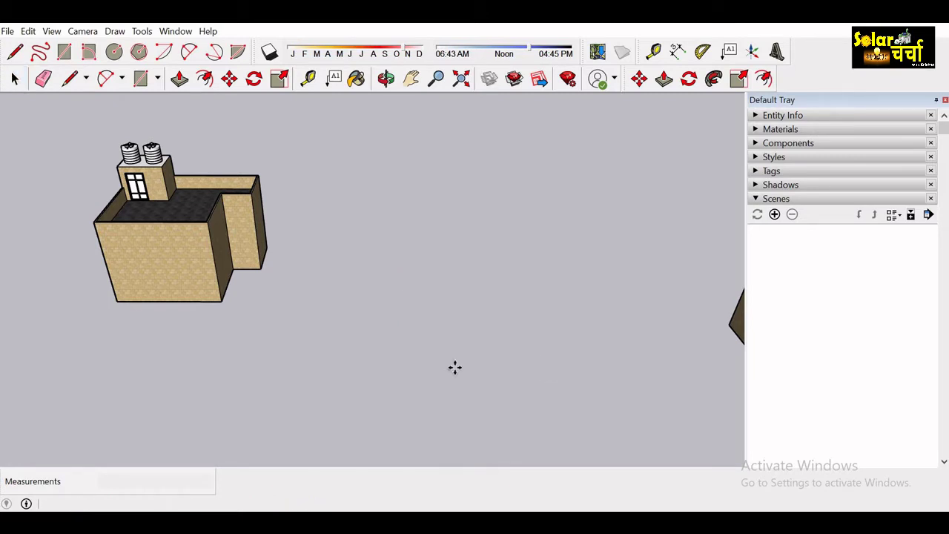
pyautogui.click(431, 373)
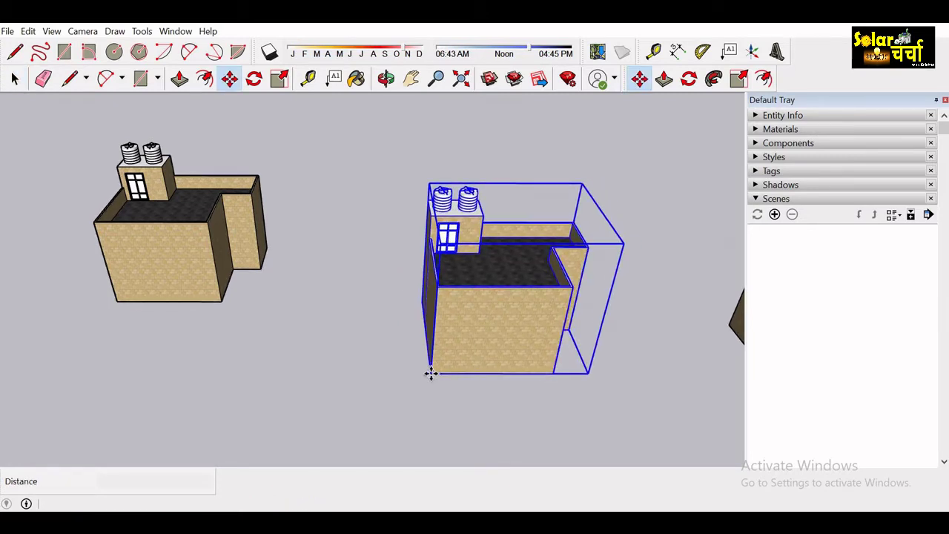
# Orbit, zoom and pan to inspect all three buildings
pyautogui.scroll(-3, 423, 371)
pyautogui.scroll(-2, 424, 370)
pyautogui.moveTo(424, 371)
pyautogui.mouseDown(button='middle')
pyautogui.moveTo(440, 299)
pyautogui.moveTo(517, 303)
pyautogui.moveTo(394, 271)
pyautogui.mouseUp(button='middle')
pyautogui.scroll(-3, 439, 298)
pyautogui.keyDown('shift'); pyautogui.moveTo(650, 394); pyautogui.dragTo(398, 297, button='middle'); pyautogui.keyUp('shift')
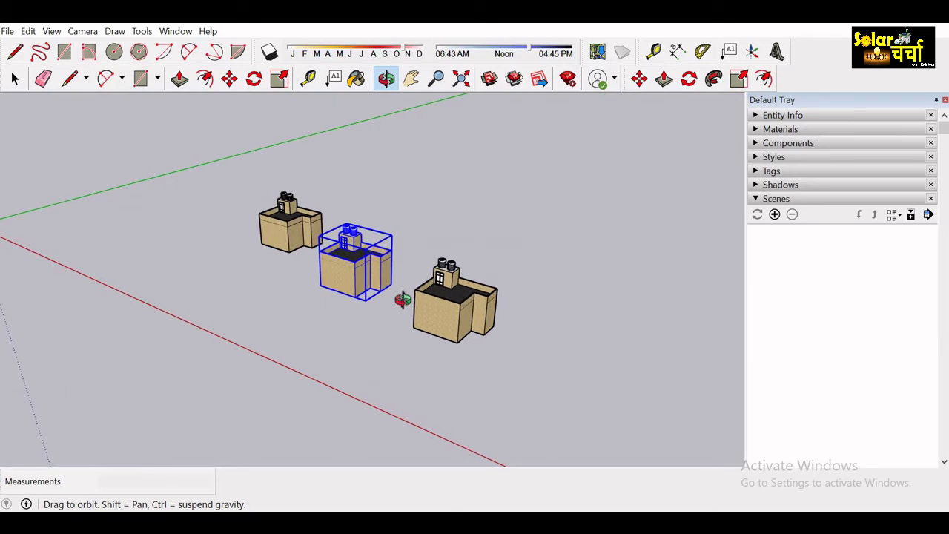
pyautogui.scroll(2, 403, 299)
pyautogui.scroll(2, 596, 299)
pyautogui.scroll(1, 296, 329)
pyautogui.moveTo(296, 329)
pyautogui.keyDown('shift'); pyautogui.mouseDown(button='middle')
pyautogui.moveTo(524, 316)
pyautogui.moveTo(441, 254)
pyautogui.moveTo(569, 250)
pyautogui.moveTo(476, 264)
pyautogui.mouseUp(button='middle'); pyautogui.keyUp('shift')
pyautogui.scroll(1, 440, 255)
pyautogui.scroll(2, 441, 254)
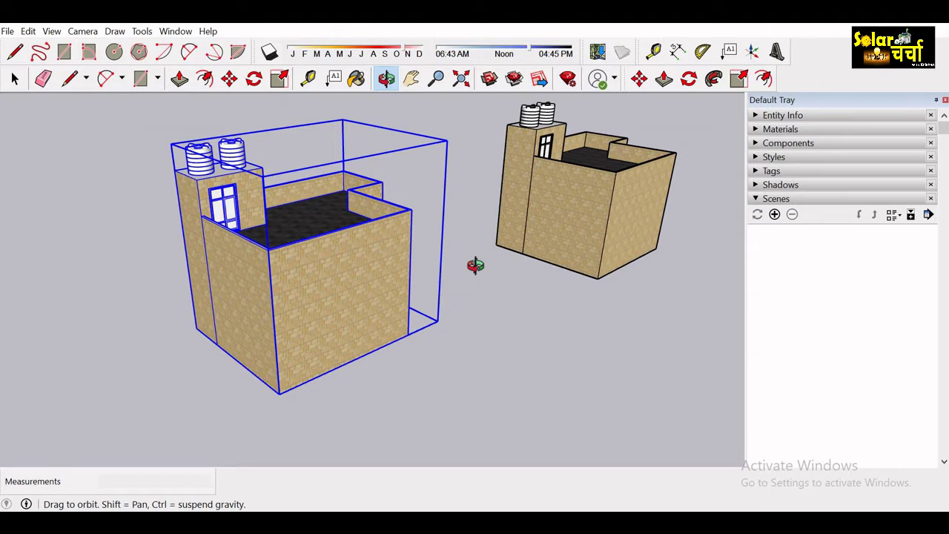
pyautogui.moveTo(449, 333)
pyautogui.mouseDown()
pyautogui.moveTo(426, 205)
pyautogui.moveTo(461, 323)
pyautogui.moveTo(383, 411)
pyautogui.moveTo(396, 346)
pyautogui.moveTo(427, 288)
pyautogui.moveTo(383, 319)
pyautogui.moveTo(346, 314)
pyautogui.moveTo(357, 283)
pyautogui.mouseUp()
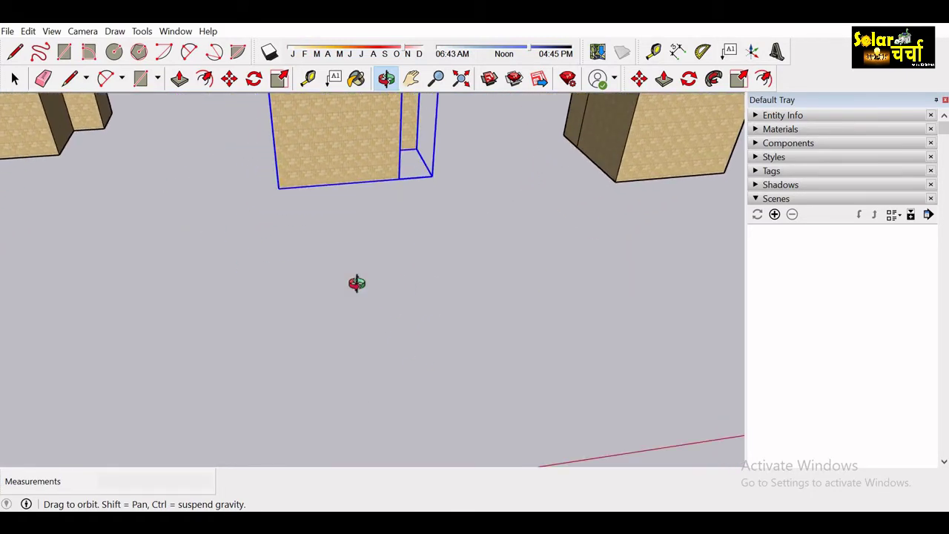
pyautogui.scroll(-3, 357, 282)
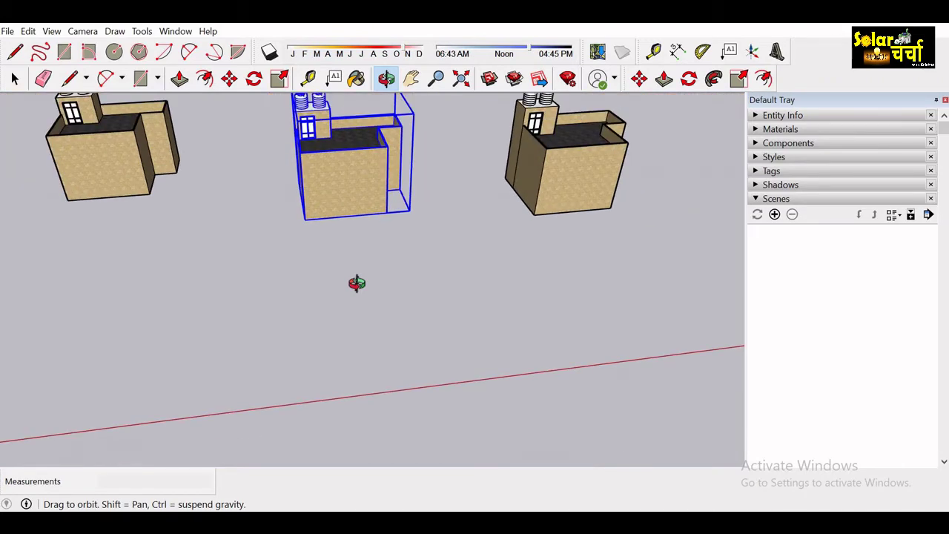
pyautogui.moveTo(356, 281)
pyautogui.mouseDown()
pyautogui.moveTo(259, 282)
pyautogui.moveTo(416, 212)
pyautogui.moveTo(390, 265)
pyautogui.mouseUp()
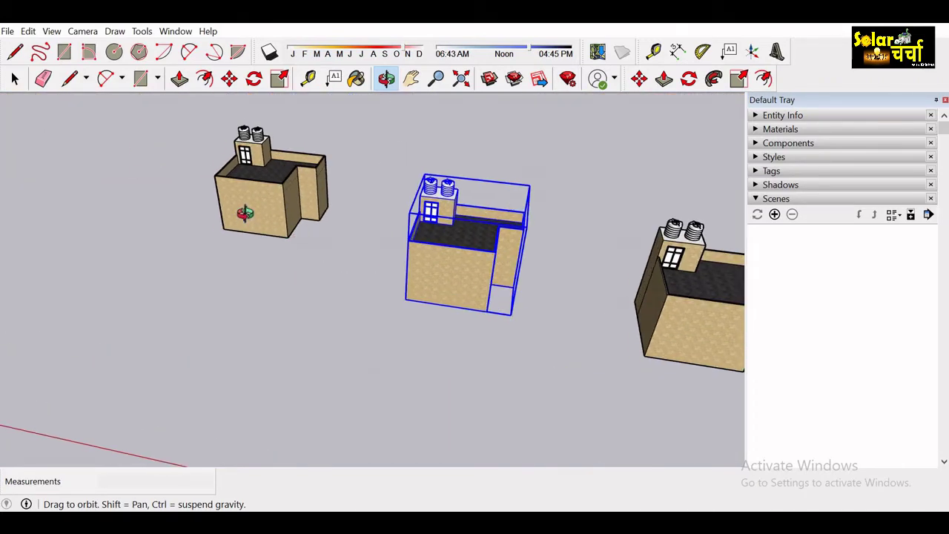
pyautogui.scroll(5, 245, 213)
pyautogui.scroll(-1, 403, 170)
pyautogui.scroll(-3, 393, 292)
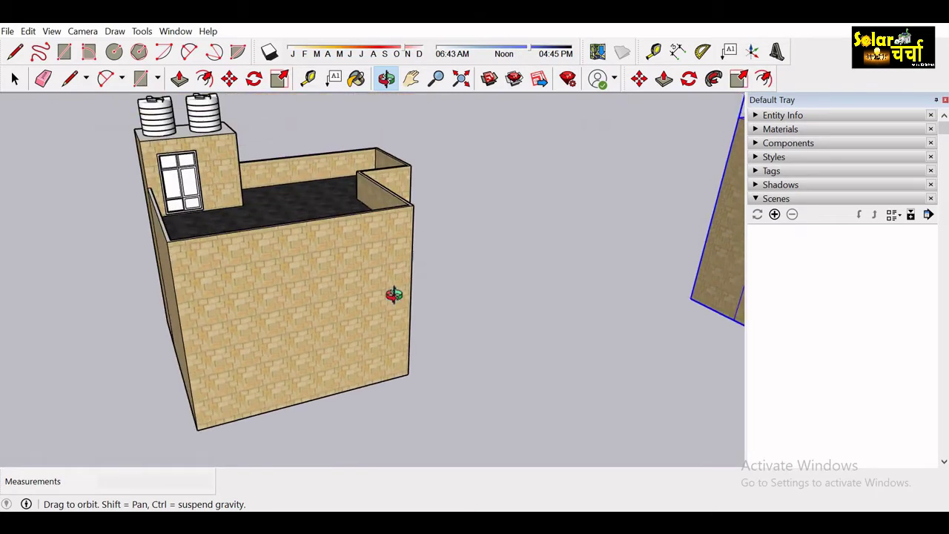
pyautogui.scroll(-1, 397, 297)
pyautogui.scroll(5, 397, 297)
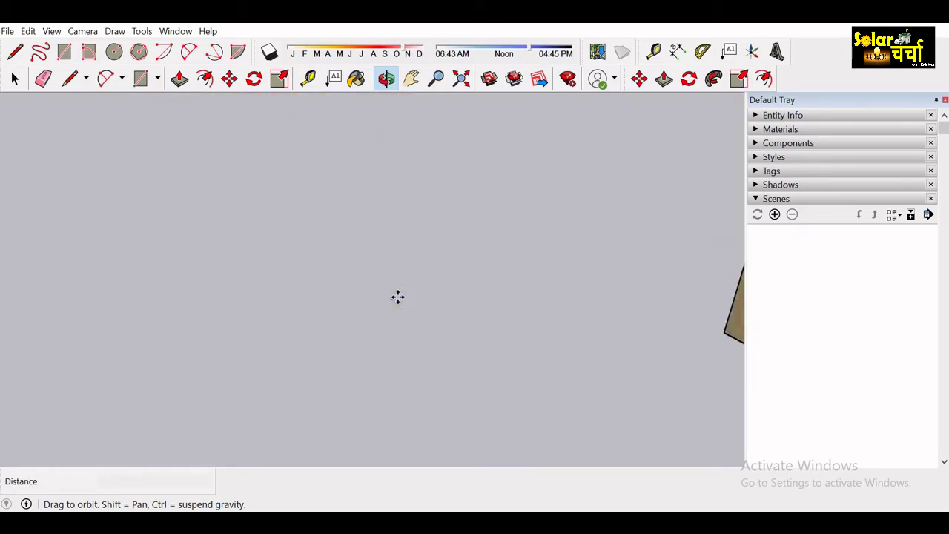
pyautogui.scroll(-2, 398, 297)
pyautogui.scroll(-3, 397, 297)
pyautogui.moveTo(406, 382)
pyautogui.keyDown('shift'); pyautogui.mouseDown()
pyautogui.moveTo(377, 382)
pyautogui.moveTo(308, 290)
pyautogui.mouseUp(); pyautogui.keyUp('shift')
pyautogui.press('space')
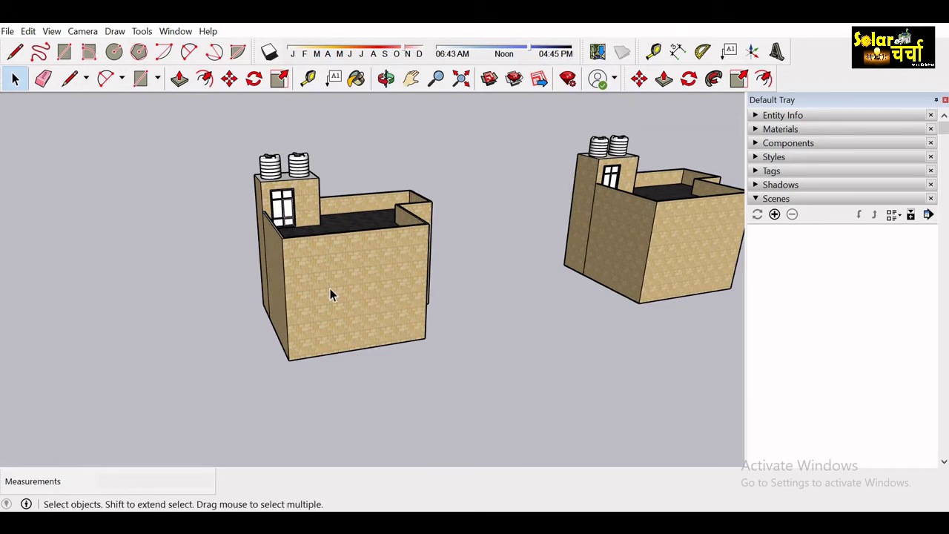
# Draw a door-sized rectangle on the first building's front wall
pyautogui.scroll(3, 329, 293)
pyautogui.scroll(2, 329, 294)
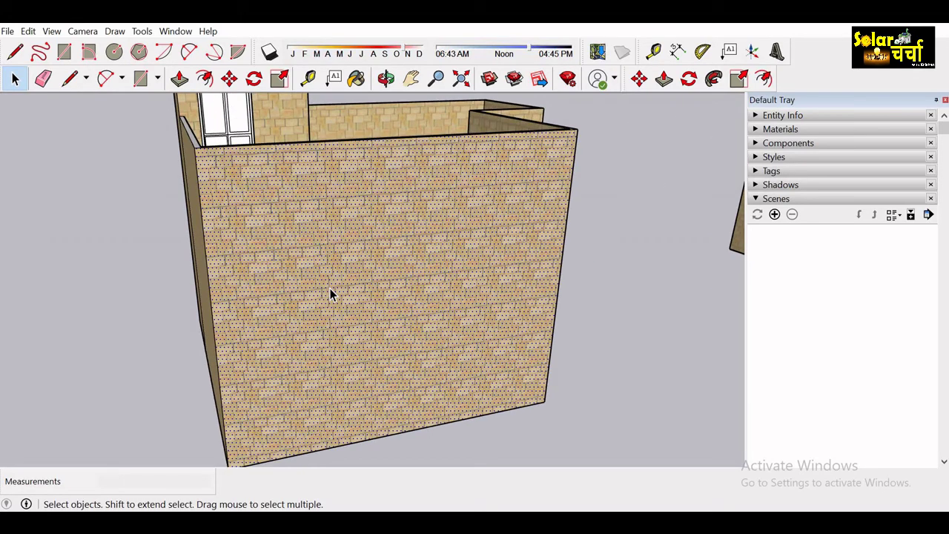
pyautogui.press('r')
pyautogui.press('space')
pyautogui.scroll(-2, 434, 329)
pyautogui.press('r')
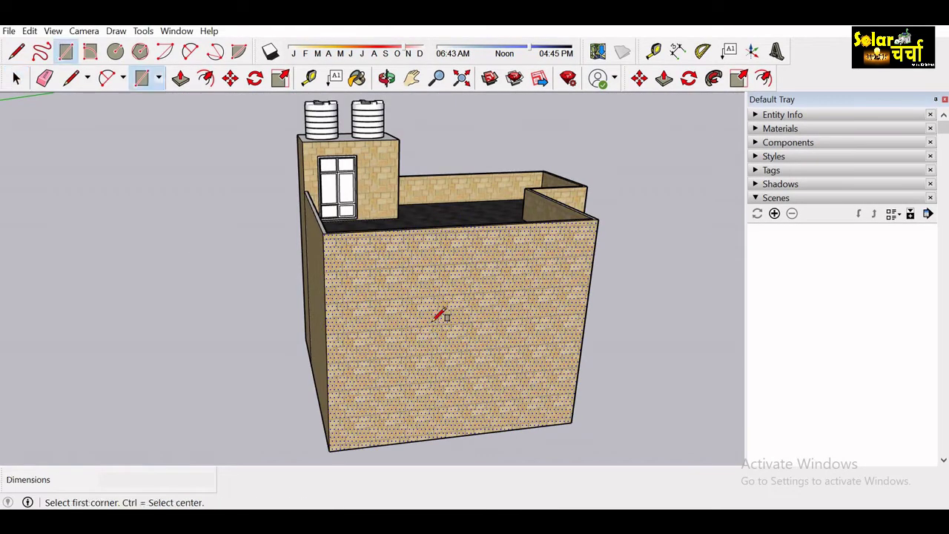
pyautogui.click(383, 301)
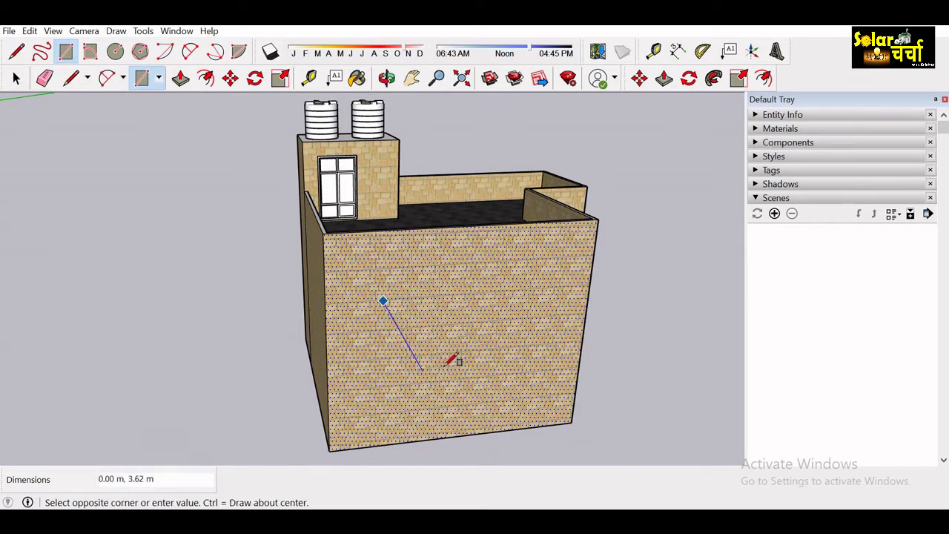
pyautogui.click(448, 384)
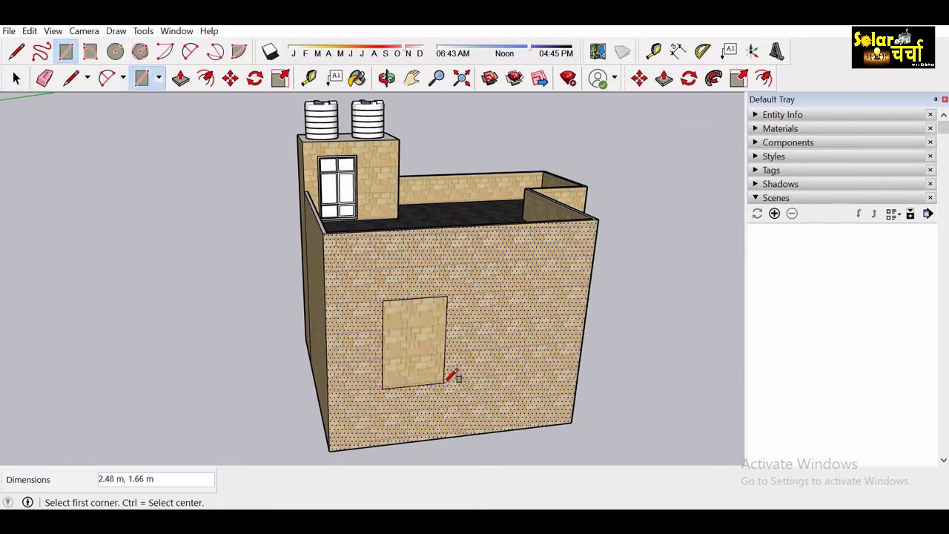
# Delete the door face and orbit to check the front wall
pyautogui.press('space')
pyautogui.click(420, 364)
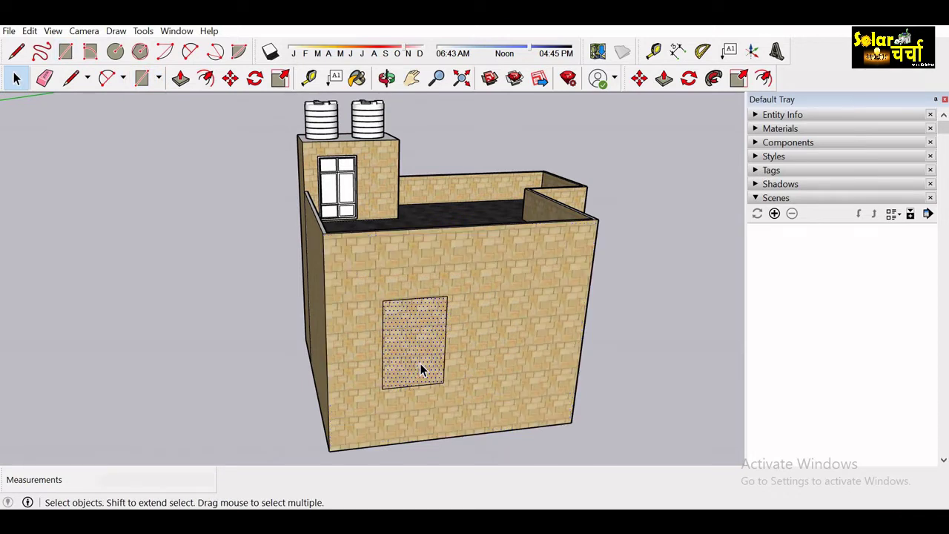
pyautogui.press('Delete')
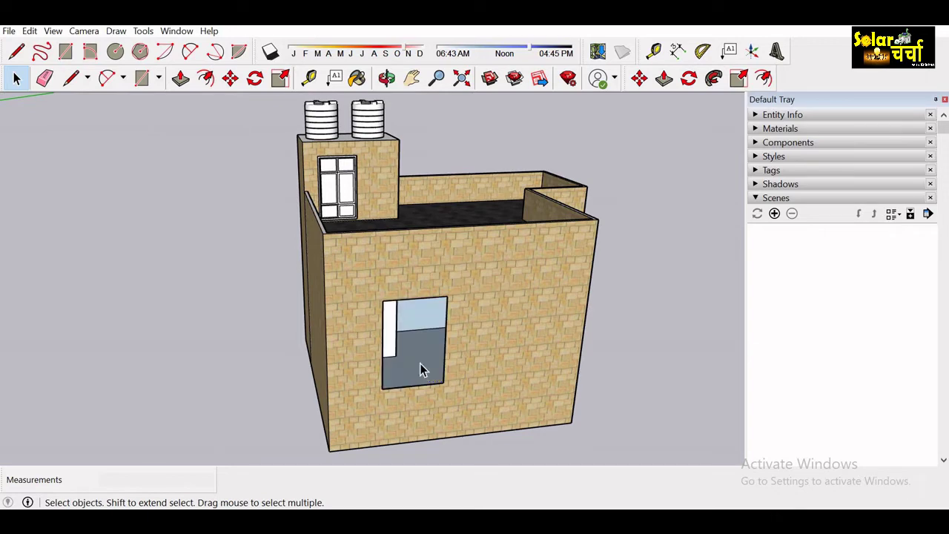
pyautogui.press('o')
pyautogui.moveTo(394, 371)
pyautogui.mouseDown()
pyautogui.moveTo(521, 302)
pyautogui.moveTo(497, 325)
pyautogui.moveTo(458, 338)
pyautogui.mouseUp()
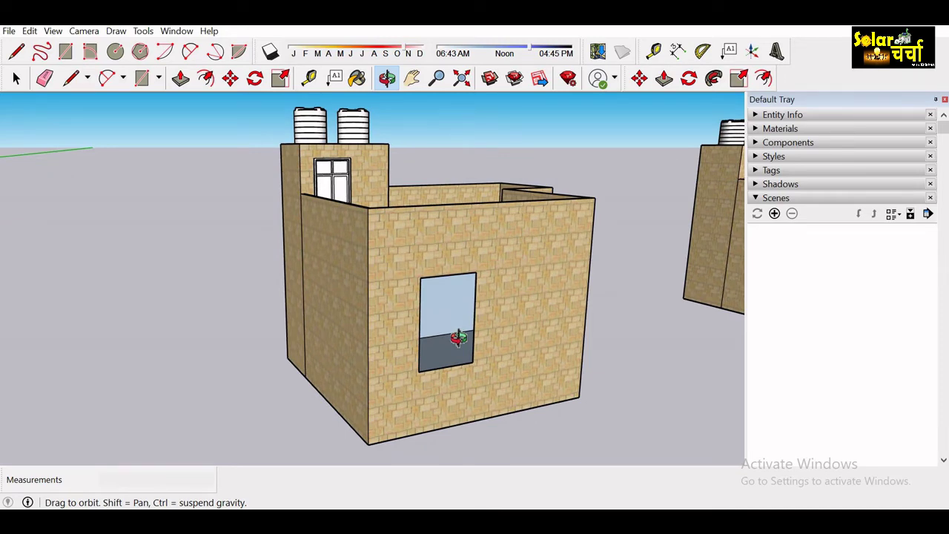
pyautogui.moveTo(477, 339)
pyautogui.mouseDown()
pyautogui.moveTo(388, 293)
pyautogui.moveTo(289, 310)
pyautogui.moveTo(329, 355)
pyautogui.moveTo(470, 353)
pyautogui.moveTo(472, 372)
pyautogui.moveTo(454, 360)
pyautogui.mouseUp()
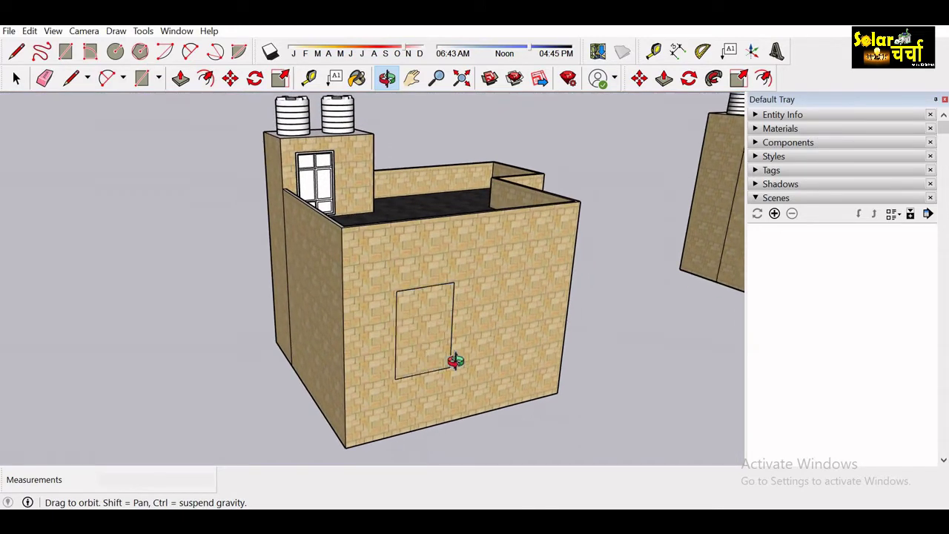
pyautogui.press('space')
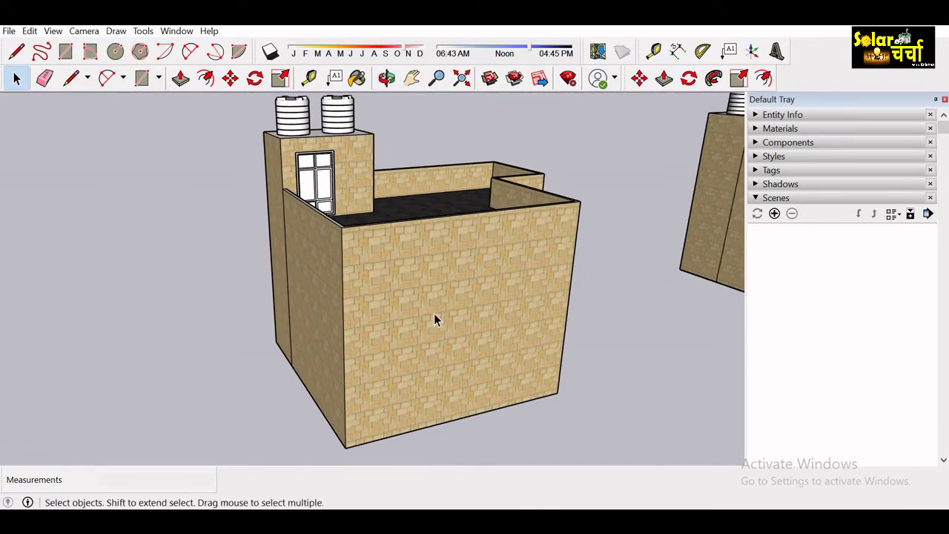
# Select all of the first building's geometry and make it one group
pyautogui.tripleClick(434, 313)
pyautogui.rightClick(435, 319)
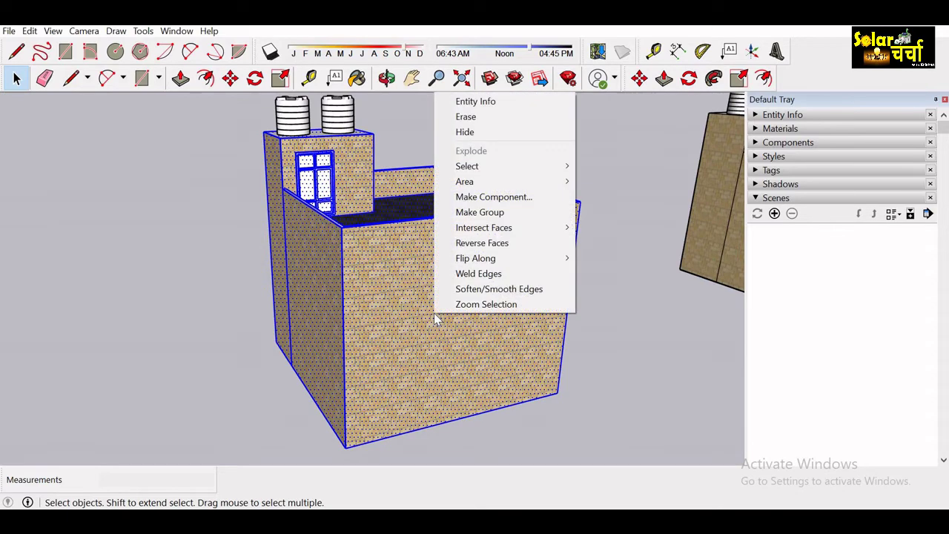
pyautogui.click(501, 214)
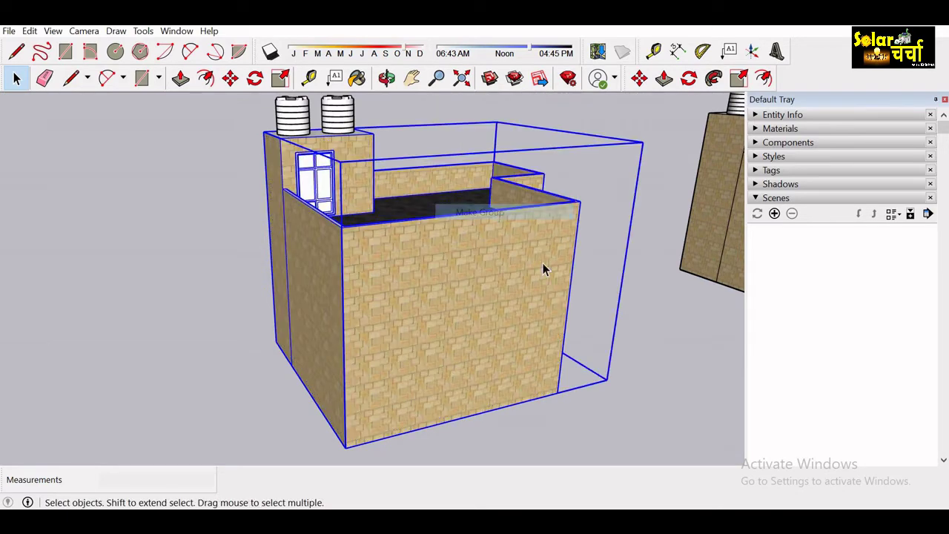
pyautogui.click(575, 403)
# Draw a door rectangle on the front wall, then select and delete it
pyautogui.press('r')
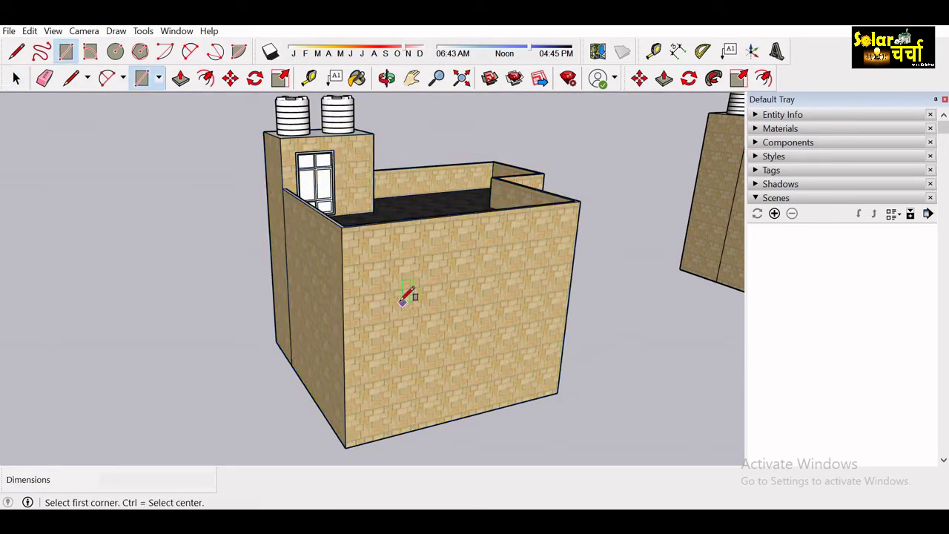
pyautogui.click(399, 301)
pyautogui.click(444, 365)
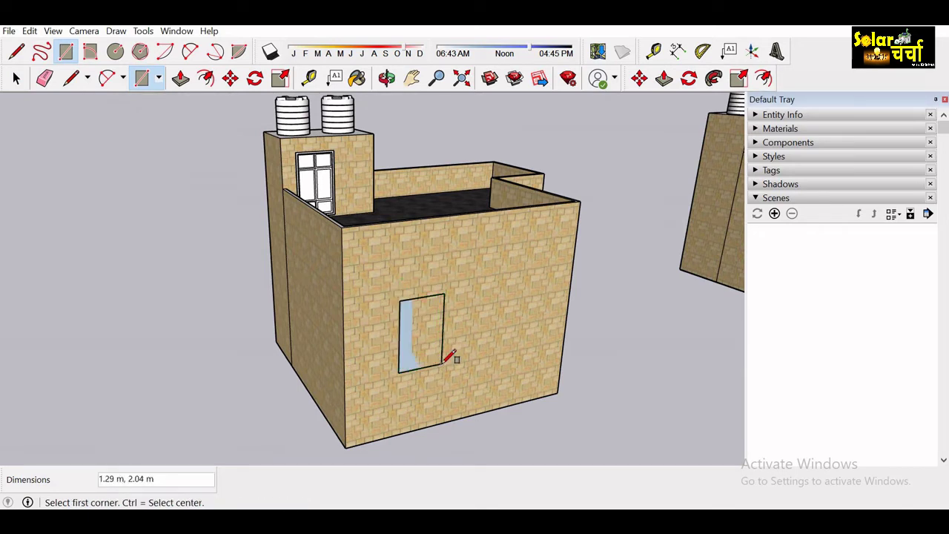
pyautogui.press('space')
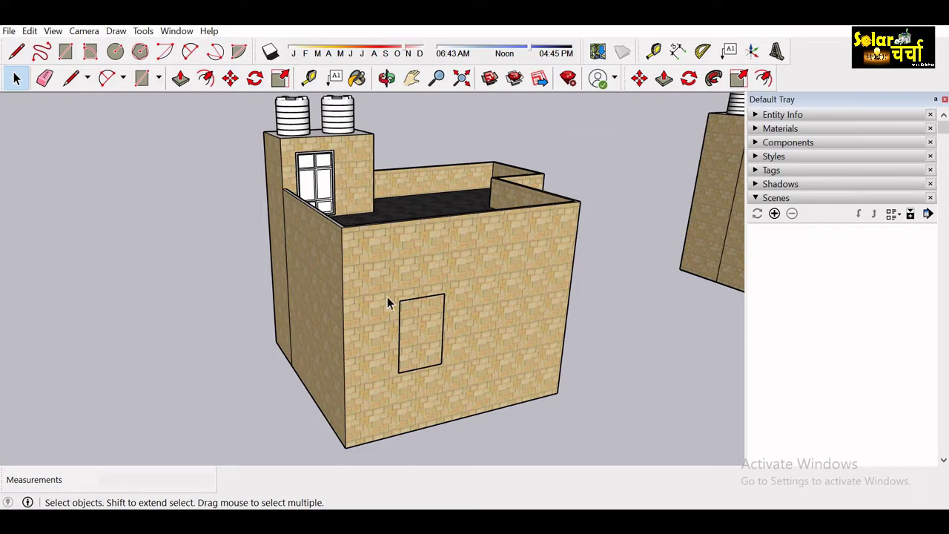
pyautogui.moveTo(387, 289); pyautogui.dragTo(476, 409)
pyautogui.press('Delete')
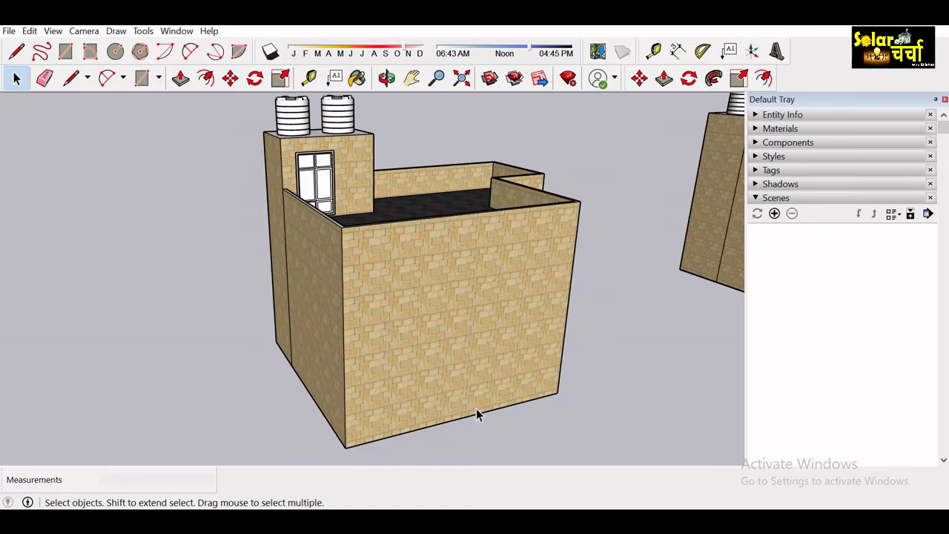
# Redraw the door outline on the wall and erase all four of its edges
pyautogui.press('r')
pyautogui.click(407, 298)
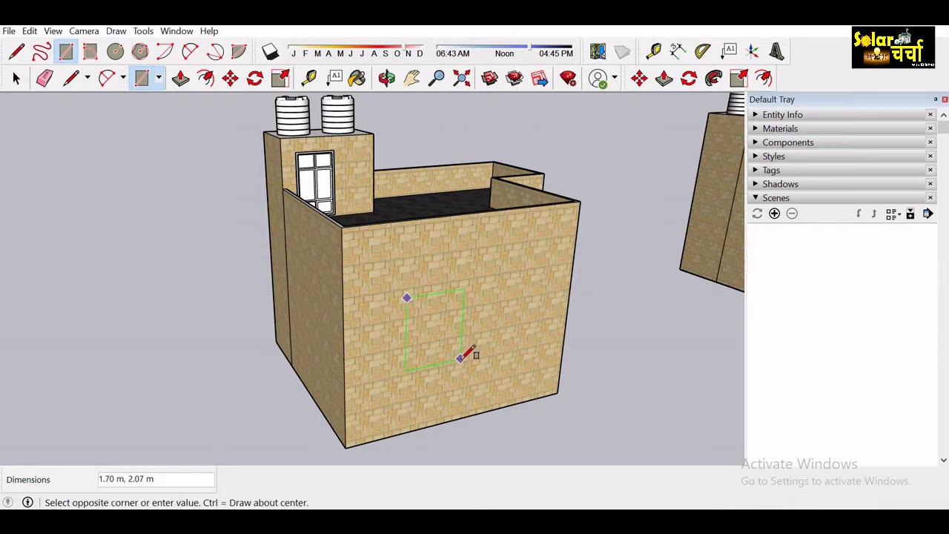
pyautogui.click(460, 358)
pyautogui.press('f')
pyautogui.press('e')
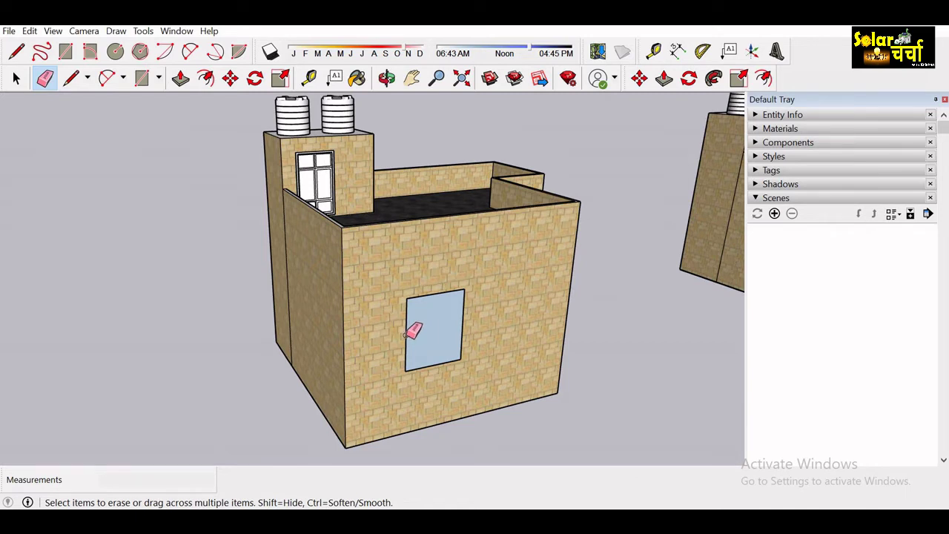
pyautogui.click(407, 340)
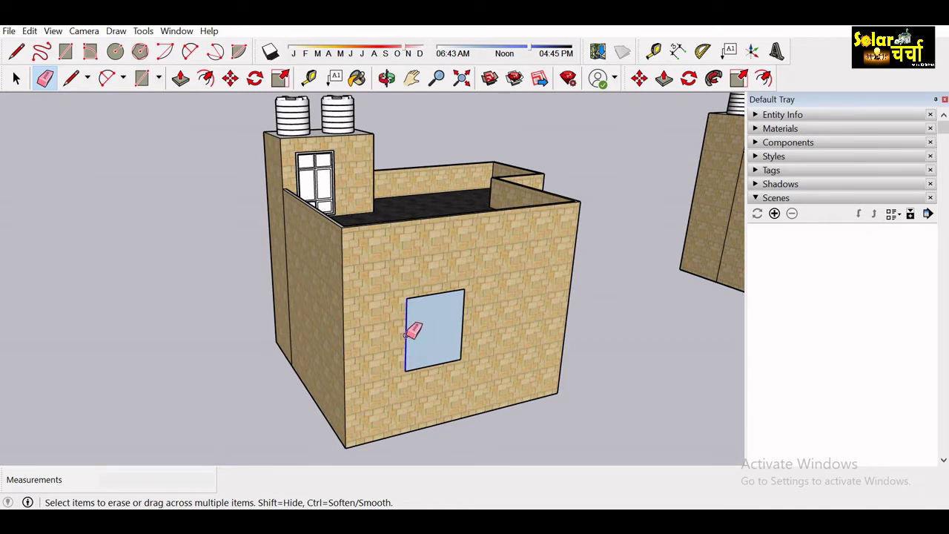
pyautogui.click(436, 295)
pyautogui.click(462, 327)
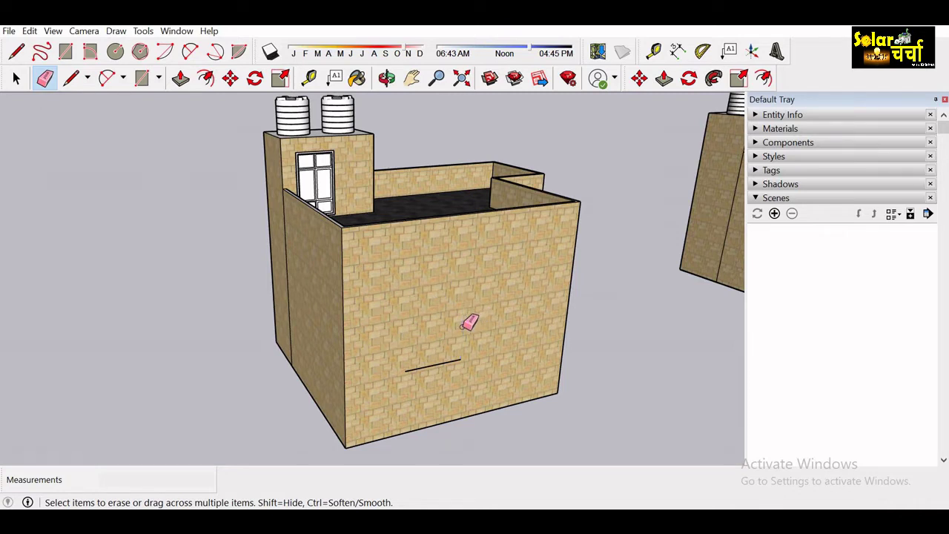
pyautogui.click(436, 365)
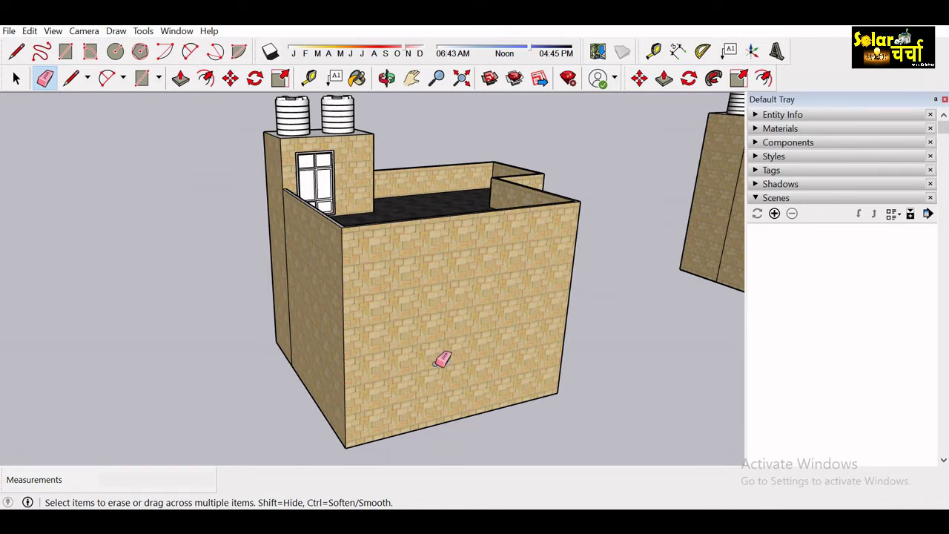
pyautogui.press('space')
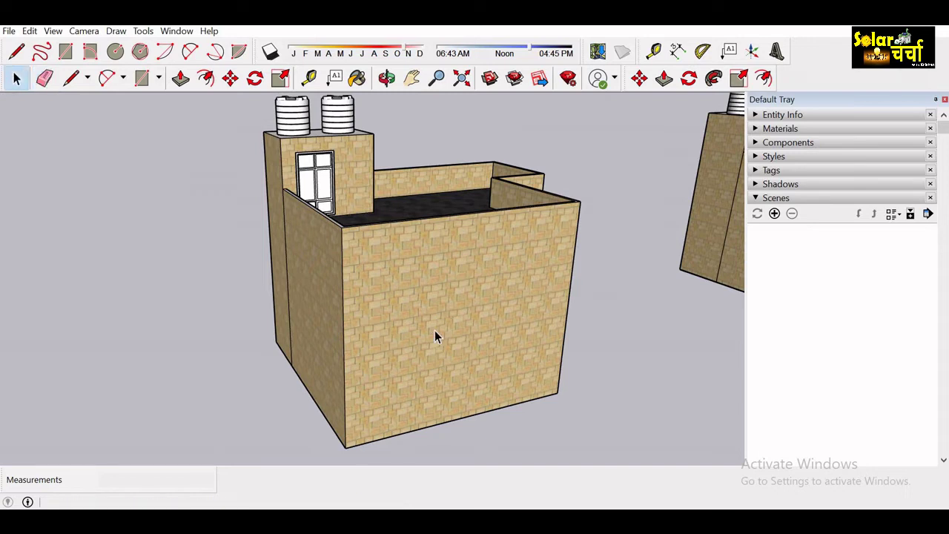
pyautogui.click(494, 305)
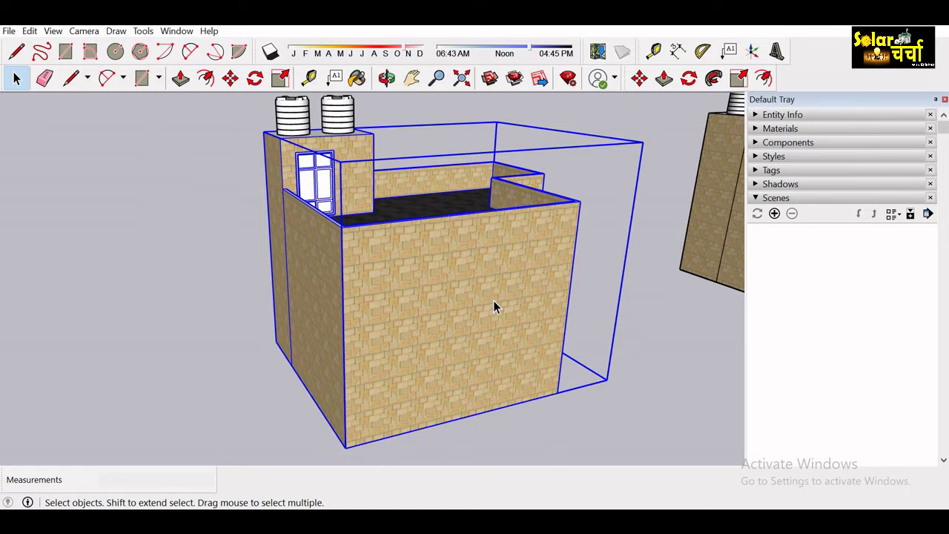
pyautogui.click(261, 367)
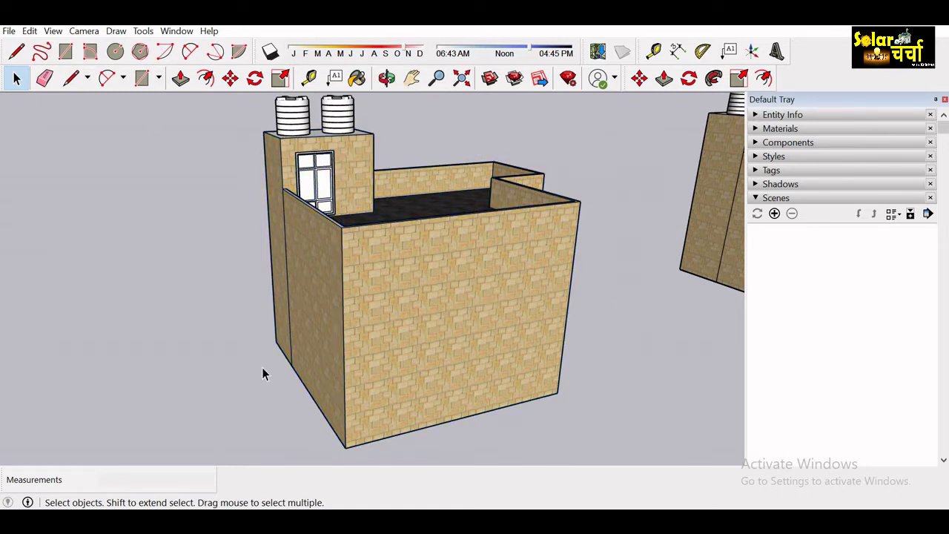
pyautogui.press('o')
pyautogui.scroll(-3, 258, 364)
pyautogui.moveTo(257, 362); pyautogui.dragTo(295, 354)
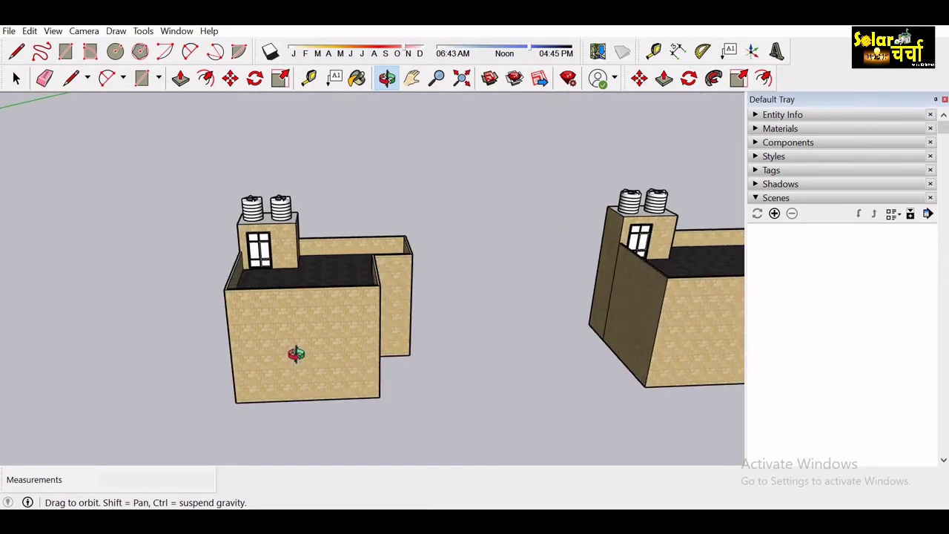
pyautogui.scroll(1, 278, 343)
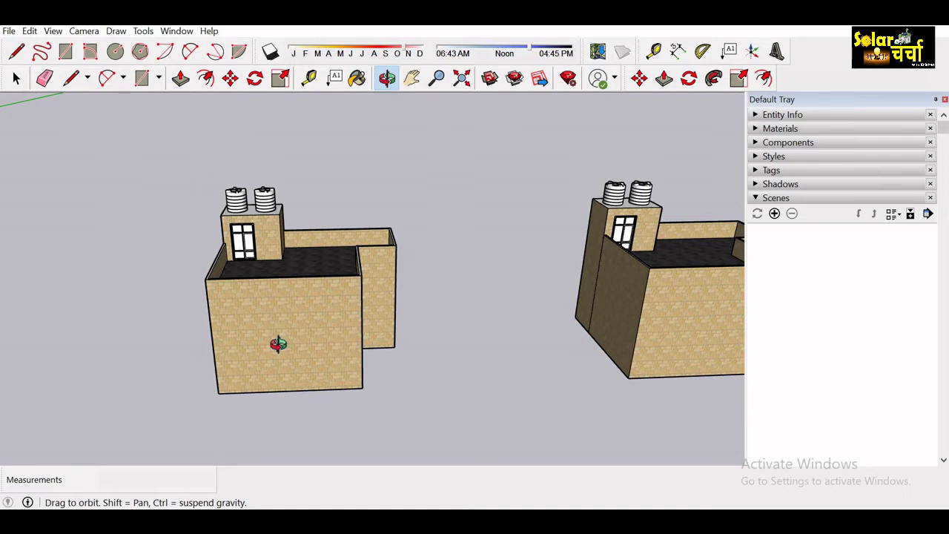
pyautogui.scroll(-3, 278, 344)
pyautogui.moveTo(275, 343)
pyautogui.mouseDown()
pyautogui.moveTo(350, 339)
pyautogui.moveTo(339, 329)
pyautogui.moveTo(372, 365)
pyautogui.mouseUp()
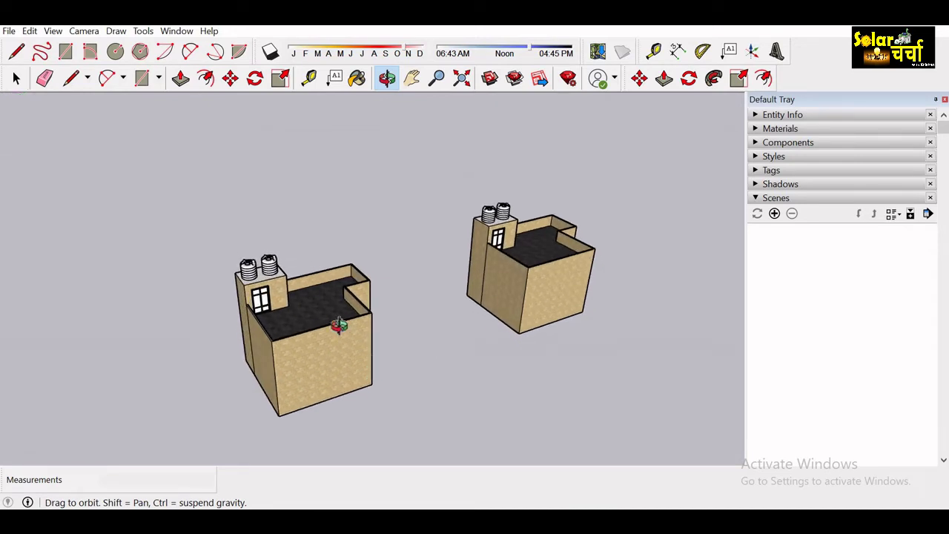
pyautogui.scroll(2, 305, 328)
pyautogui.moveTo(308, 328)
pyautogui.mouseDown()
pyautogui.moveTo(314, 303)
pyautogui.moveTo(187, 350)
pyautogui.moveTo(238, 320)
pyautogui.moveTo(292, 341)
pyautogui.moveTo(270, 336)
pyautogui.mouseUp()
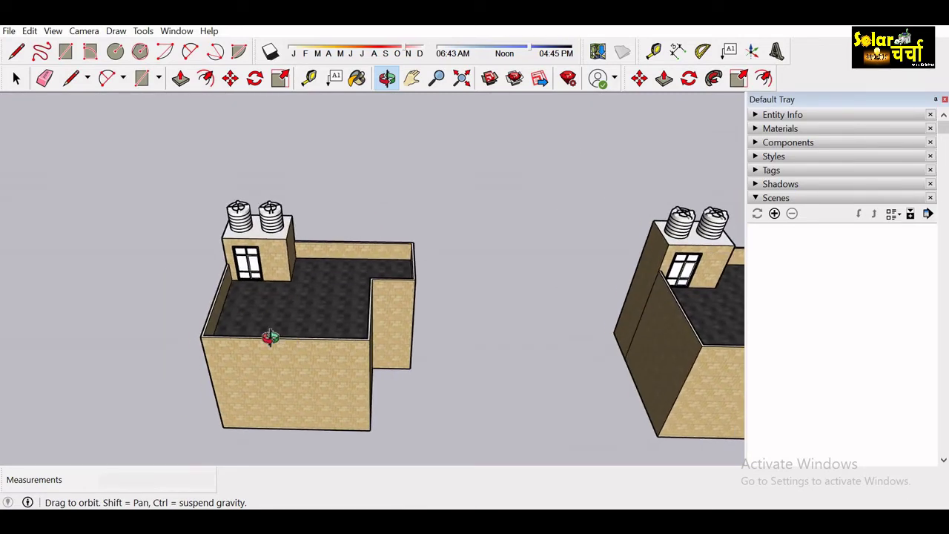
pyautogui.press('space')
pyautogui.click(314, 367)
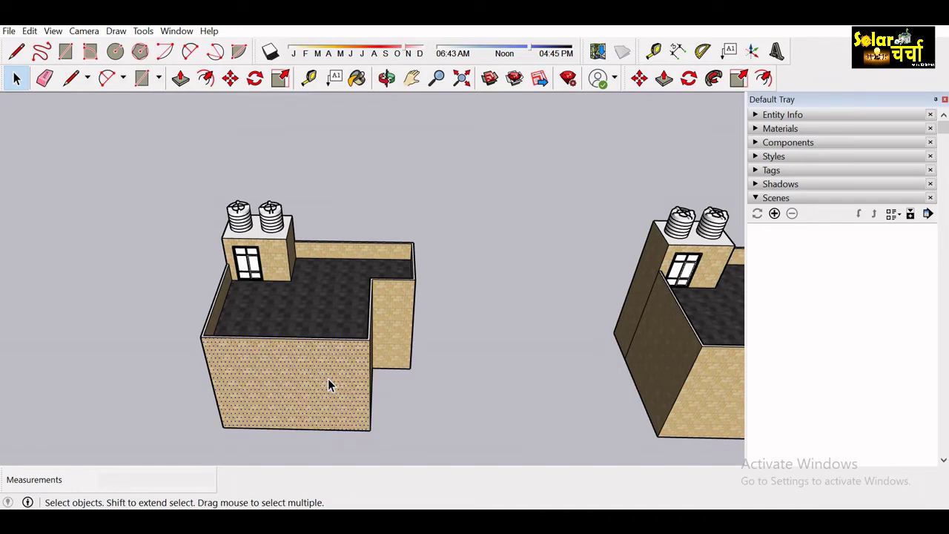
pyautogui.scroll(2, 280, 263)
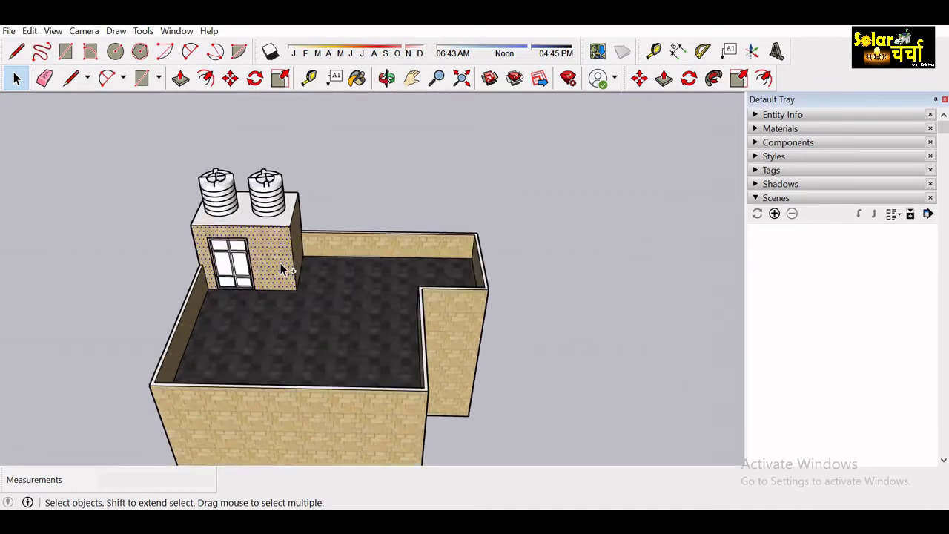
pyautogui.scroll(2, 279, 263)
pyautogui.scroll(2, 271, 260)
pyautogui.scroll(-3, 260, 258)
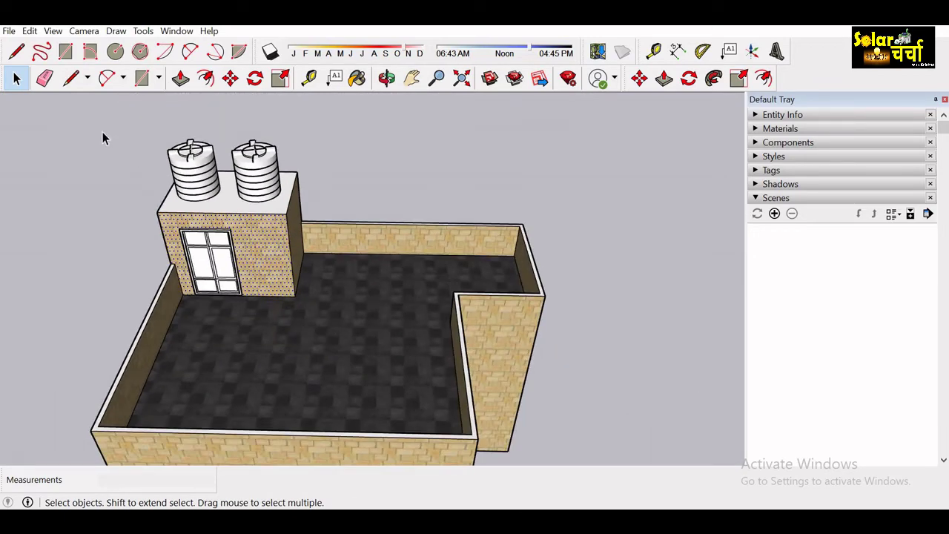
pyautogui.moveTo(102, 132); pyautogui.dragTo(324, 309)
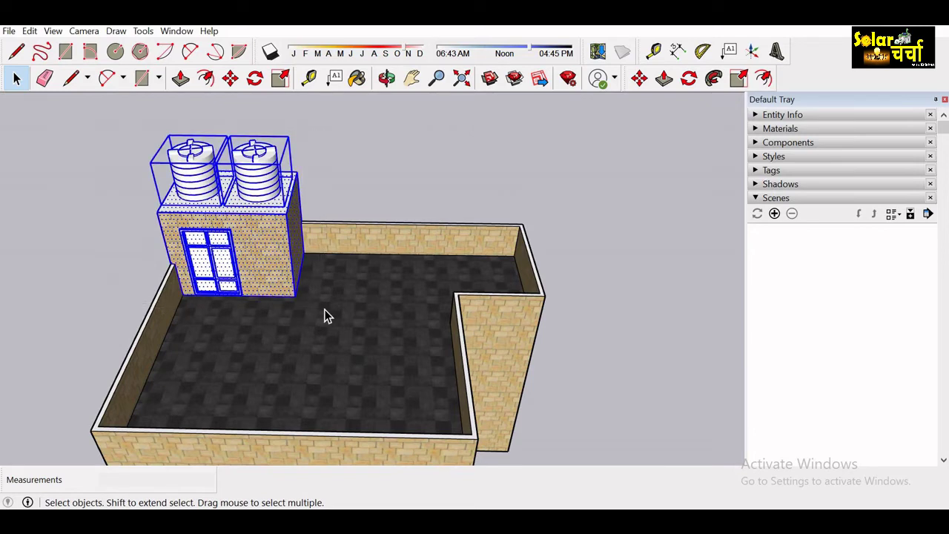
pyautogui.press('Delete')
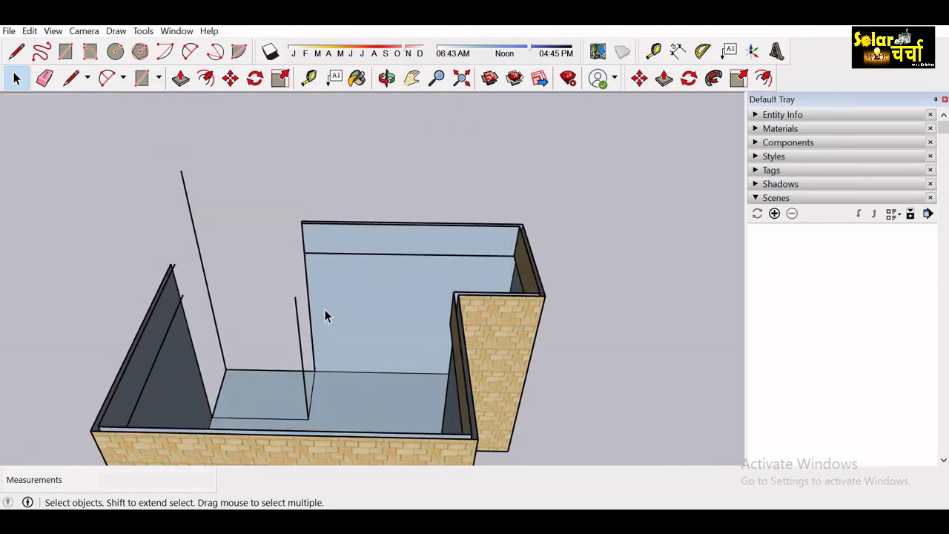
pyautogui.hotkey('ctrl', 'z')
pyautogui.click(285, 271)
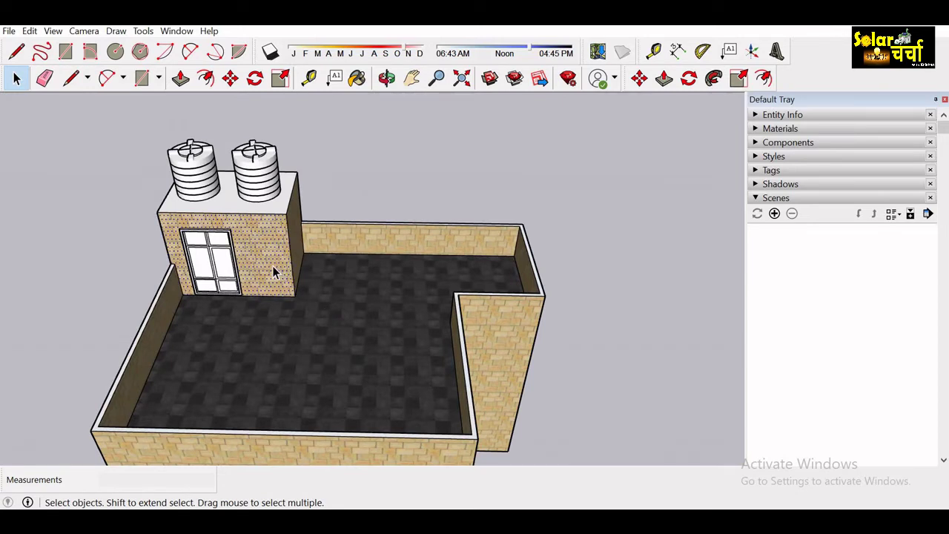
pyautogui.doubleClick(272, 267)
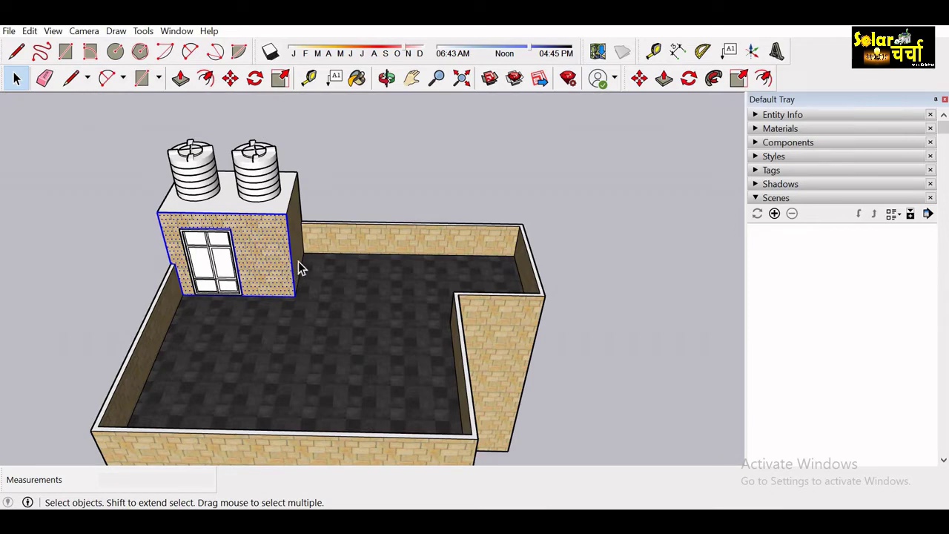
pyautogui.tripleClick(298, 269)
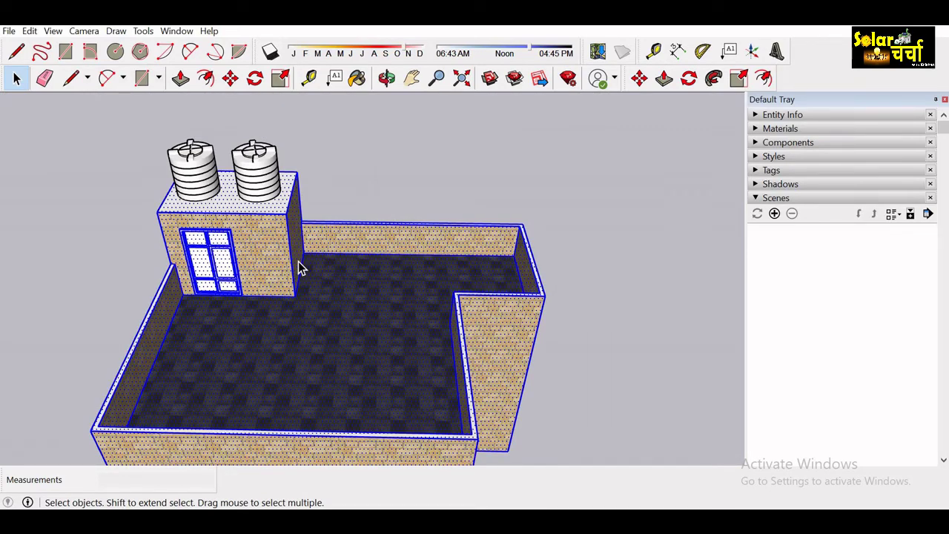
pyautogui.click(356, 179)
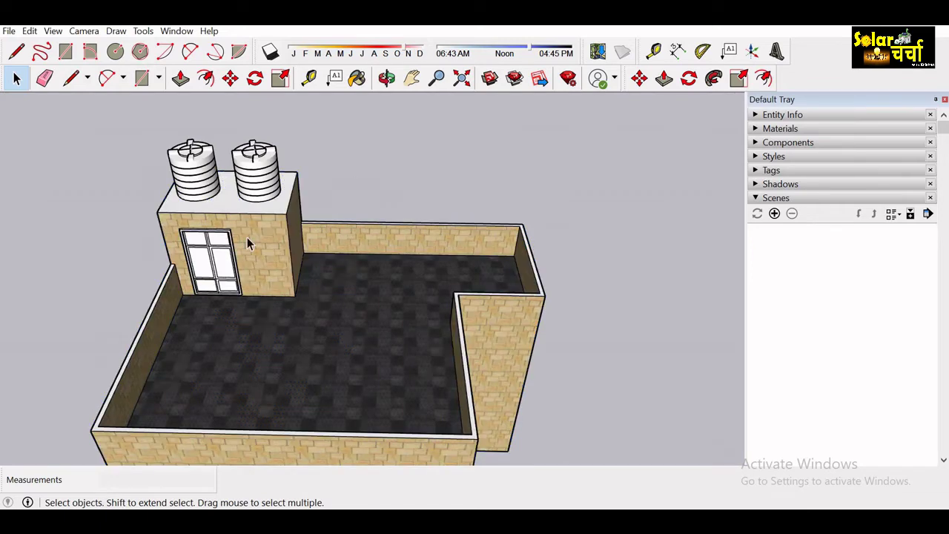
pyautogui.click(267, 217)
pyautogui.moveTo(133, 142); pyautogui.dragTo(313, 301)
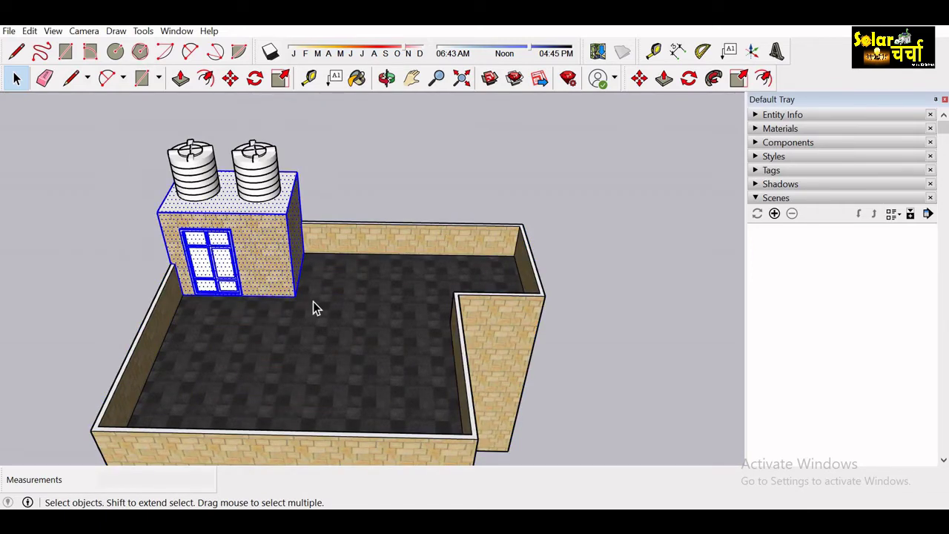
pyautogui.press('m')
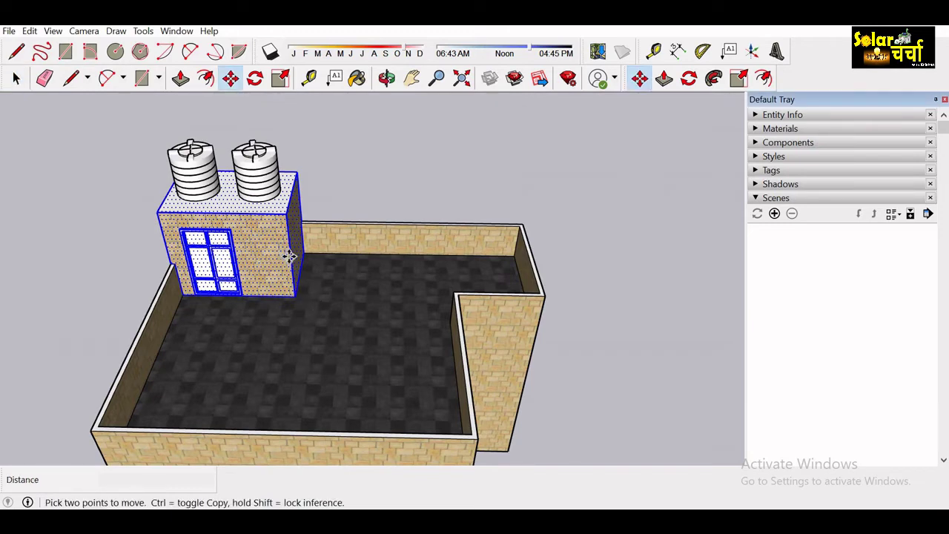
pyautogui.click(290, 255)
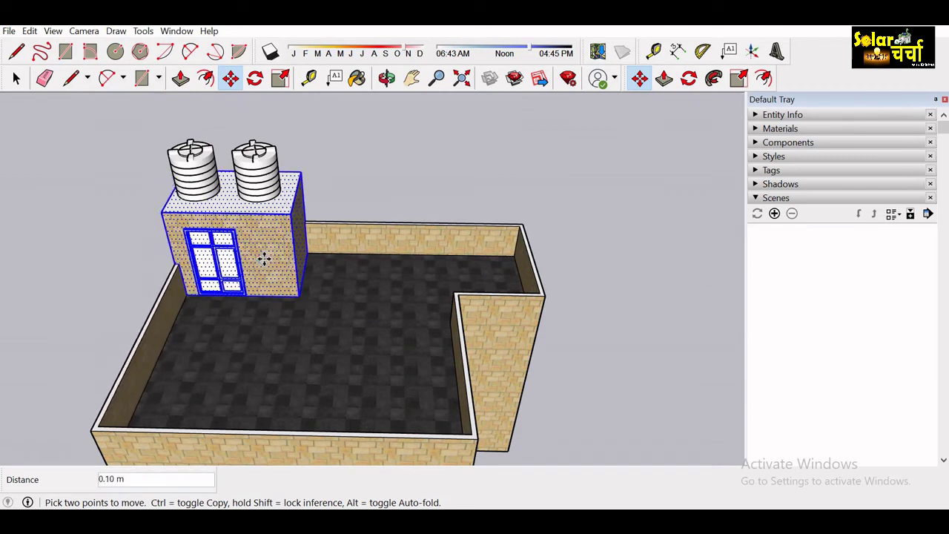
pyautogui.press('Escape')
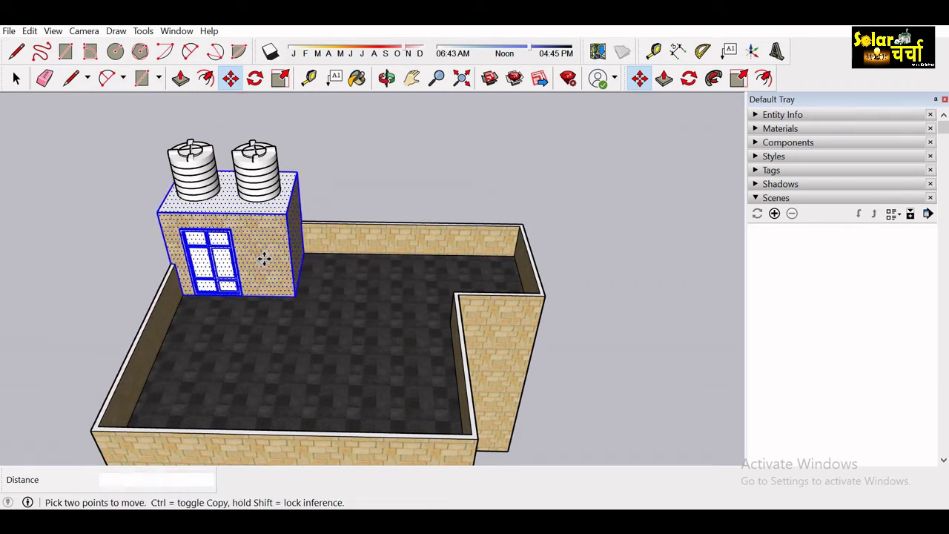
pyautogui.press('space')
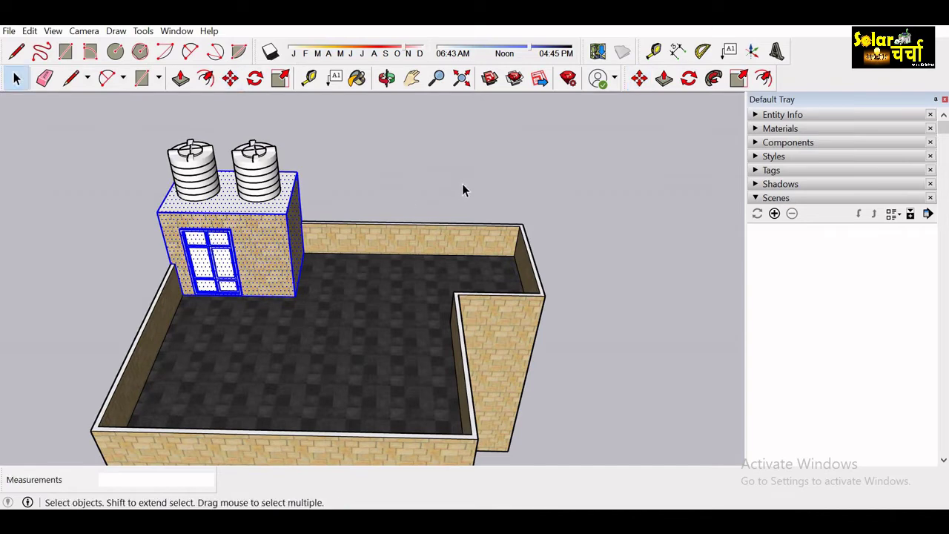
pyautogui.click(462, 185)
pyautogui.press('o')
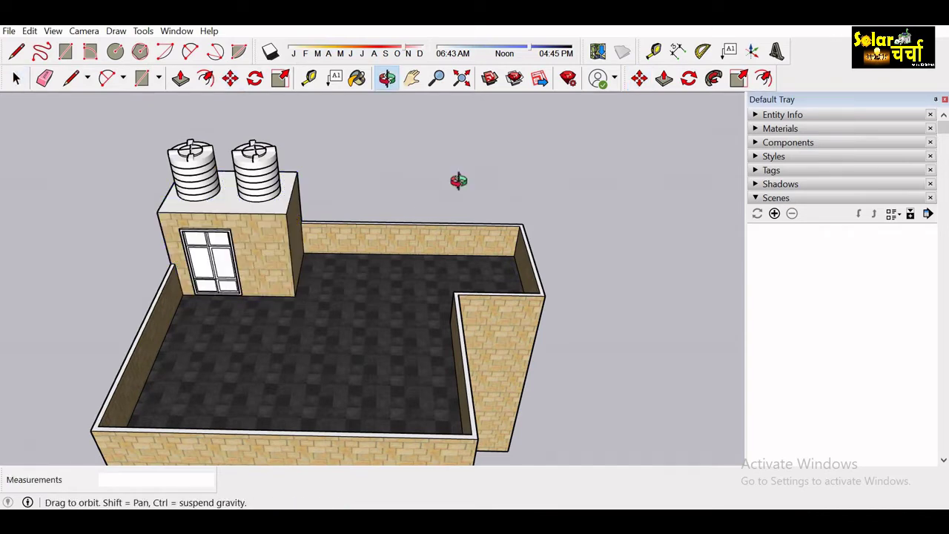
# Group the entire left building with its stair room, window and water tanks
pyautogui.moveTo(293, 271)
pyautogui.mouseDown()
pyautogui.moveTo(173, 245)
pyautogui.moveTo(285, 310)
pyautogui.moveTo(339, 361)
pyautogui.moveTo(384, 364)
pyautogui.moveTo(446, 319)
pyautogui.moveTo(463, 318)
pyautogui.mouseUp()
pyautogui.scroll(-3, 285, 310)
pyautogui.moveTo(570, 318); pyautogui.dragTo(416, 360)
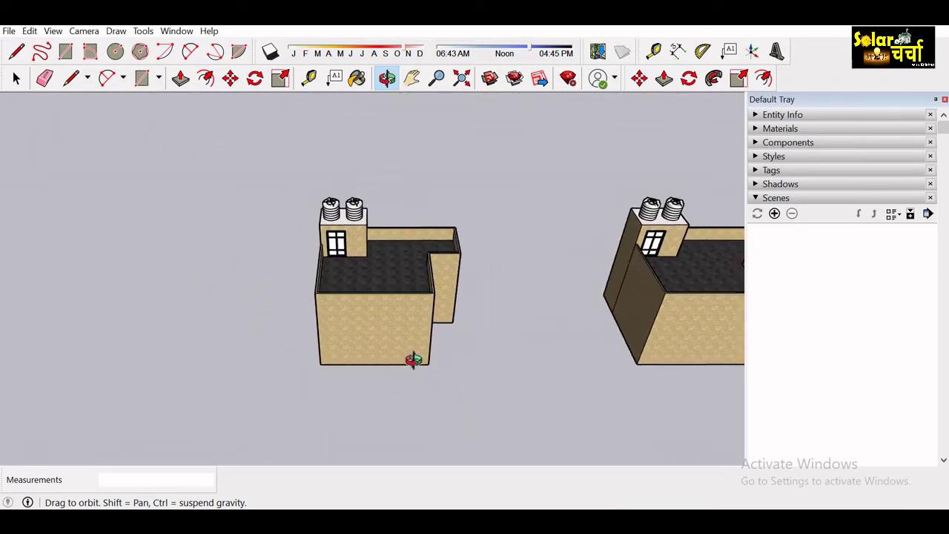
pyautogui.moveTo(530, 334); pyautogui.dragTo(460, 333, button='middle')
pyautogui.moveTo(388, 311); pyautogui.dragTo(387, 312, button='middle')
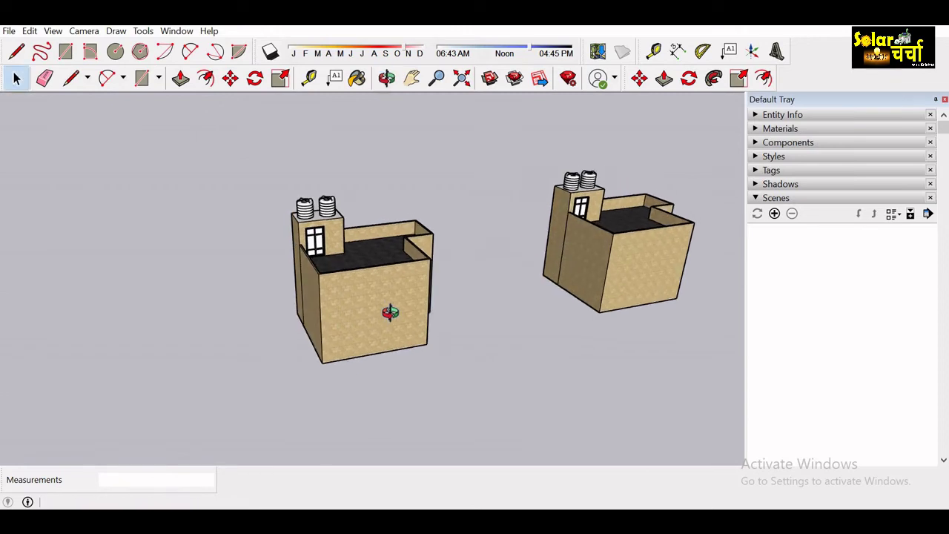
pyautogui.tripleClick(347, 297)
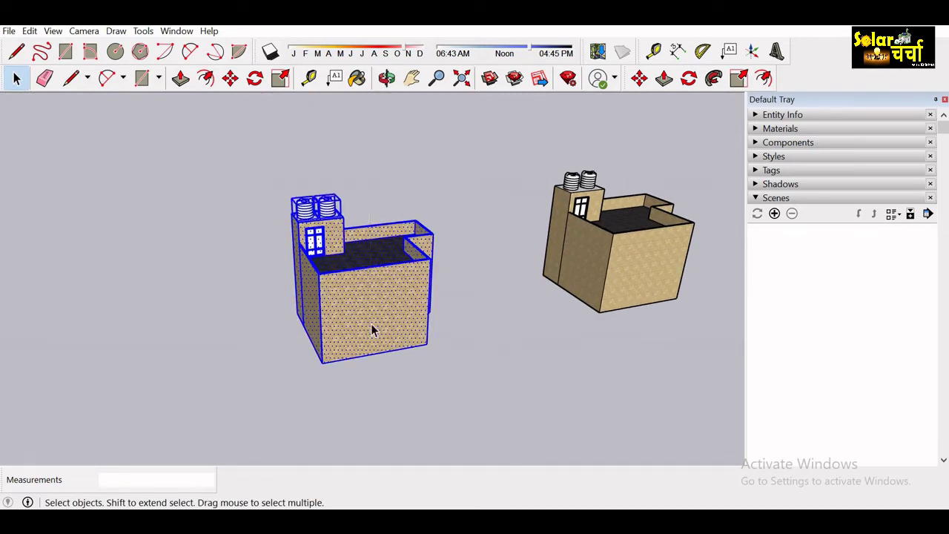
pyautogui.rightClick(353, 301)
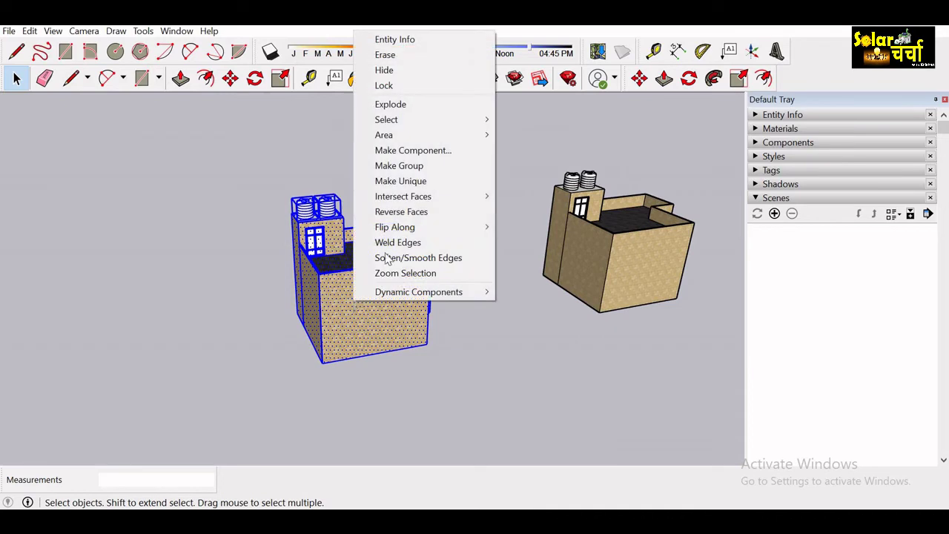
pyautogui.click(431, 167)
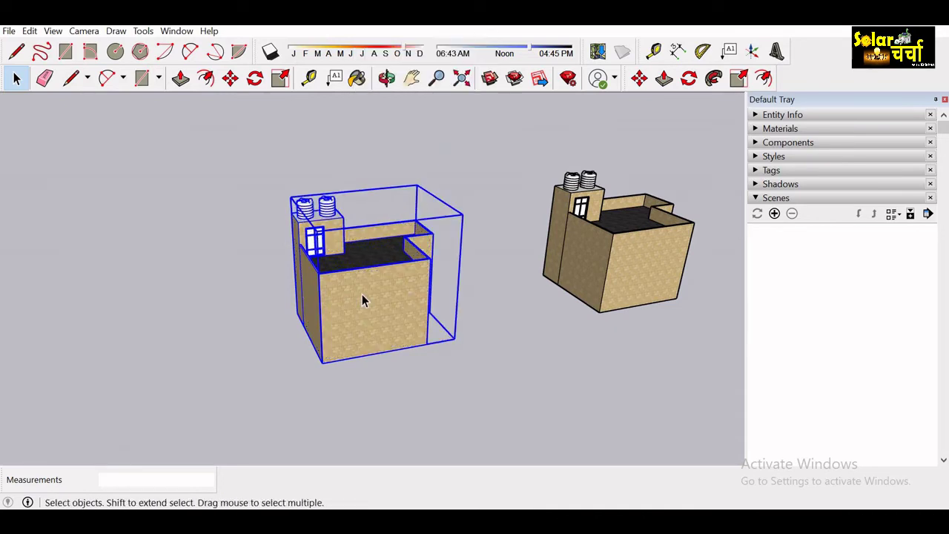
# Orbit the view away from the buildings to centre on the axis origin
pyautogui.press('o')
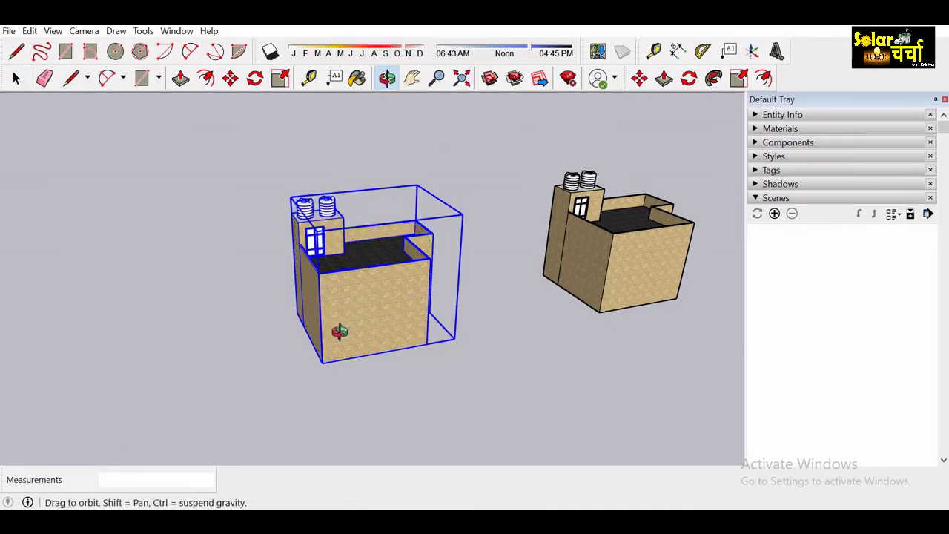
pyautogui.moveTo(332, 344)
pyautogui.mouseDown()
pyautogui.moveTo(473, 296)
pyautogui.moveTo(388, 302)
pyautogui.moveTo(462, 297)
pyautogui.moveTo(443, 295)
pyautogui.mouseUp()
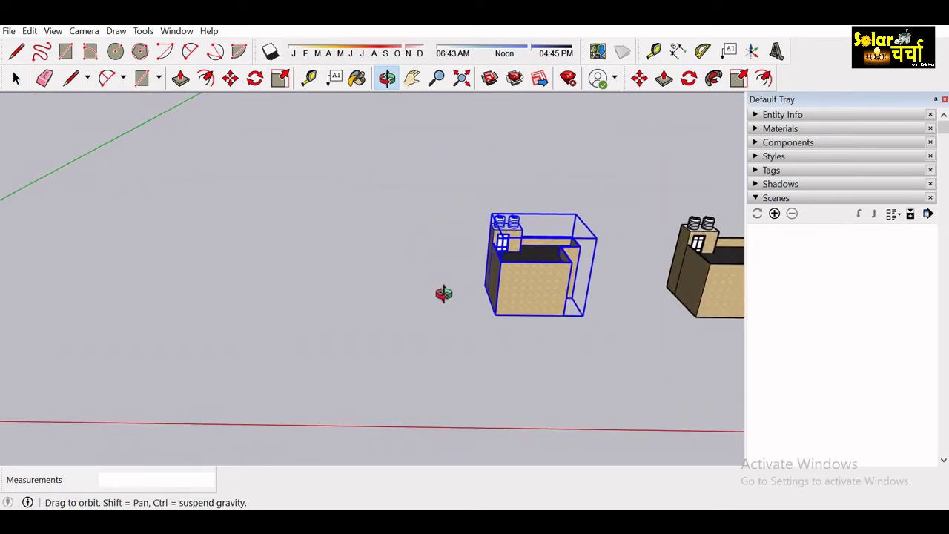
pyautogui.moveTo(352, 302); pyautogui.dragTo(569, 304)
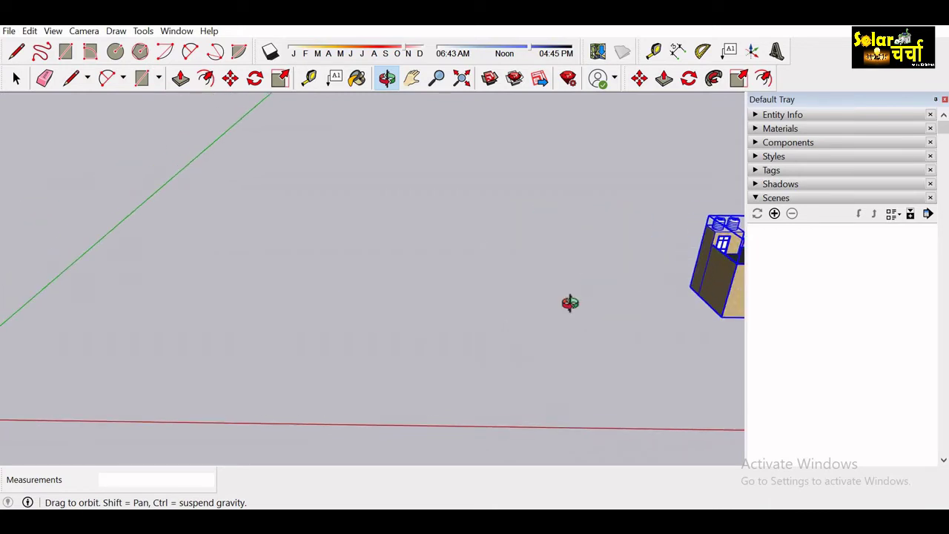
pyautogui.moveTo(328, 332)
pyautogui.mouseDown()
pyautogui.moveTo(504, 279)
pyautogui.moveTo(275, 311)
pyautogui.moveTo(403, 288)
pyautogui.moveTo(304, 320)
pyautogui.moveTo(424, 345)
pyautogui.moveTo(323, 322)
pyautogui.moveTo(237, 321)
pyautogui.moveTo(353, 327)
pyautogui.moveTo(315, 325)
pyautogui.mouseUp()
# Draw a 1.74 m by 1.58 m rectangle near the origin and raise it 0.30 m
pyautogui.press('r')
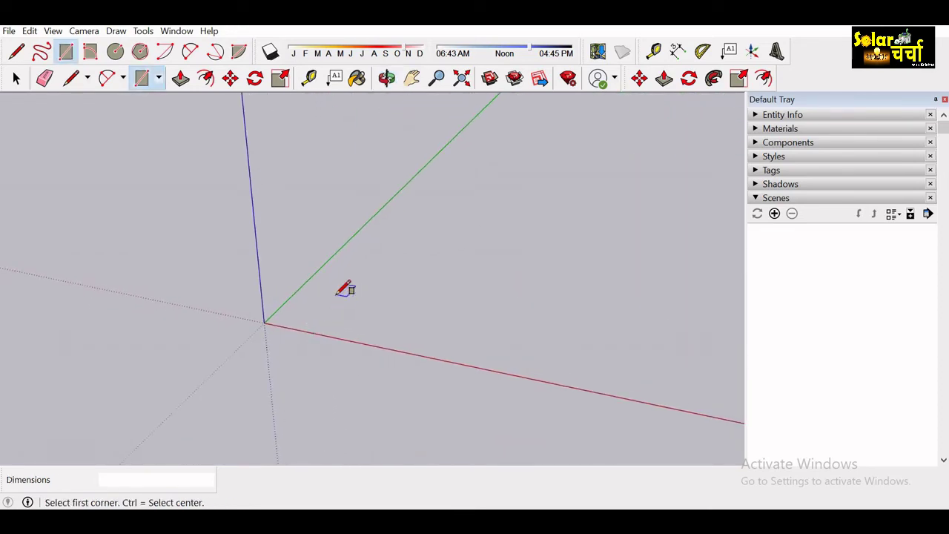
pyautogui.click(337, 295)
pyautogui.click(370, 324)
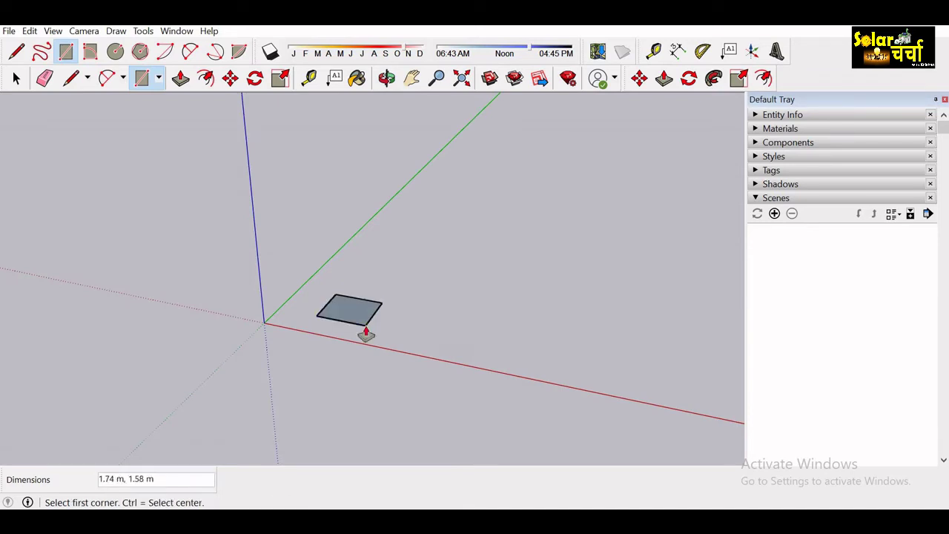
pyautogui.press('p')
pyautogui.click(360, 320)
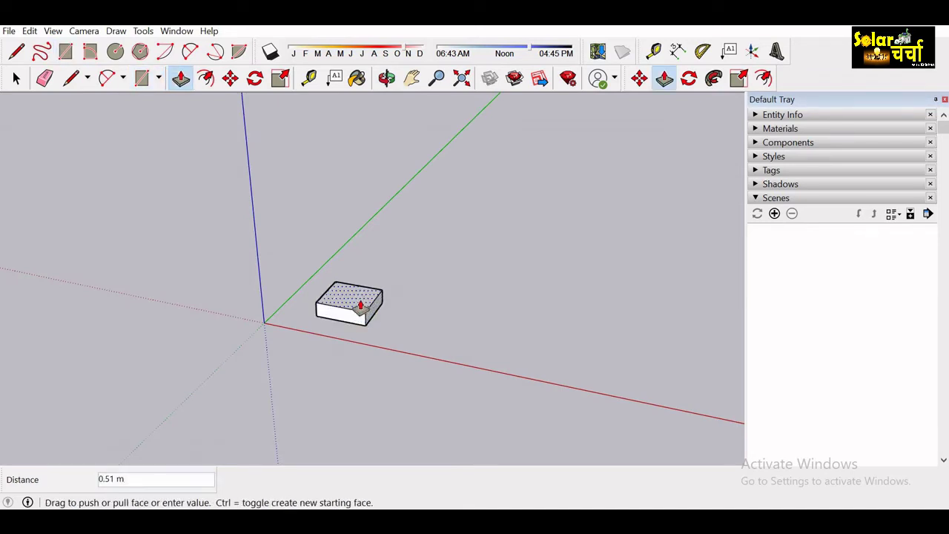
pyautogui.click(360, 305)
pyautogui.write('.3')
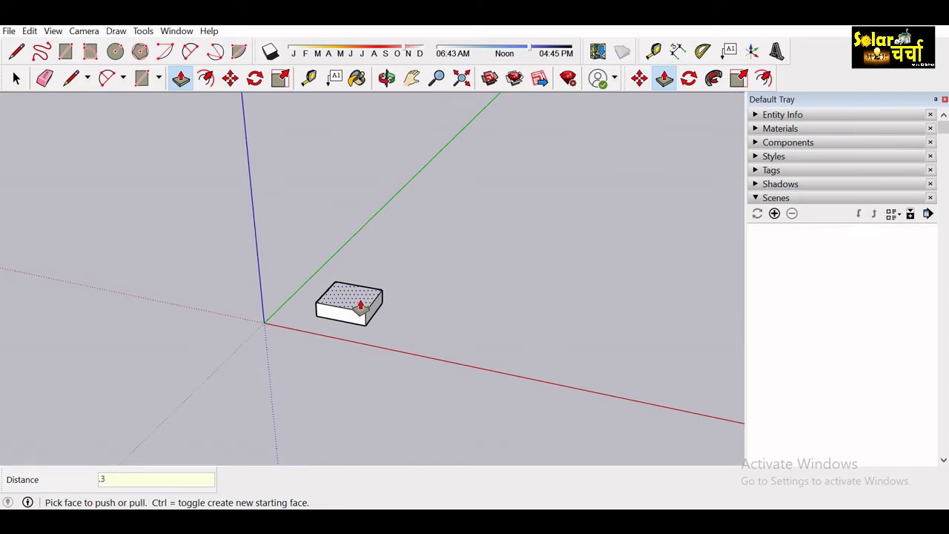
pyautogui.press('Return')
pyautogui.press('space')
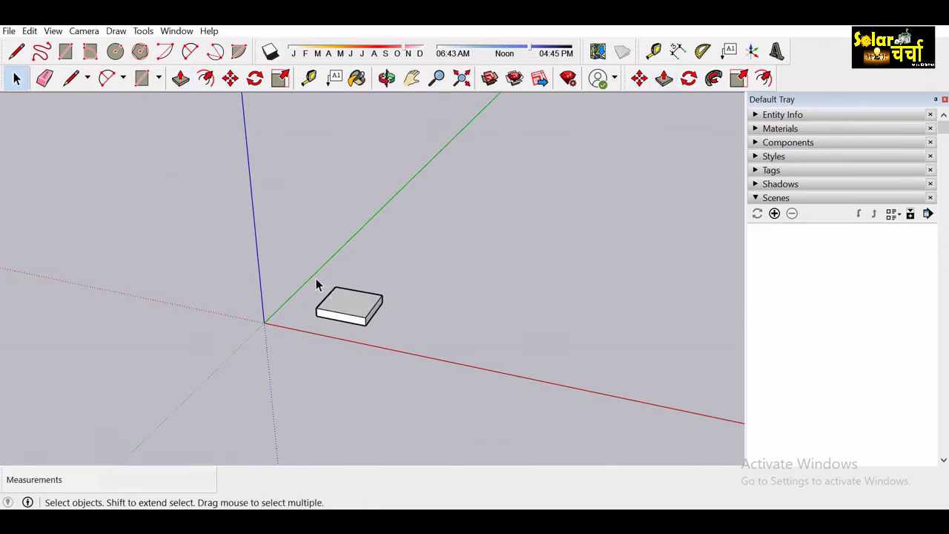
# Make the new box a group and zoom in to recentre it
pyautogui.tripleClick(342, 306)
pyautogui.rightClick(340, 299)
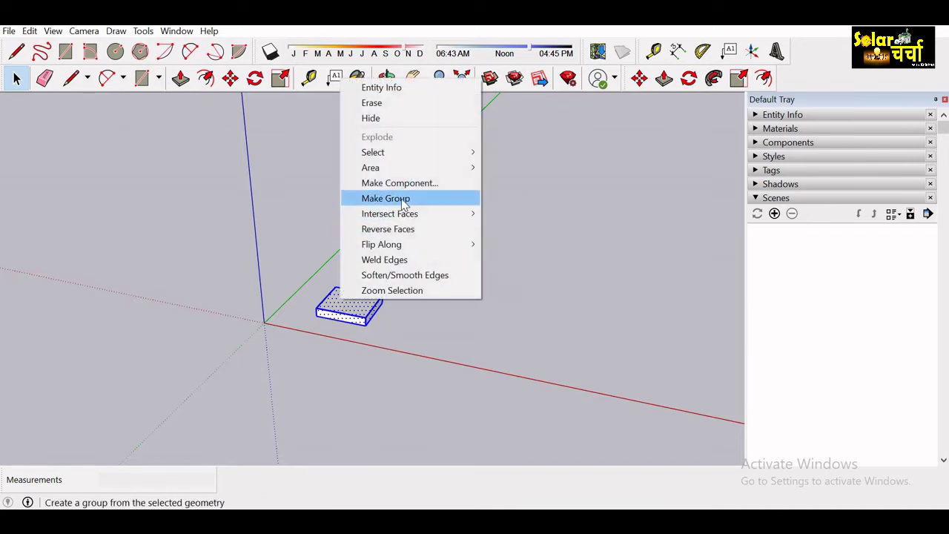
pyautogui.click(402, 200)
pyautogui.press('o')
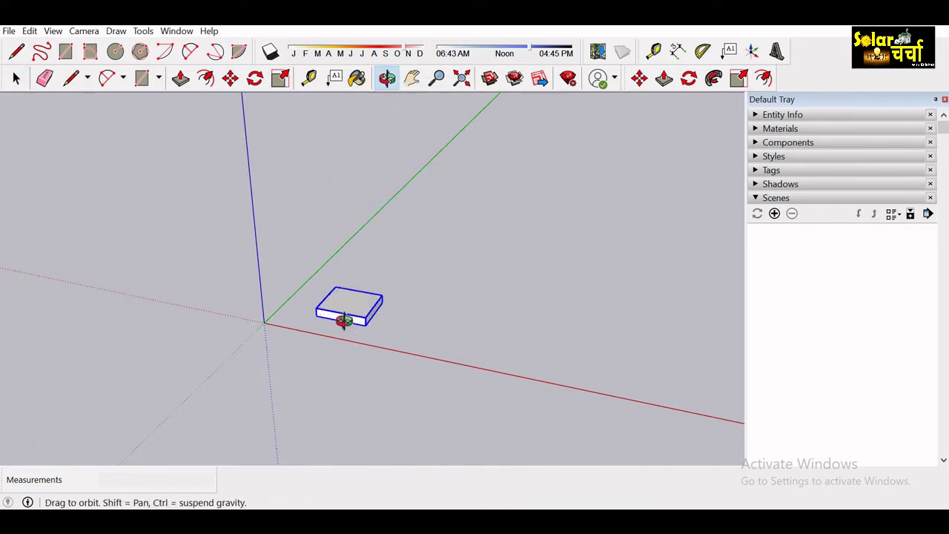
pyautogui.scroll(2, 344, 321)
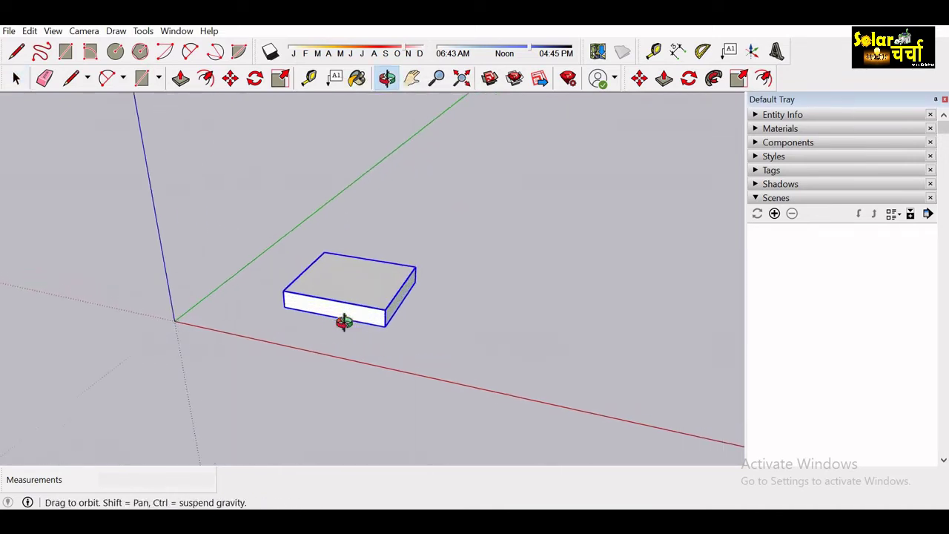
pyautogui.scroll(2, 339, 322)
pyautogui.scroll(2, 339, 321)
pyautogui.scroll(1, 326, 313)
pyautogui.moveTo(318, 309)
pyautogui.keyDown('shift'); pyautogui.mouseDown()
pyautogui.moveTo(312, 303)
pyautogui.moveTo(333, 318)
pyautogui.moveTo(392, 327)
pyautogui.mouseUp(); pyautogui.keyUp('shift')
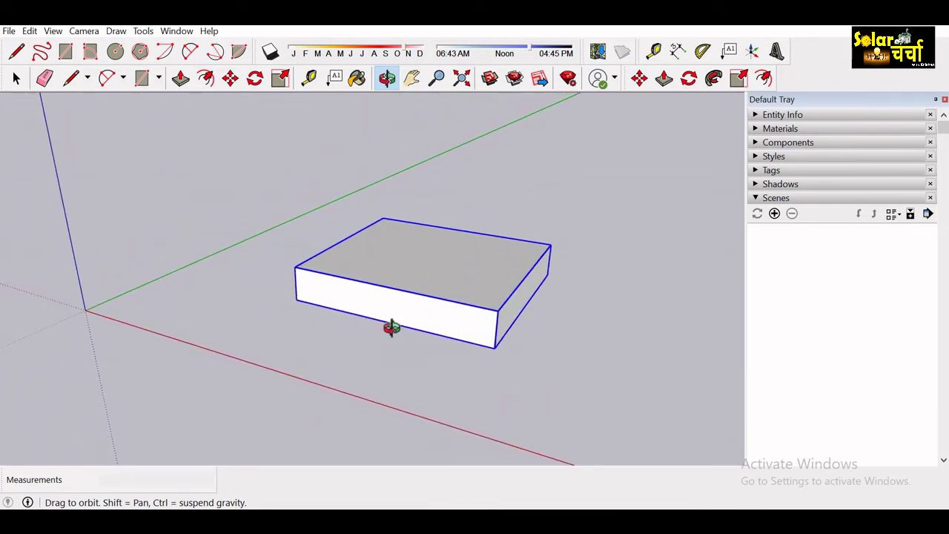
pyautogui.click(233, 81)
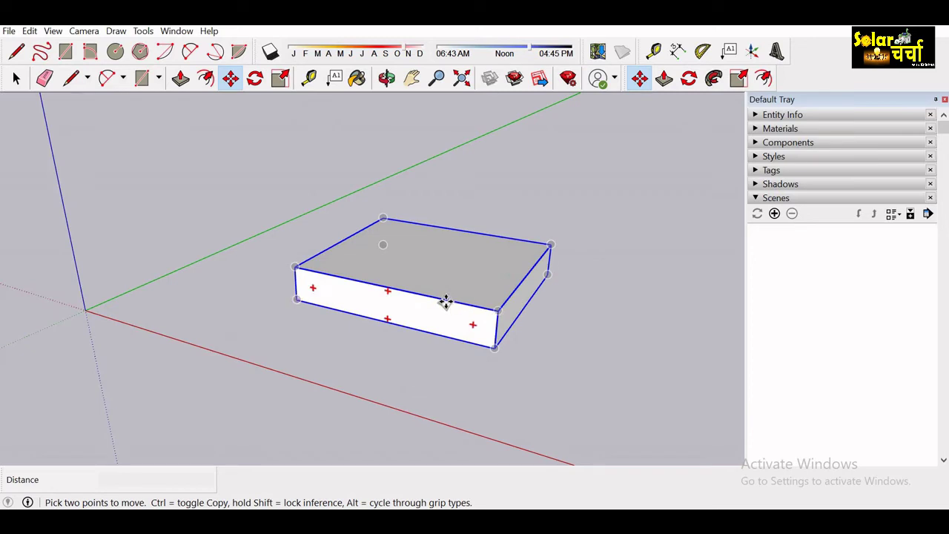
pyautogui.click(445, 300)
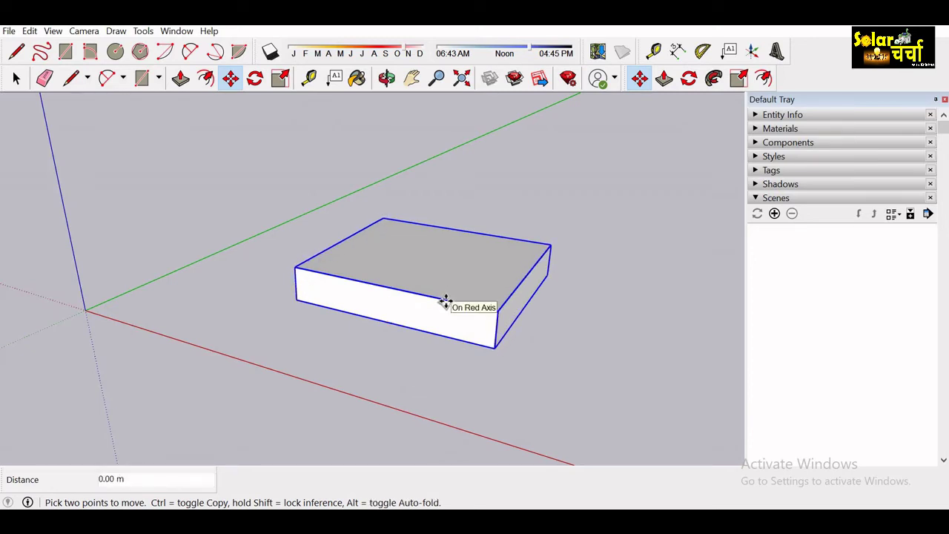
pyautogui.click(445, 301)
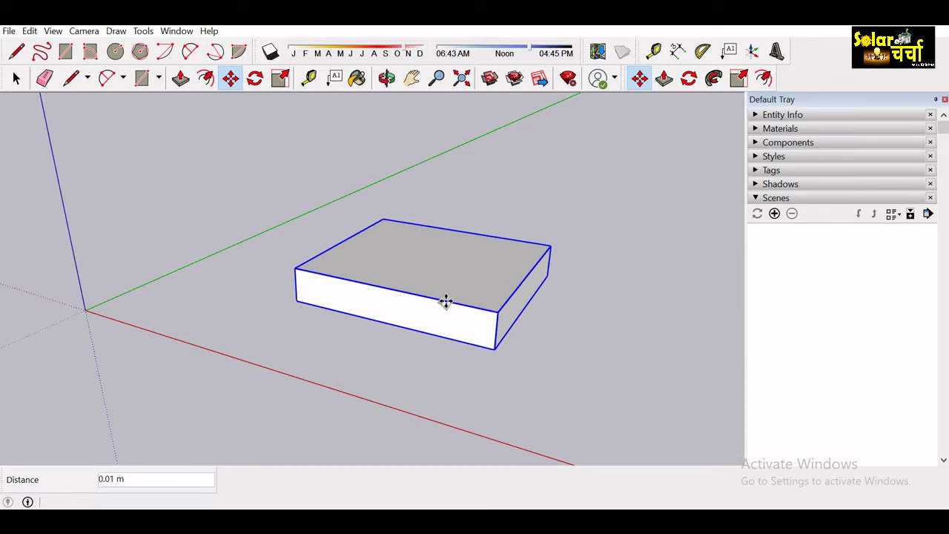
pyautogui.click(445, 300)
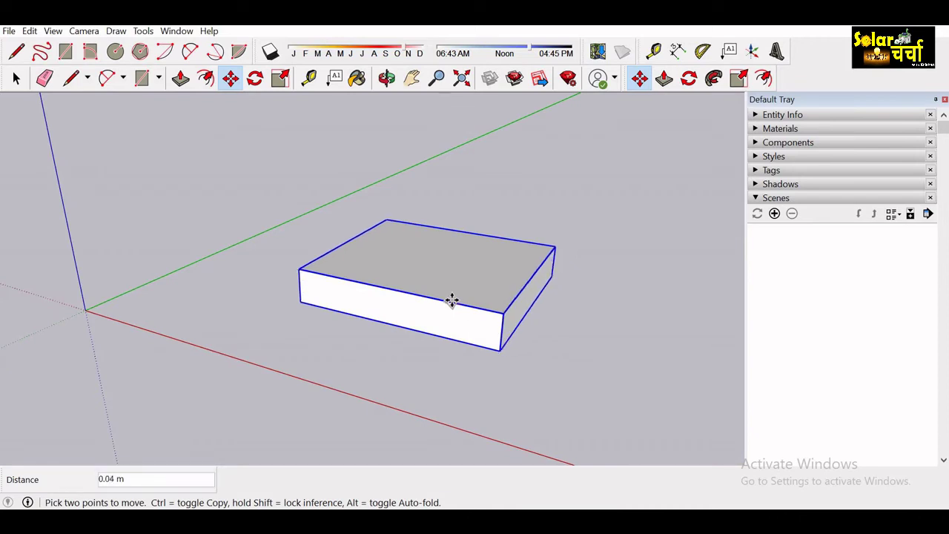
pyautogui.click(451, 300)
pyautogui.press('Escape')
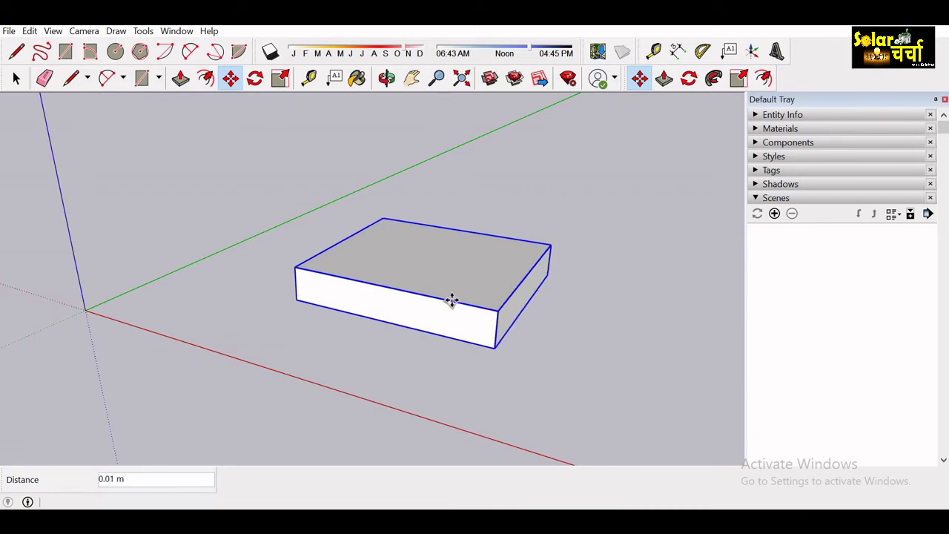
pyautogui.click(452, 300)
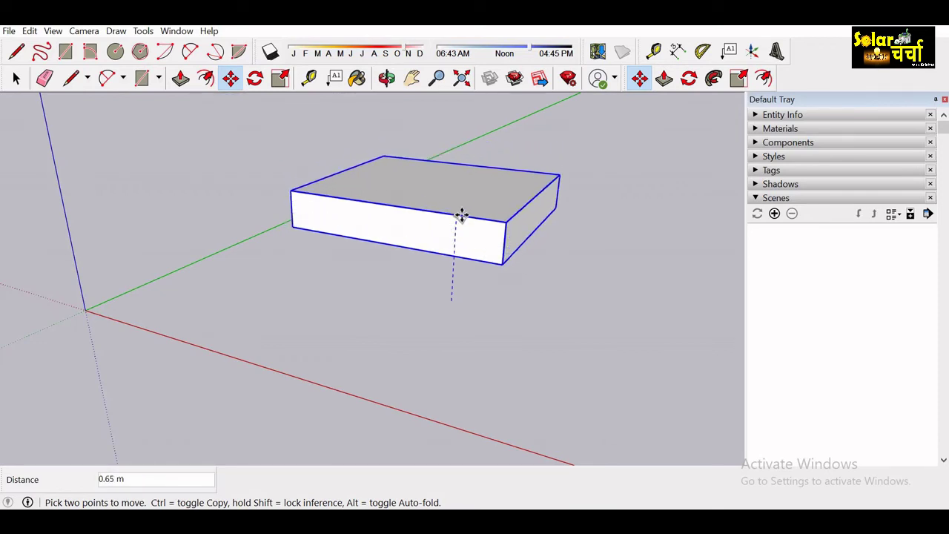
# Move the box group to a new spot, then 1.11 m along the green axis
pyautogui.press('Escape')
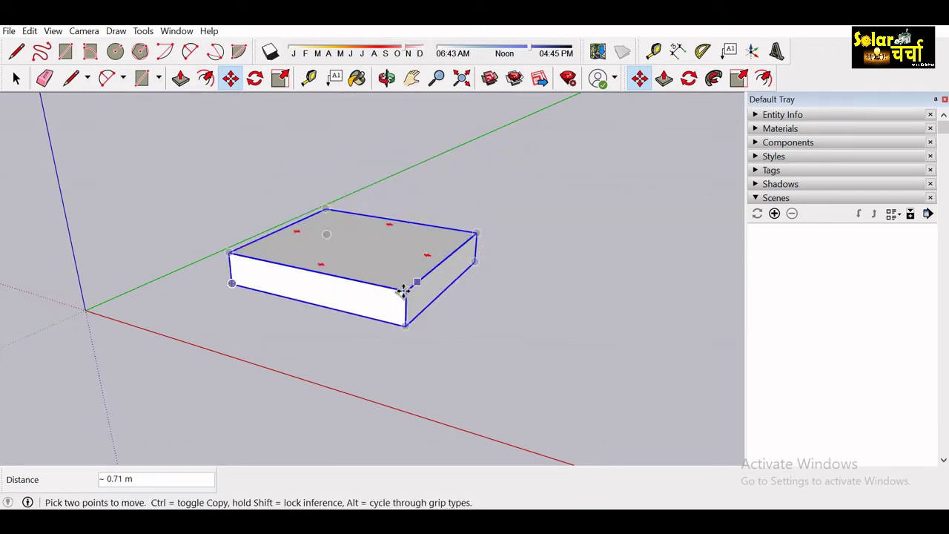
pyautogui.click(403, 290)
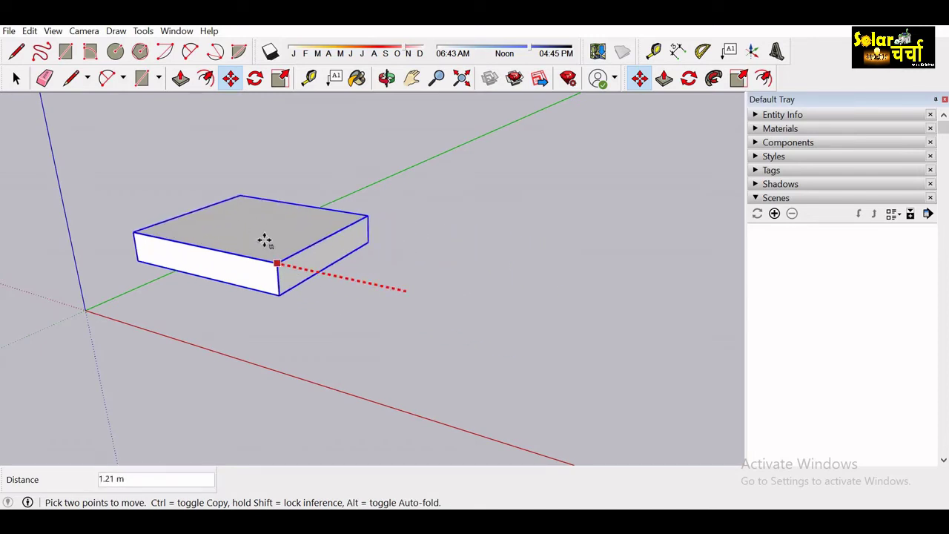
pyautogui.click(307, 248)
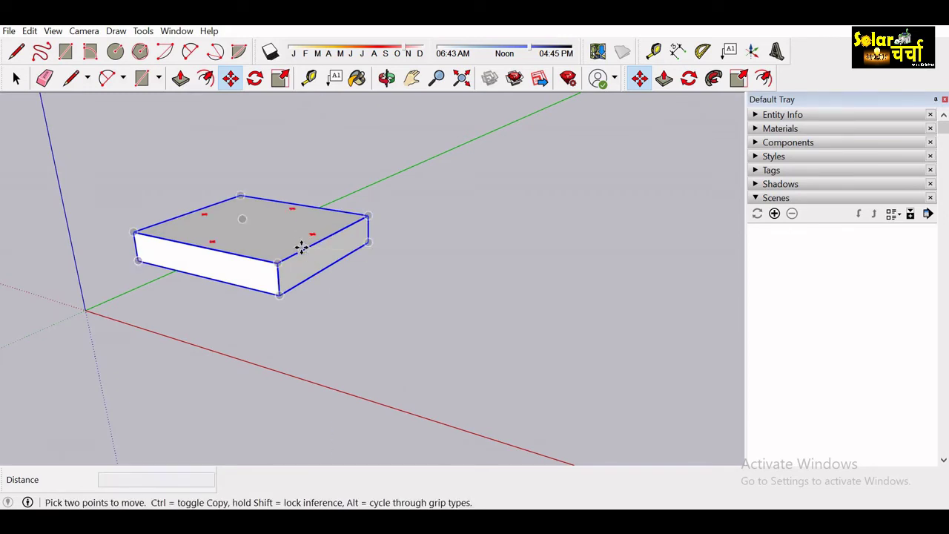
pyautogui.click(302, 247)
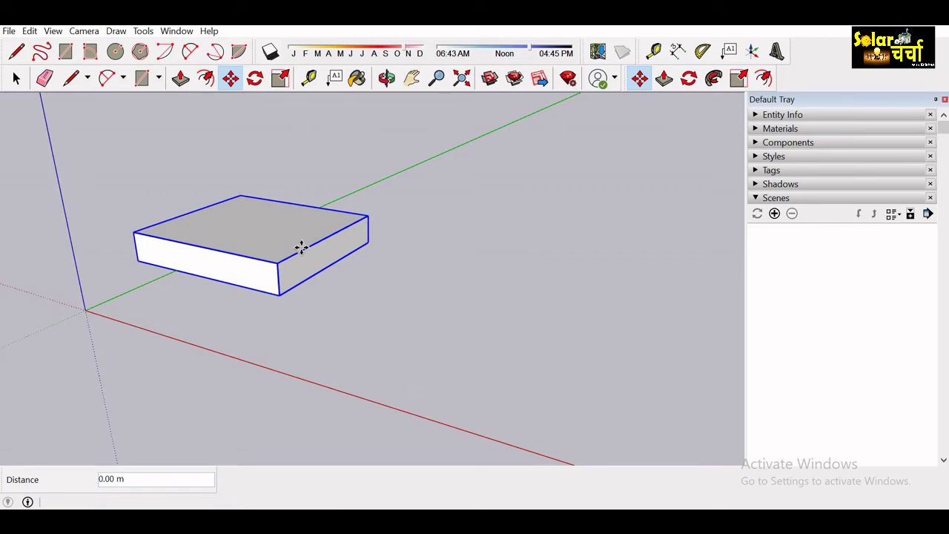
pyautogui.click(304, 245)
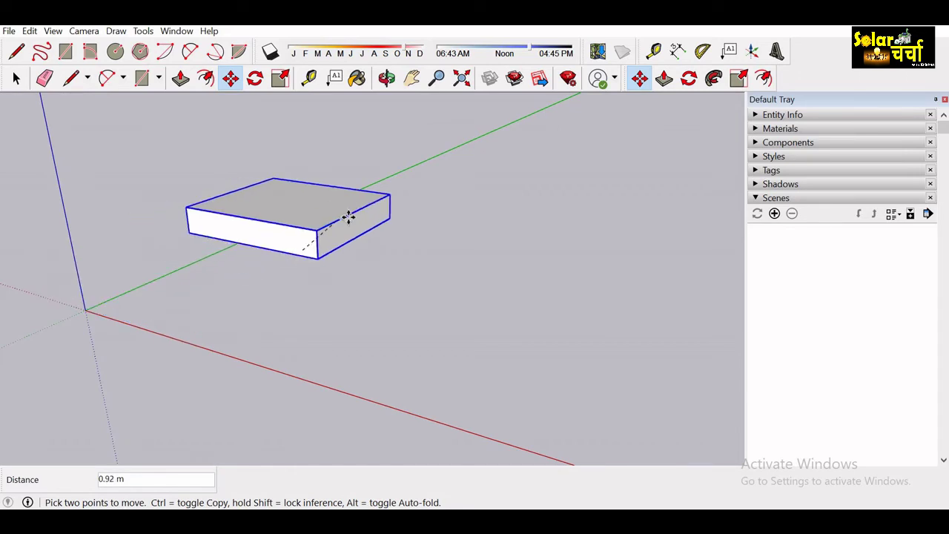
pyautogui.click(362, 216)
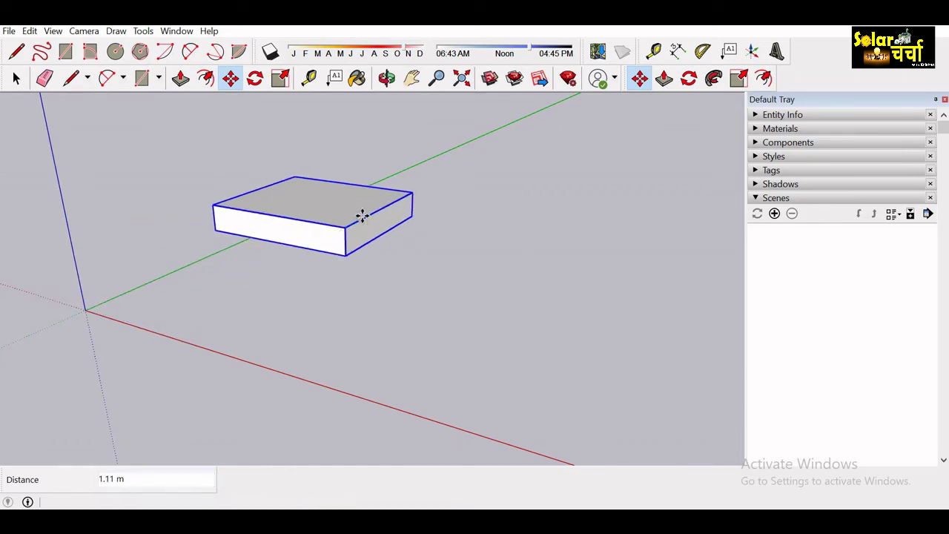
# Reposition the box several more times, finally raising it along the vertical axis
pyautogui.click(371, 206)
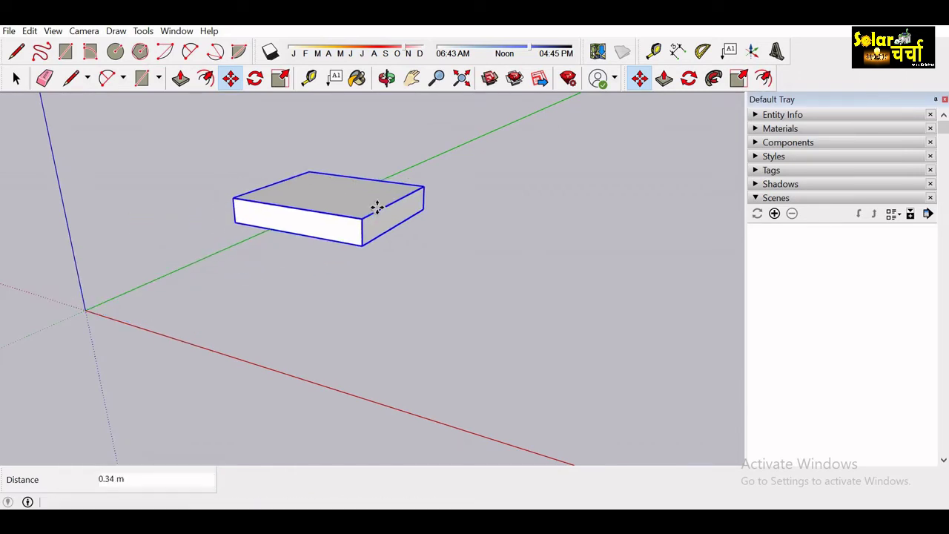
pyautogui.click(359, 214)
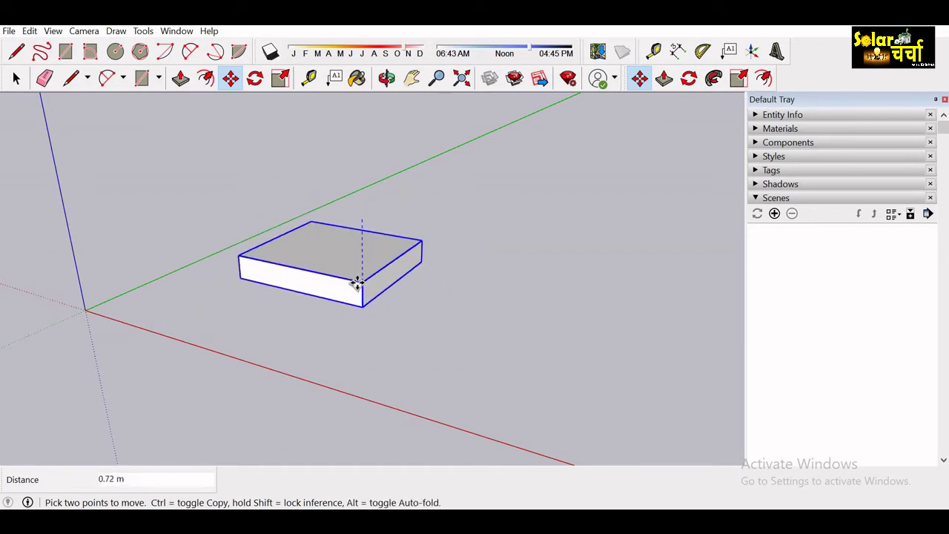
pyautogui.click(357, 283)
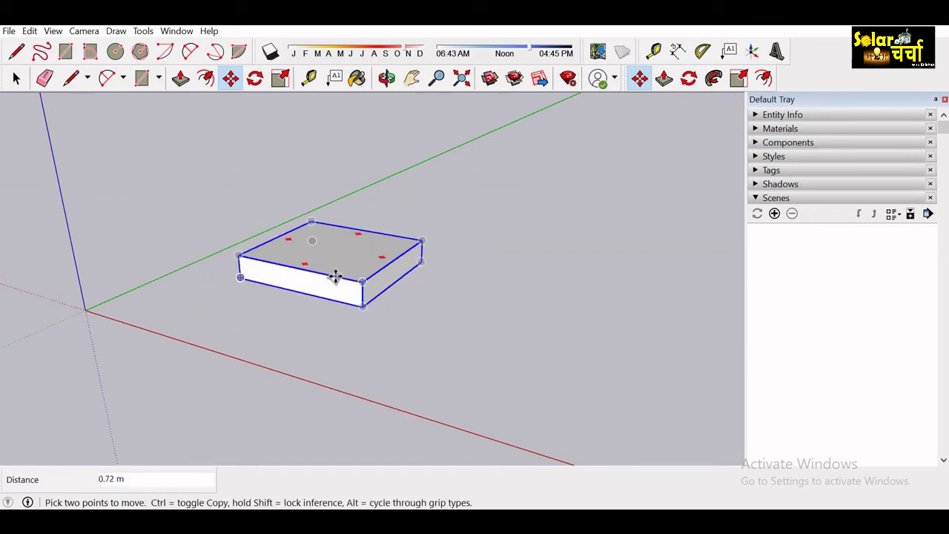
pyautogui.click(331, 276)
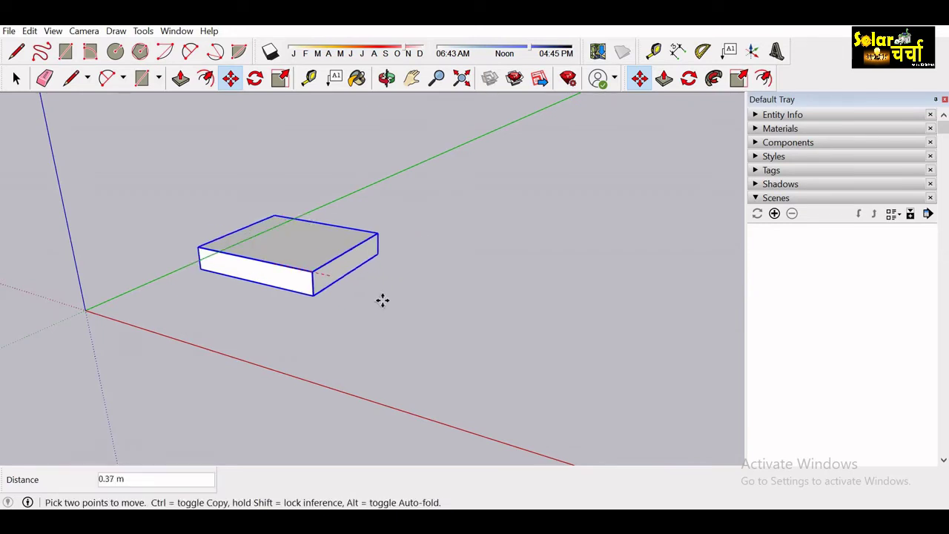
pyautogui.click(353, 272)
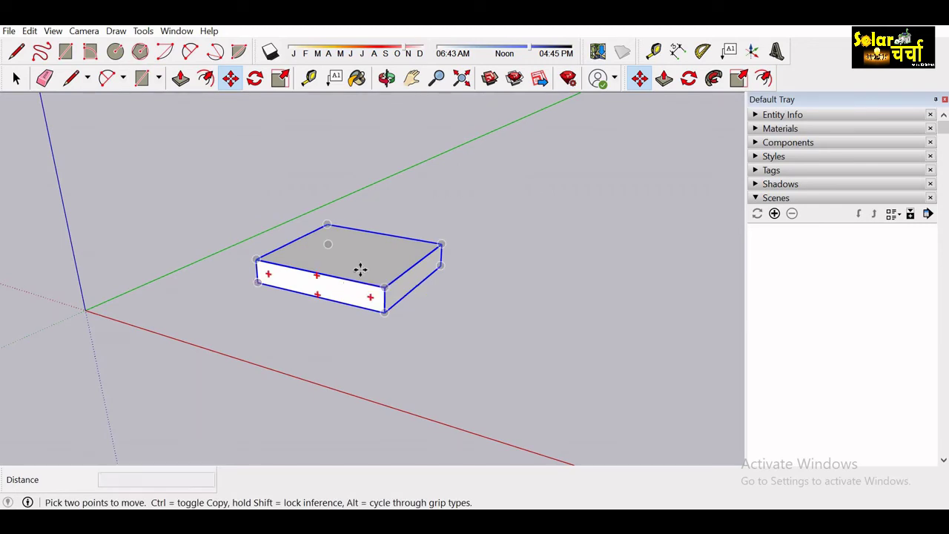
pyautogui.click(354, 279)
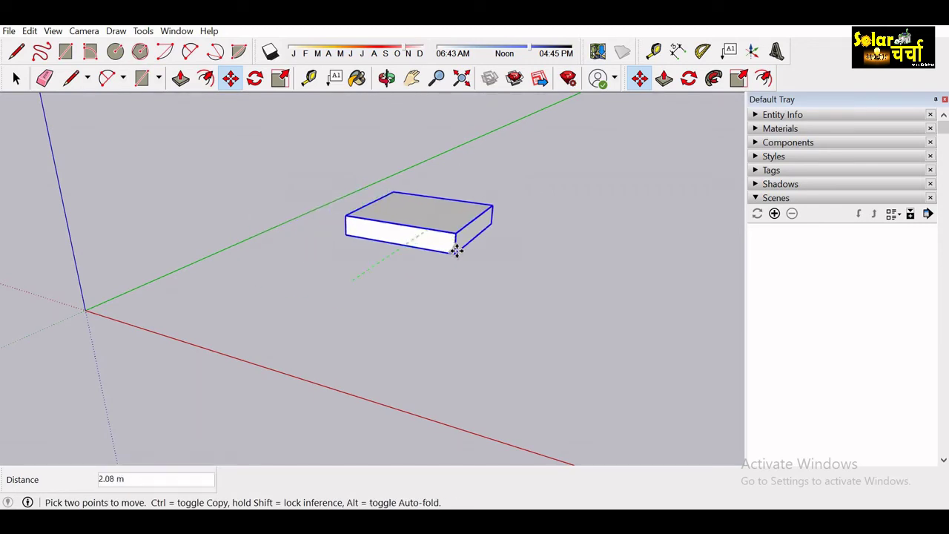
pyautogui.click(417, 226)
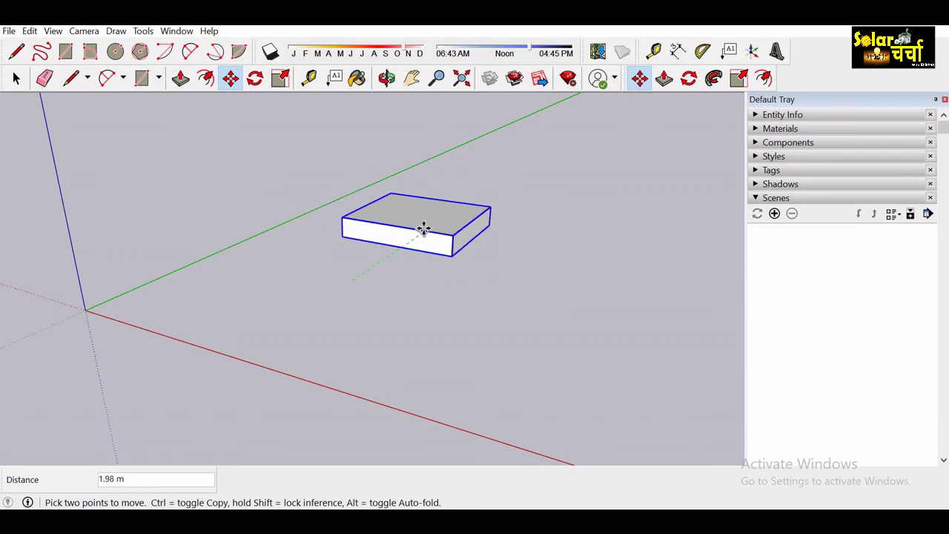
pyautogui.click(462, 238)
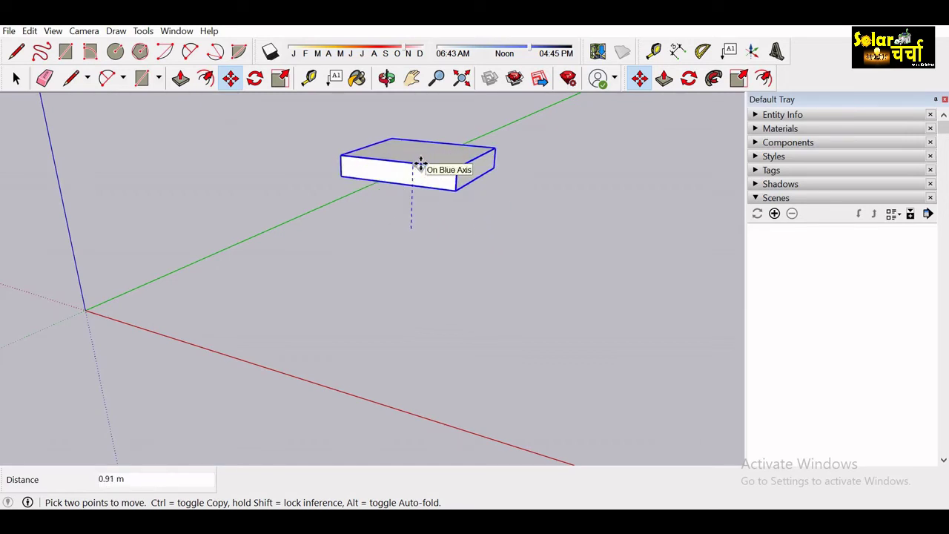
pyautogui.click(420, 163)
# Check the box from the front and lift it to float about 0.52 m above ground
pyautogui.press('o')
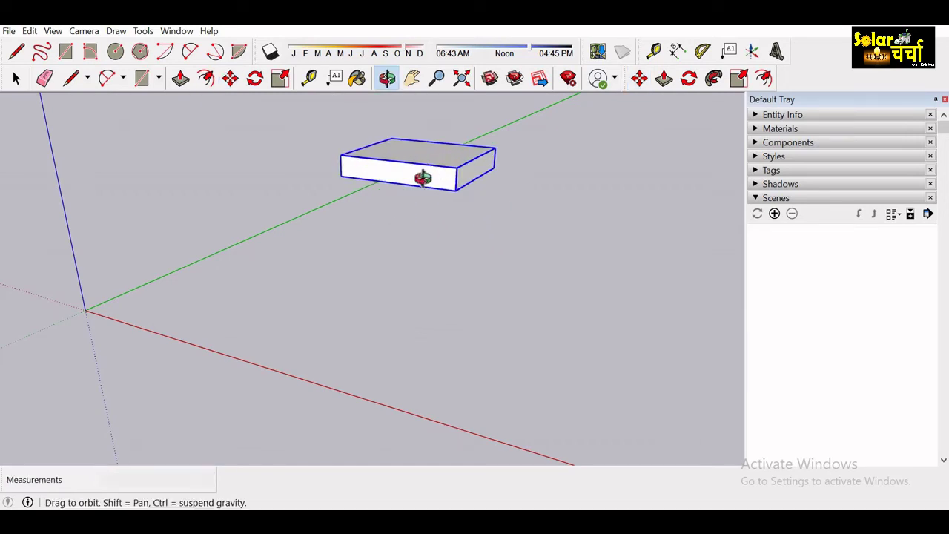
pyautogui.moveTo(423, 175)
pyautogui.mouseDown()
pyautogui.moveTo(401, 260)
pyautogui.moveTo(442, 256)
pyautogui.mouseUp()
pyautogui.scroll(2, 401, 259)
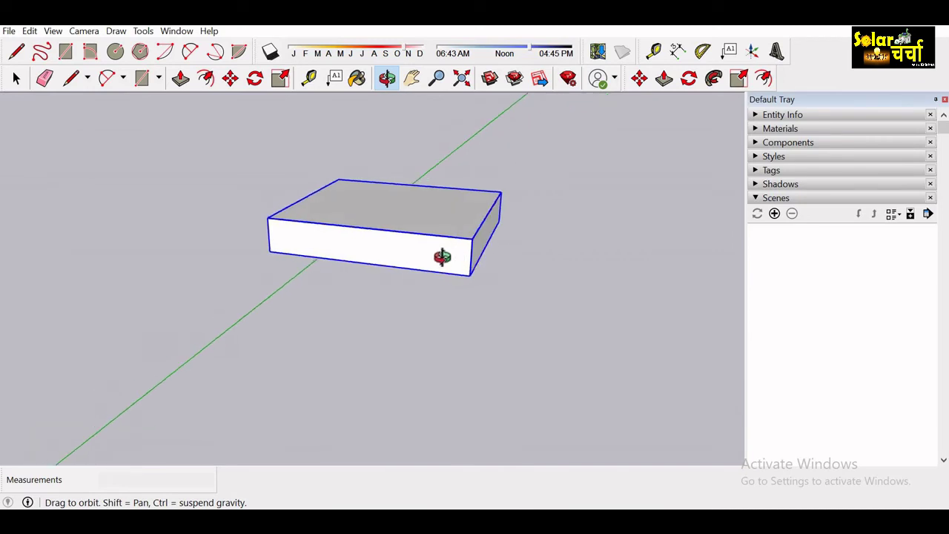
pyautogui.press('m')
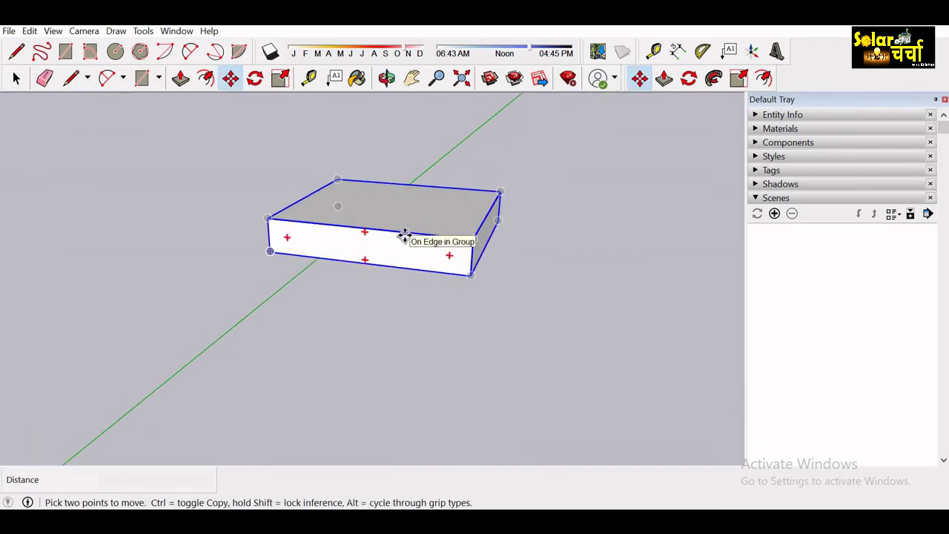
pyautogui.click(411, 236)
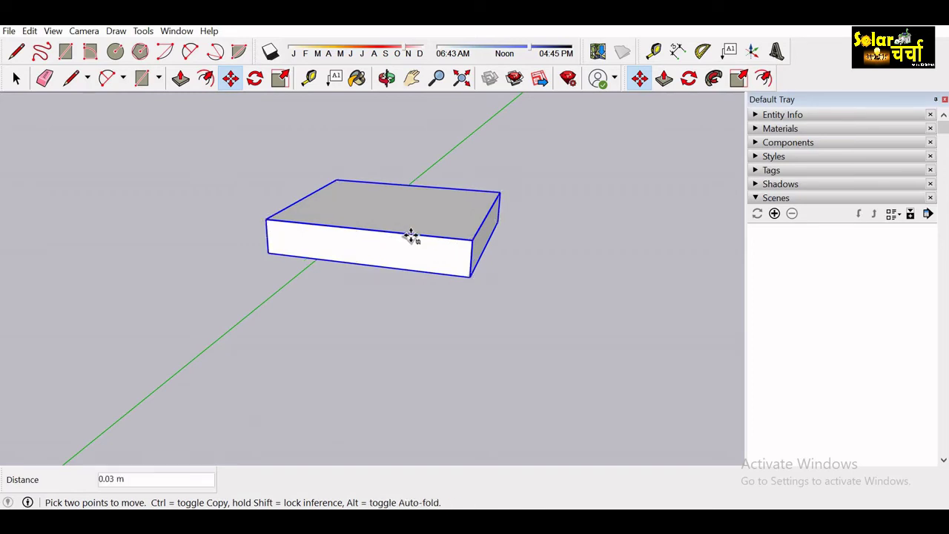
pyautogui.click(411, 236)
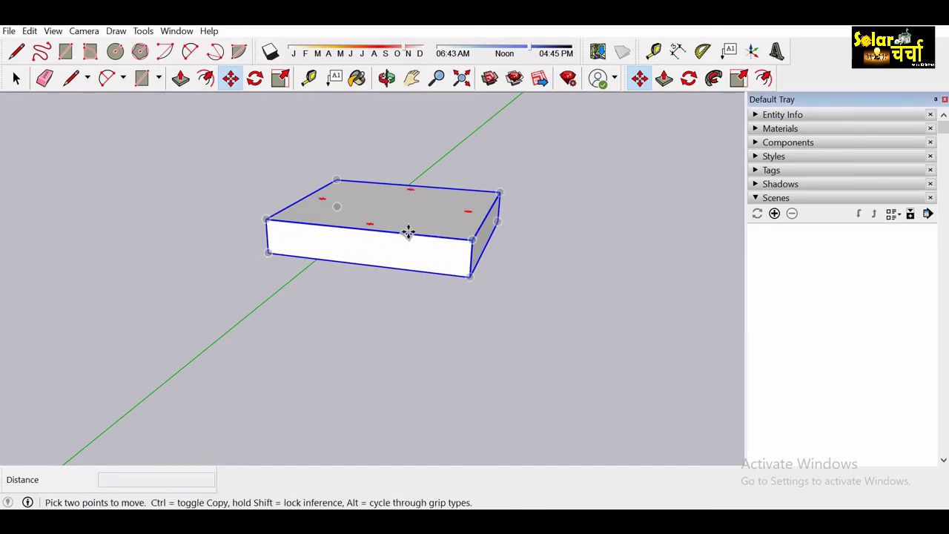
pyautogui.click(410, 233)
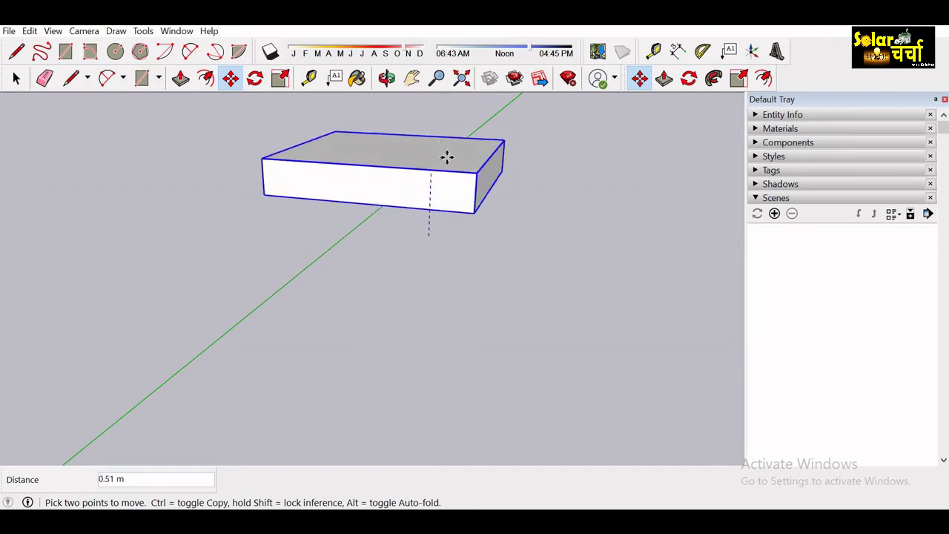
pyautogui.click(430, 169)
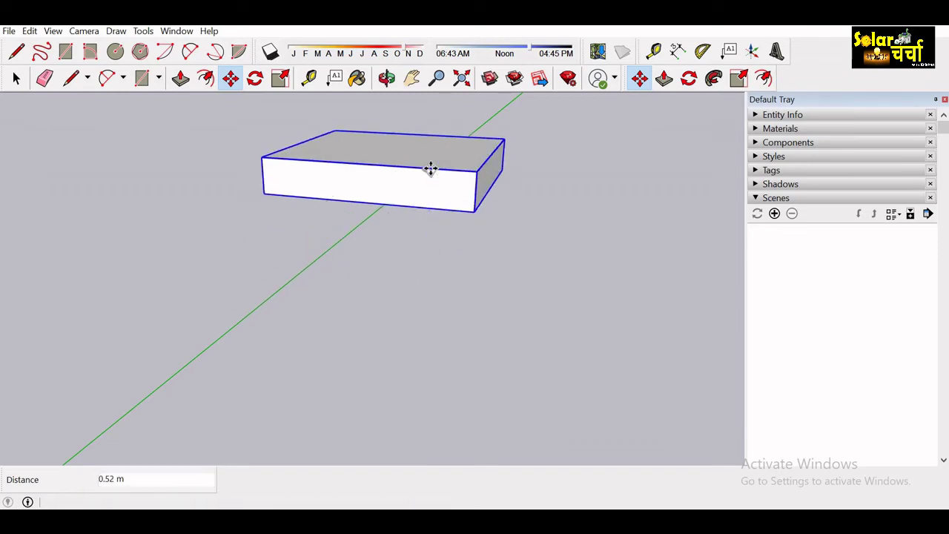
pyautogui.press('o')
pyautogui.hotkey('ctrl', 'z')
# Move the box group 3.84 m across the green axis to sit between green and red axes
pyautogui.moveTo(429, 260)
pyautogui.mouseDown()
pyautogui.moveTo(577, 245)
pyautogui.moveTo(406, 277)
pyautogui.moveTo(284, 273)
pyautogui.moveTo(353, 329)
pyautogui.moveTo(216, 339)
pyautogui.moveTo(303, 341)
pyautogui.mouseUp()
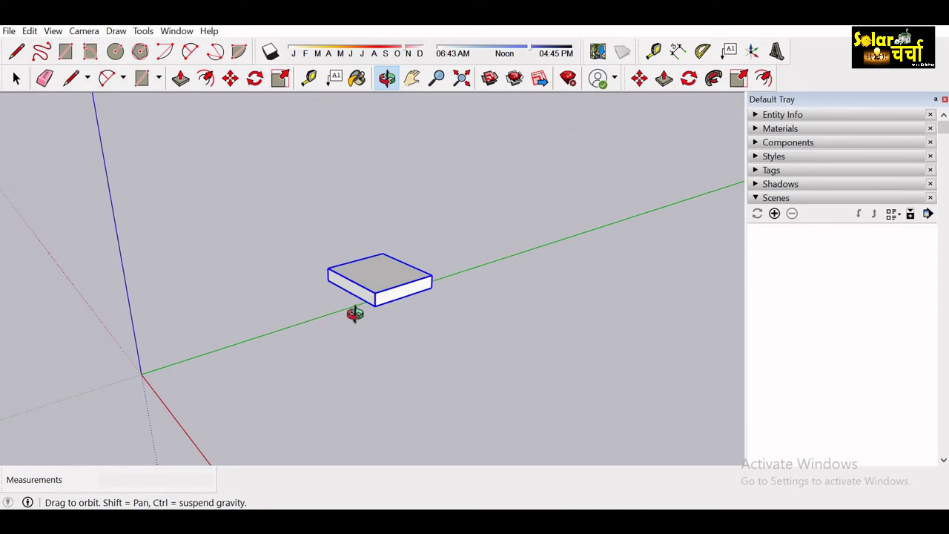
pyautogui.moveTo(355, 313)
pyautogui.mouseDown()
pyautogui.moveTo(428, 304)
pyautogui.moveTo(377, 314)
pyautogui.mouseUp()
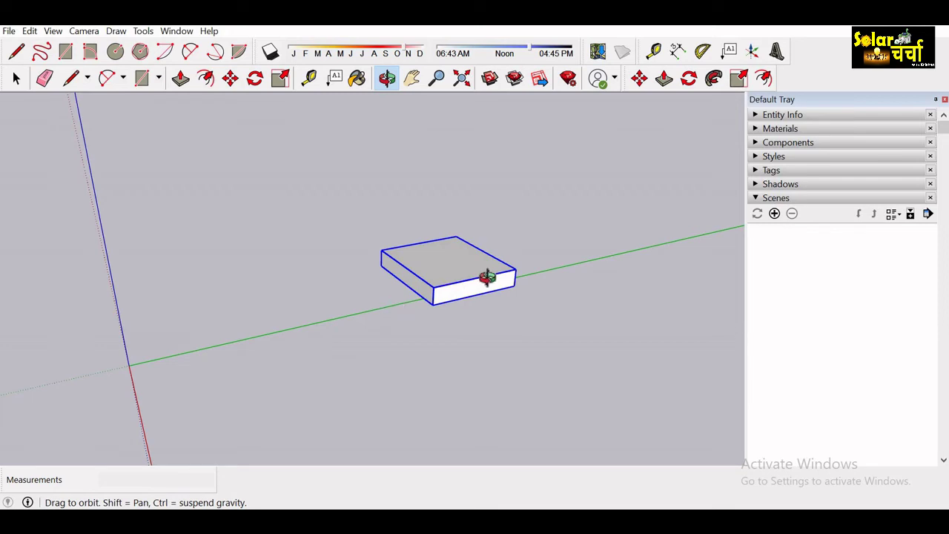
pyautogui.moveTo(487, 277); pyautogui.dragTo(423, 271)
pyautogui.moveTo(389, 332)
pyautogui.mouseDown()
pyautogui.moveTo(485, 322)
pyautogui.moveTo(450, 271)
pyautogui.moveTo(431, 267)
pyautogui.mouseUp()
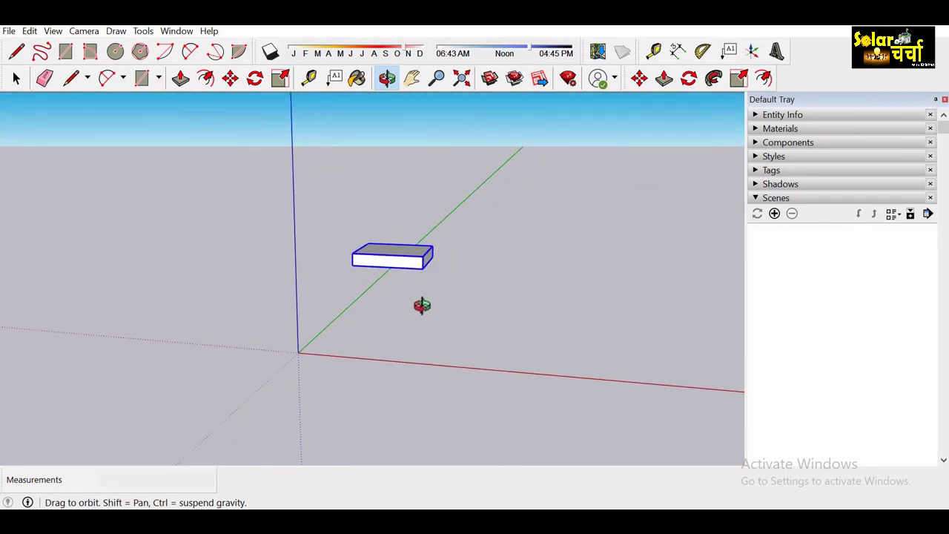
pyautogui.moveTo(422, 306)
pyautogui.mouseDown()
pyautogui.moveTo(414, 324)
pyautogui.moveTo(404, 321)
pyautogui.mouseUp()
pyautogui.press('m')
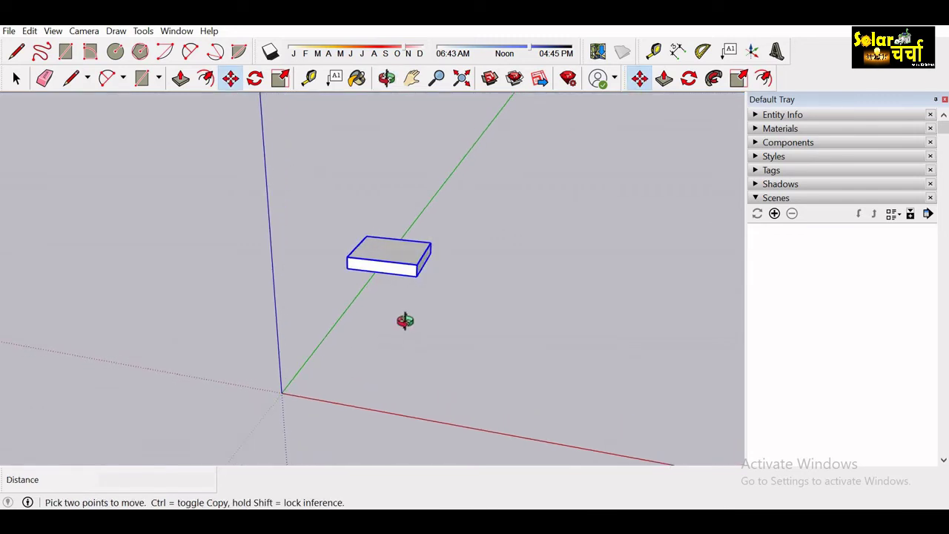
pyautogui.click(382, 263)
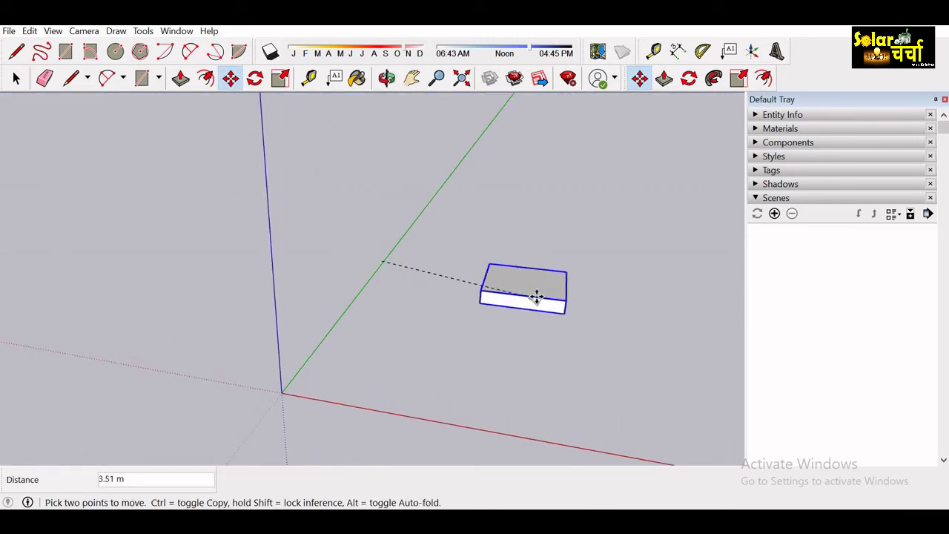
pyautogui.click(574, 278)
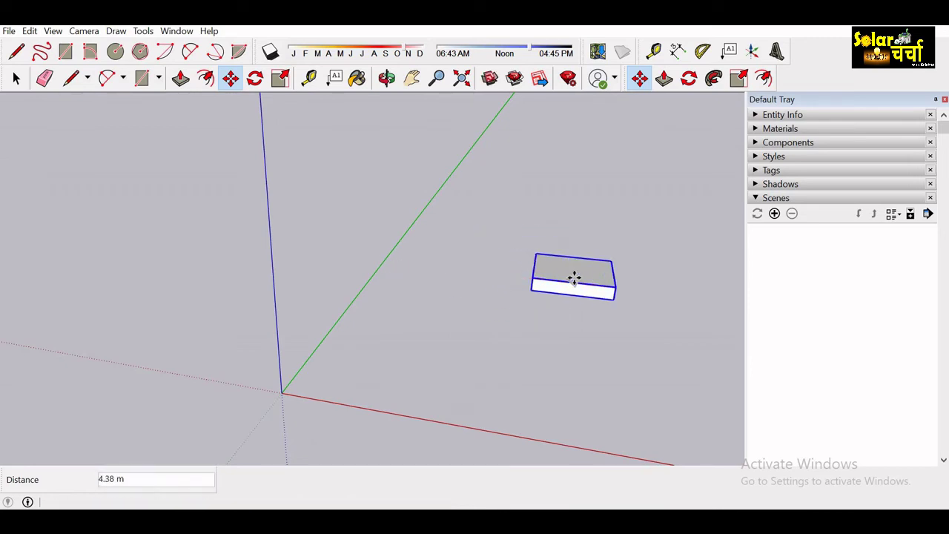
pyautogui.click(560, 282)
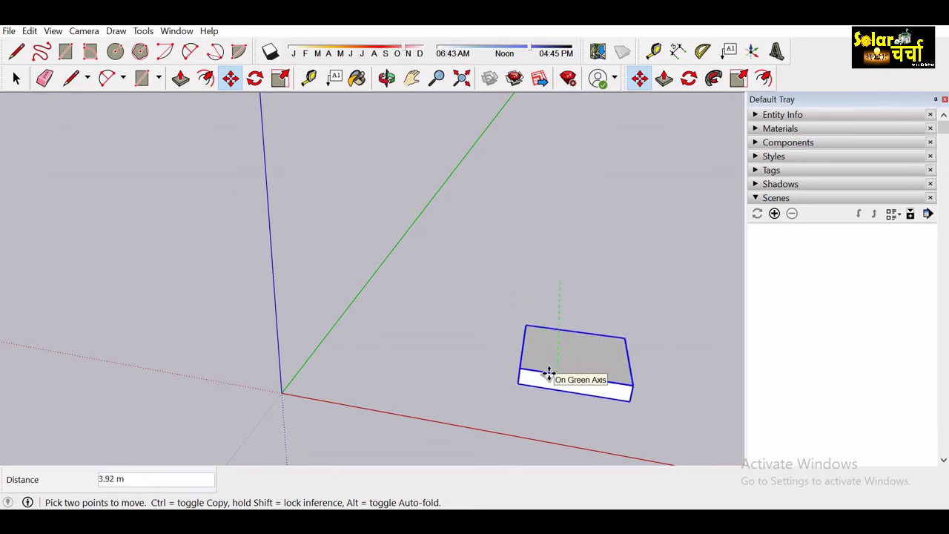
pyautogui.click(549, 375)
pyautogui.click(550, 375)
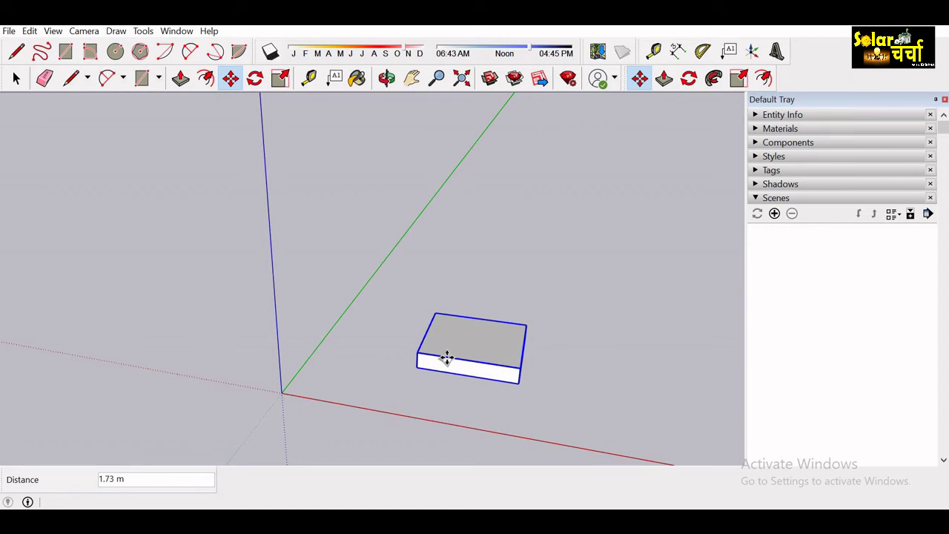
pyautogui.press('o')
pyautogui.moveTo(445, 358); pyautogui.dragTo(153, 303)
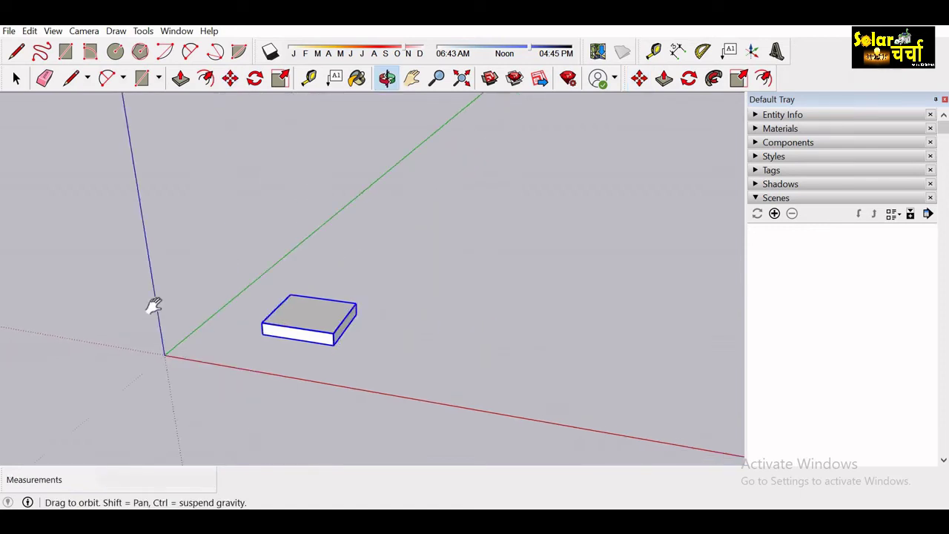
# Draw a small 0.05 m square beside the grouped box
pyautogui.press('r')
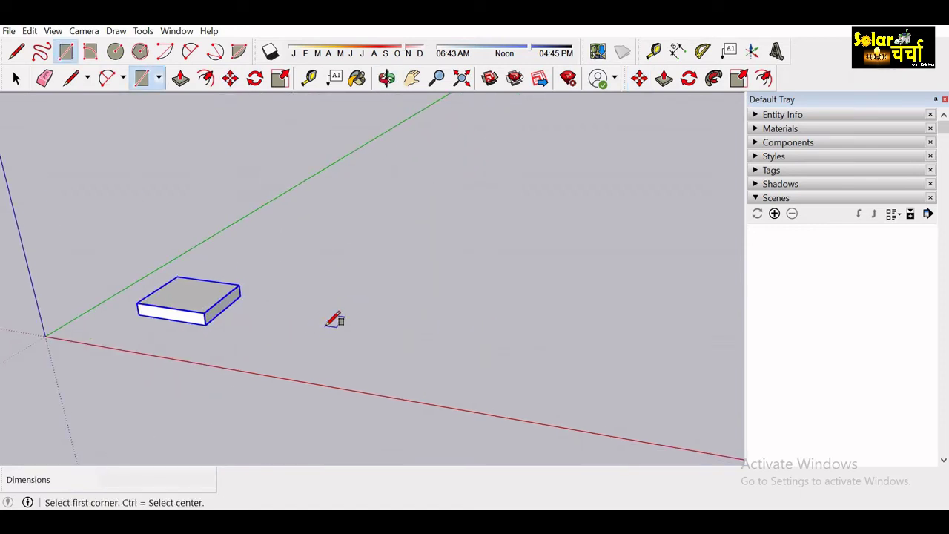
pyautogui.click(326, 326)
pyautogui.click(345, 343)
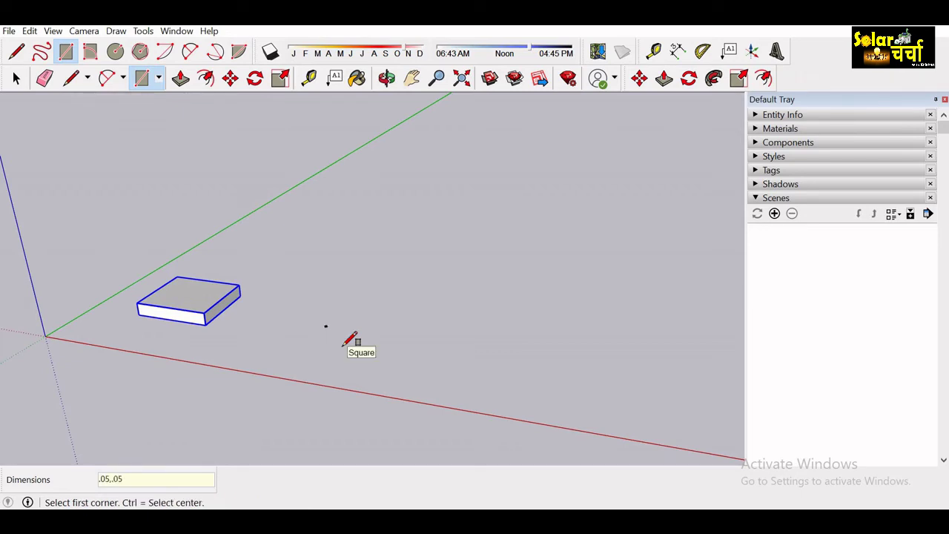
pyautogui.scroll(2, 343, 345)
pyautogui.press('ctrl')
pyautogui.scroll(-5, 289, 307)
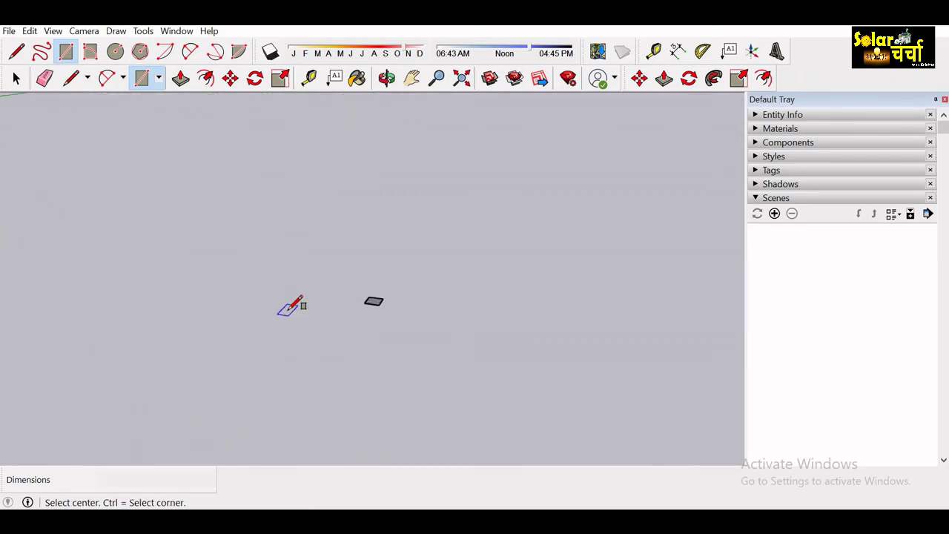
# Push/Pull the square up 1 m into a slender column
pyautogui.press('p')
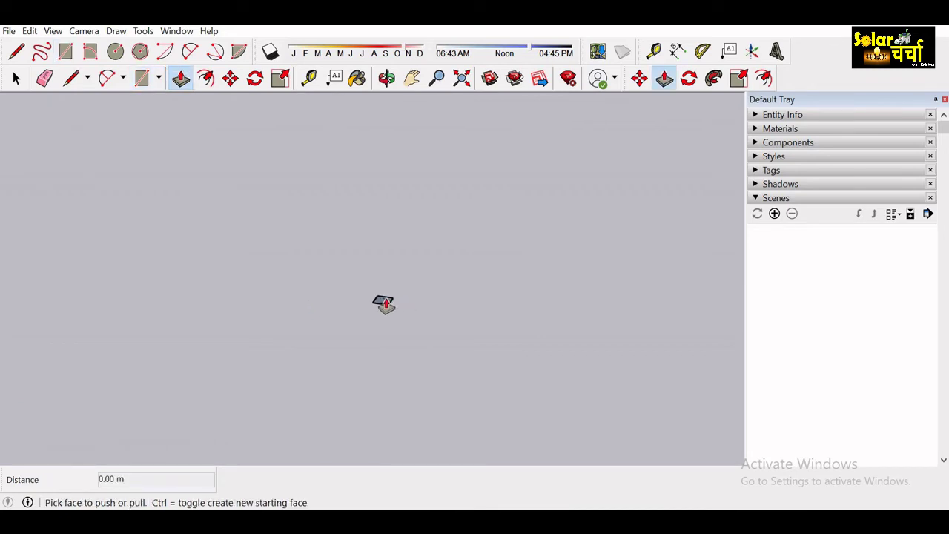
pyautogui.click(383, 301)
pyautogui.click(388, 218)
pyautogui.write('1')
pyautogui.press('Return')
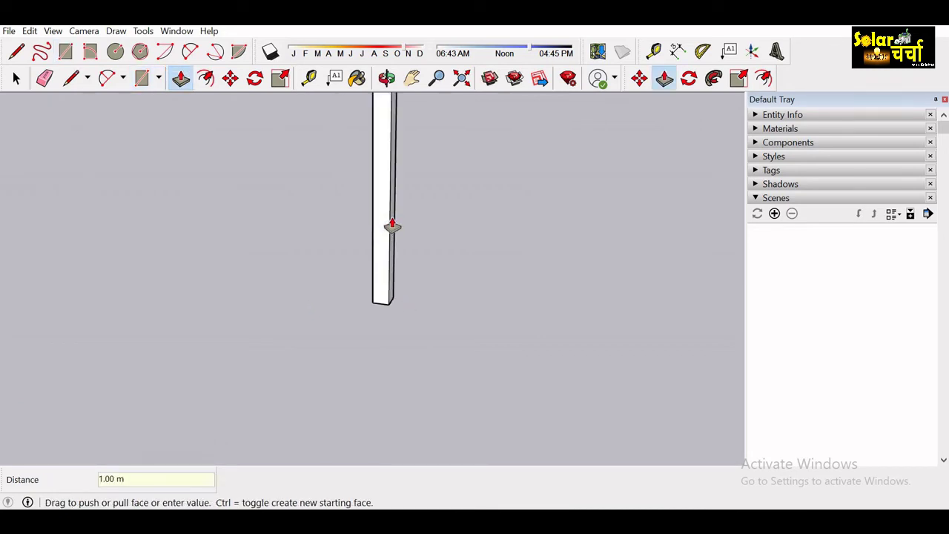
pyautogui.moveTo(392, 225)
pyautogui.mouseDown(button='middle')
pyautogui.moveTo(271, 324)
pyautogui.moveTo(294, 230)
pyautogui.moveTo(281, 250)
pyautogui.moveTo(297, 254)
pyautogui.mouseUp(button='middle')
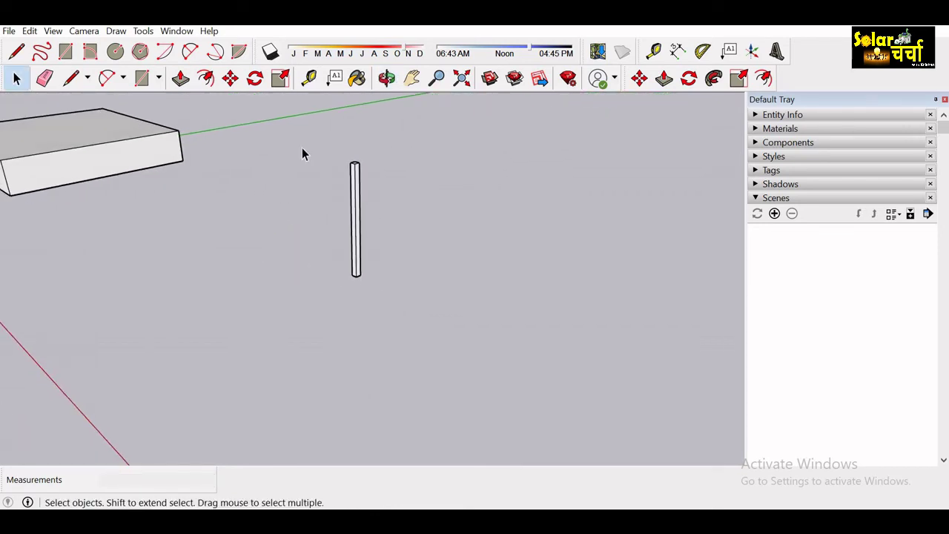
# Make the new column a group
pyautogui.click(360, 219)
pyautogui.rightClick(356, 211)
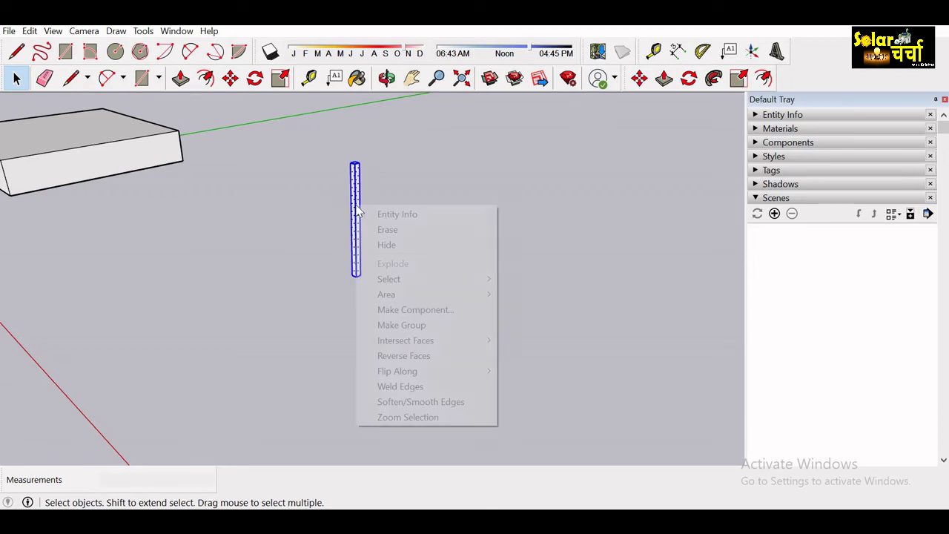
pyautogui.click(410, 327)
# Draw a long thin rectangle on the ground, entering 5 as its typed dimension
pyautogui.press('r')
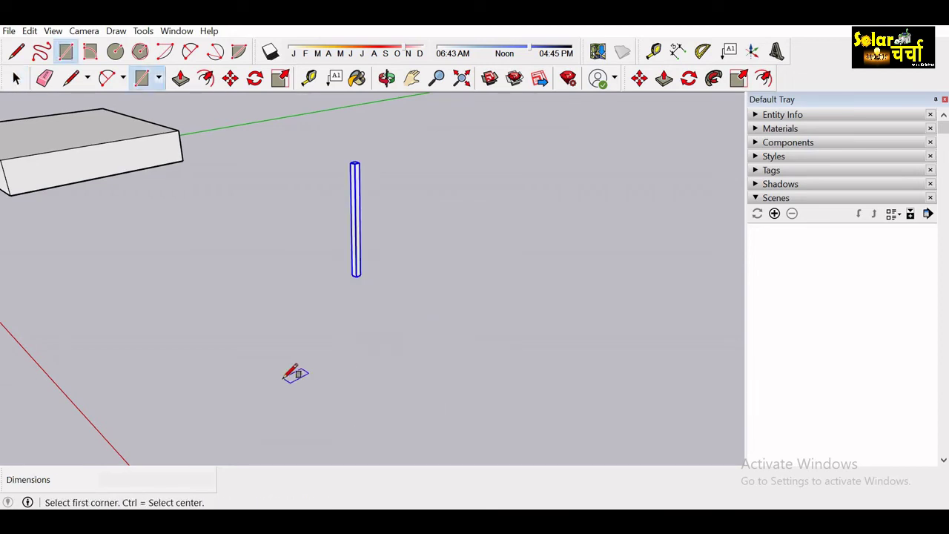
pyautogui.click(283, 378)
pyautogui.click(424, 326)
pyautogui.write(',05,1.')
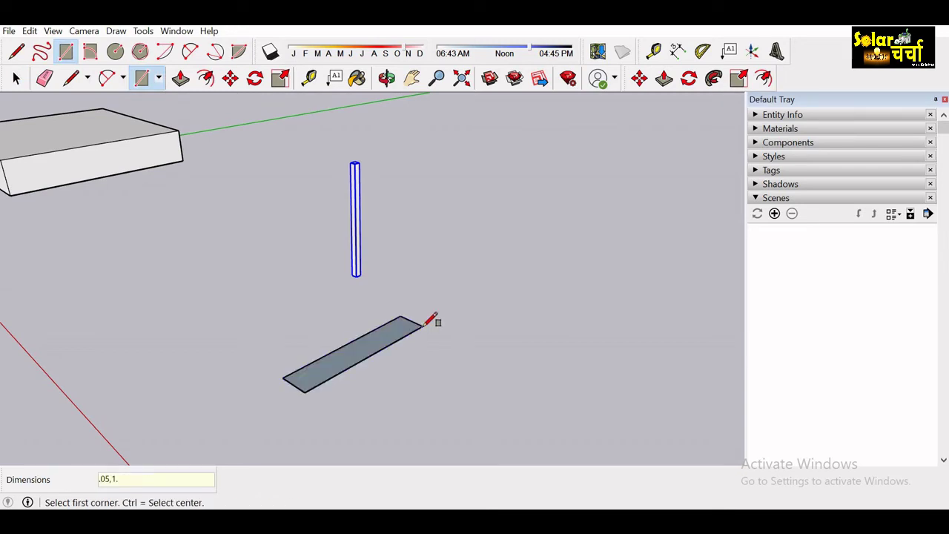
pyautogui.write('5')
pyautogui.press('Return')
# Extrude the strip 0.05 m into a flat bar and select the whole bar
pyautogui.press('p')
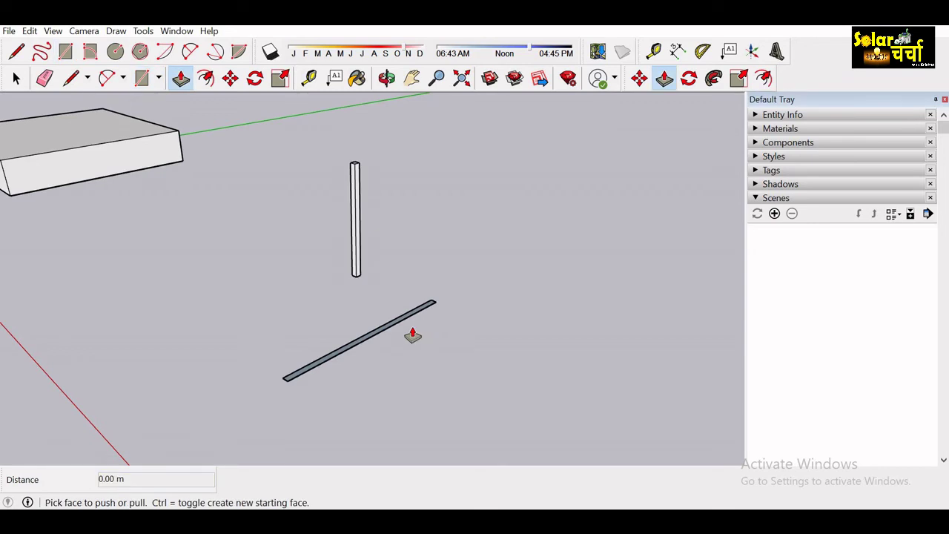
pyautogui.click(399, 327)
pyautogui.click(398, 317)
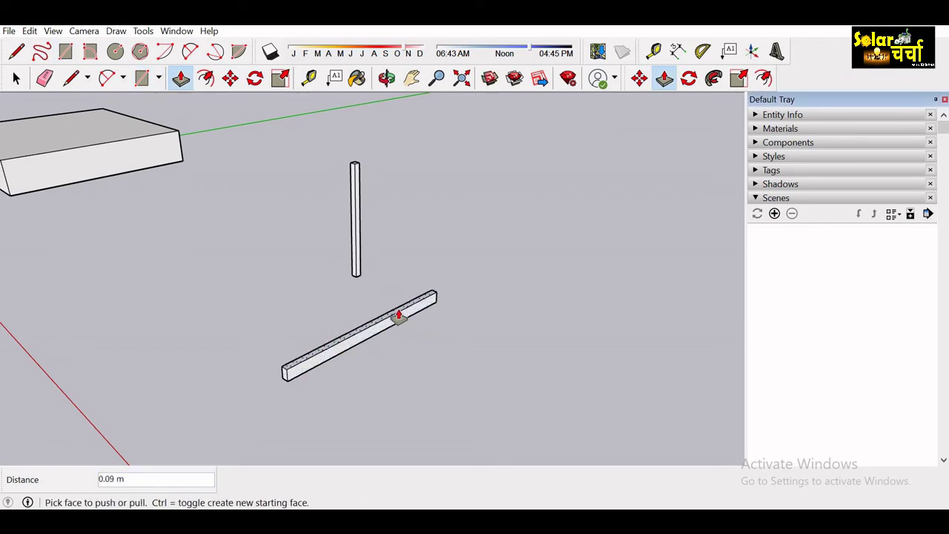
pyautogui.write('.05')
pyautogui.press('Return')
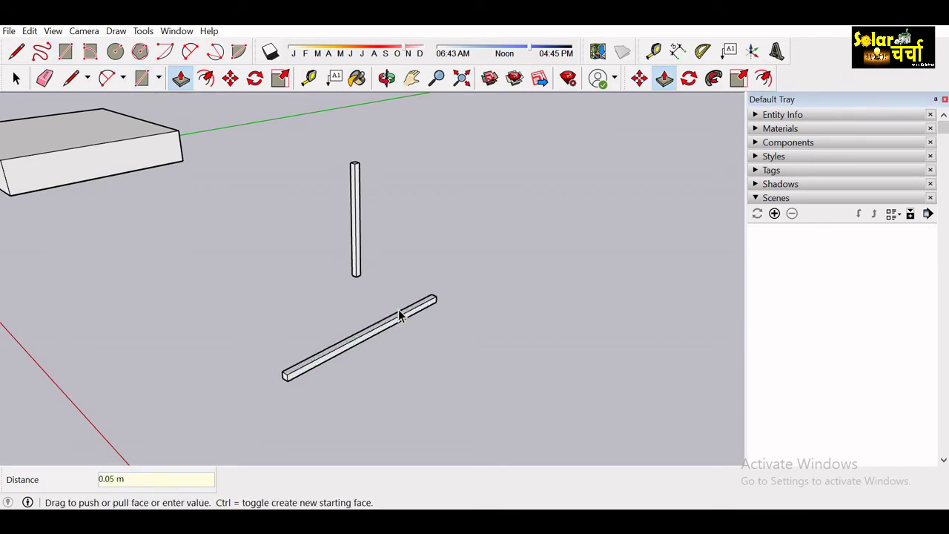
pyautogui.press('space')
pyautogui.tripleClick(398, 324)
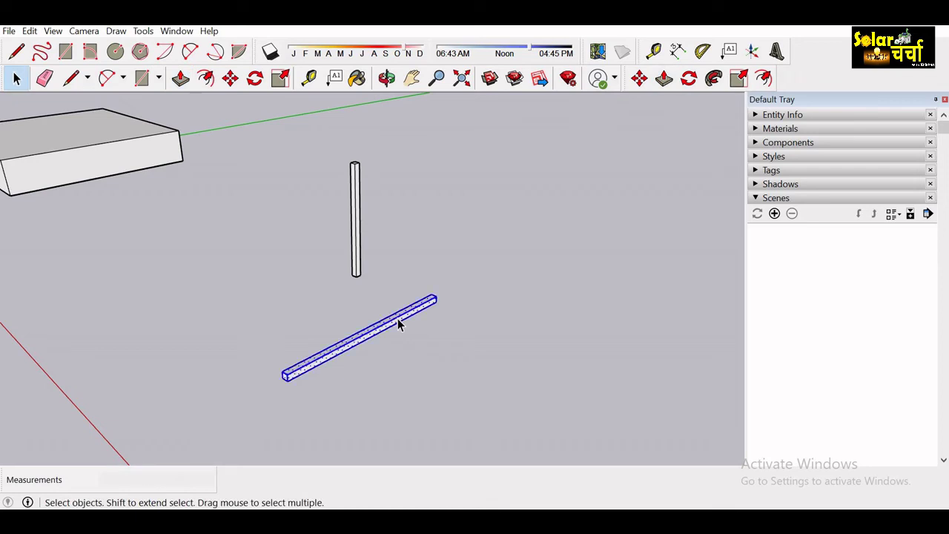
pyautogui.rightClick(398, 321)
# Group the bar and move it over to the base of the column
pyautogui.click(481, 218)
pyautogui.press('m')
pyautogui.press('o')
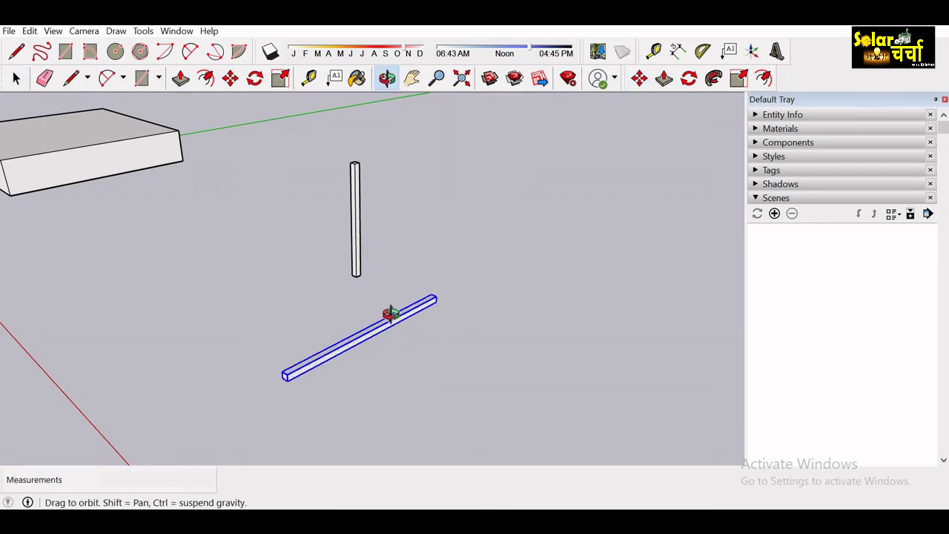
pyautogui.moveTo(349, 330)
pyautogui.mouseDown()
pyautogui.moveTo(650, 311)
pyautogui.moveTo(568, 345)
pyautogui.moveTo(278, 366)
pyautogui.mouseUp()
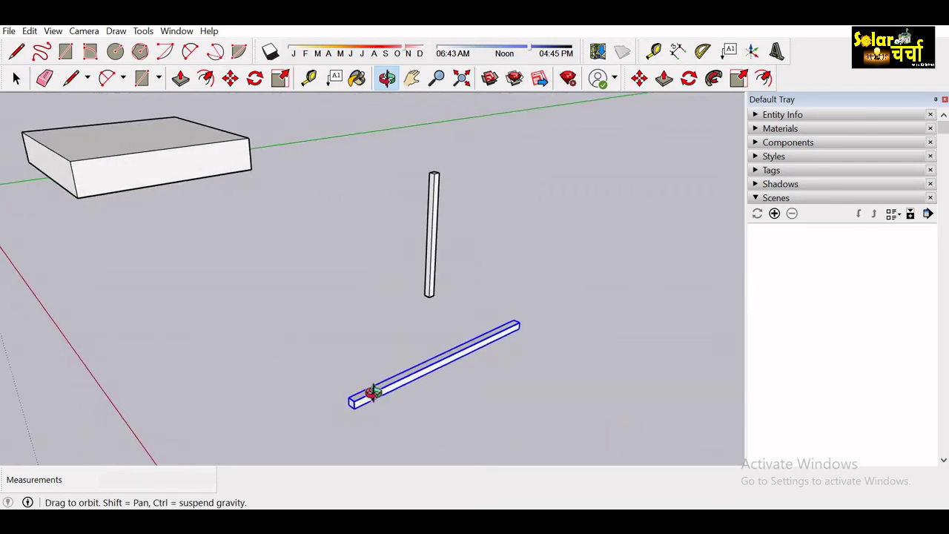
pyautogui.press('m')
pyautogui.click(420, 370)
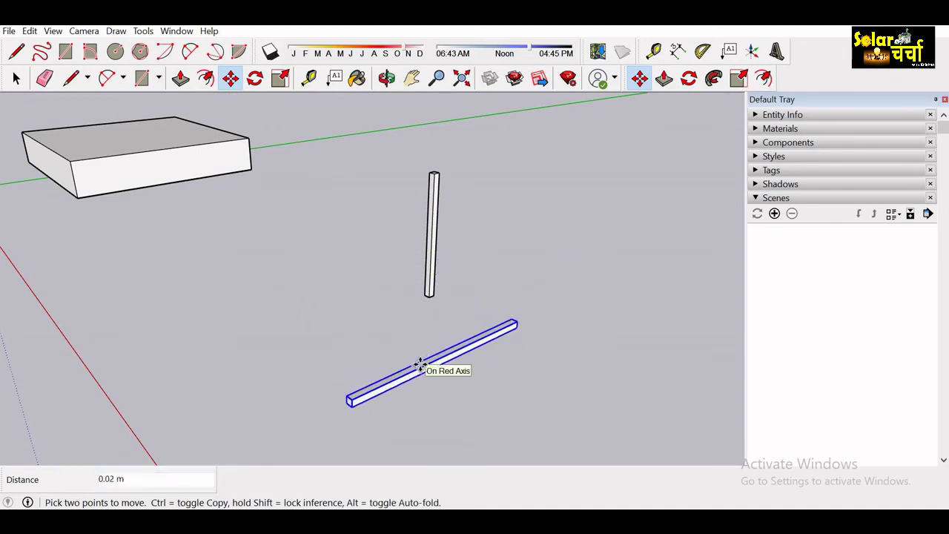
pyautogui.click(421, 366)
pyautogui.click(424, 370)
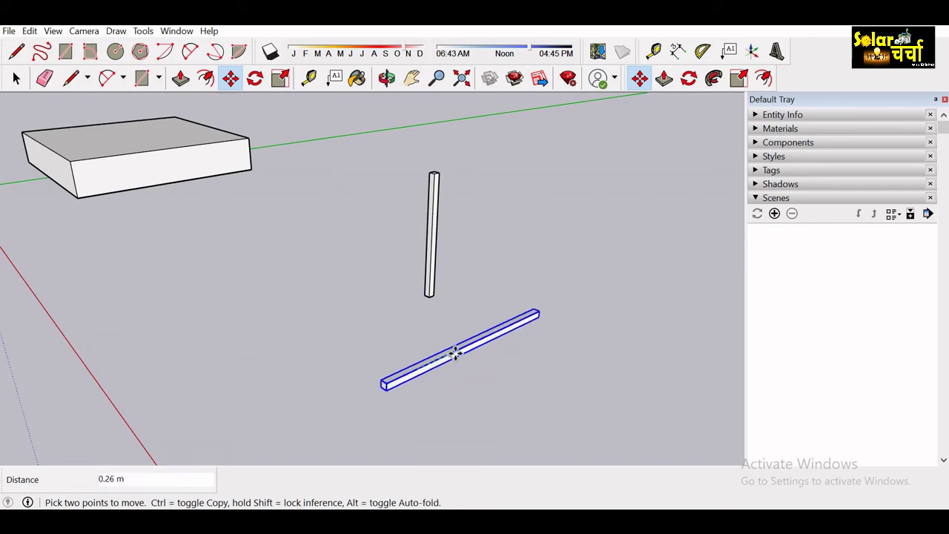
pyautogui.click(505, 331)
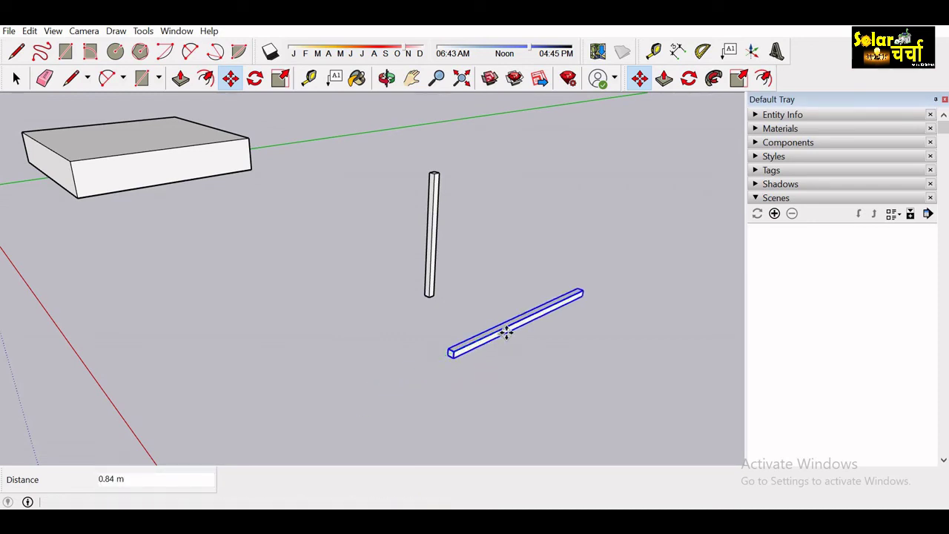
pyautogui.click(503, 327)
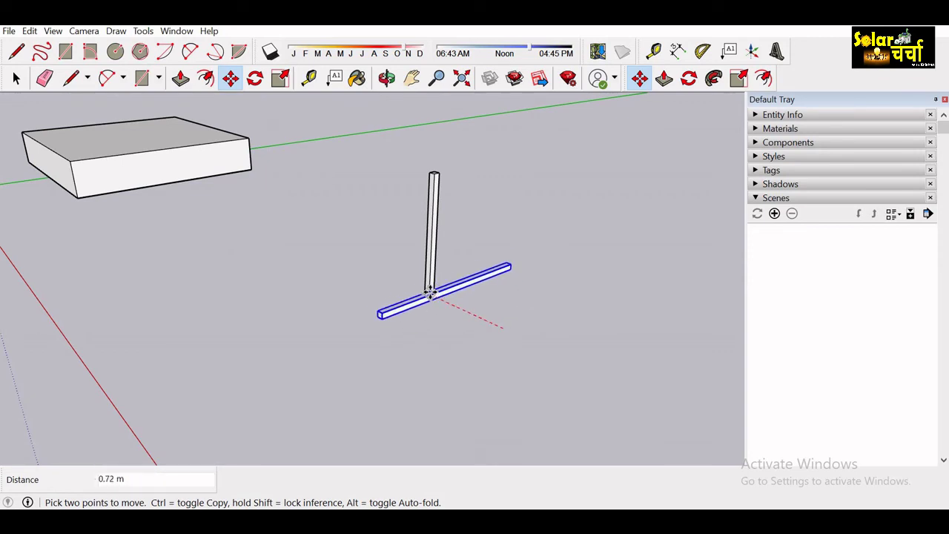
pyautogui.click(429, 291)
# Line the bar up with the column and raise it onto the column's top
pyautogui.scroll(5, 432, 294)
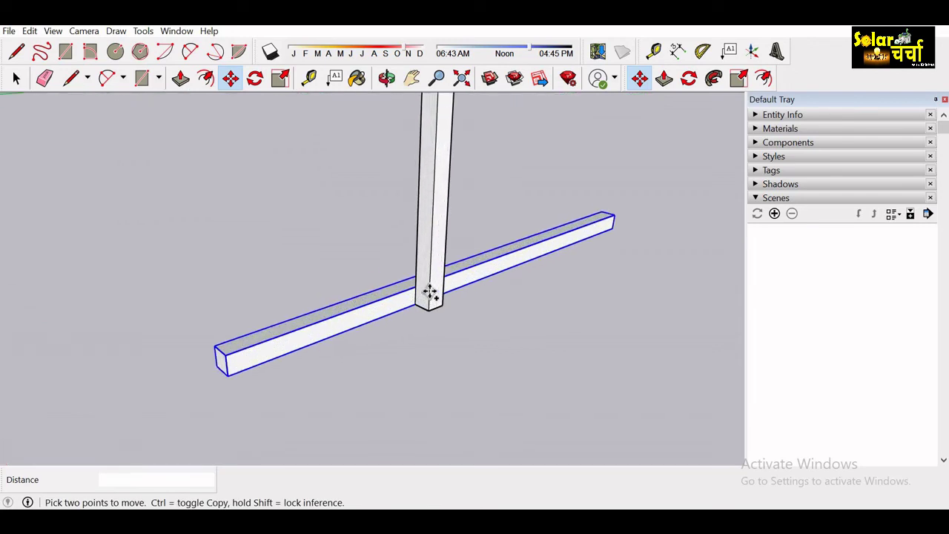
pyautogui.press('space')
pyautogui.press('m')
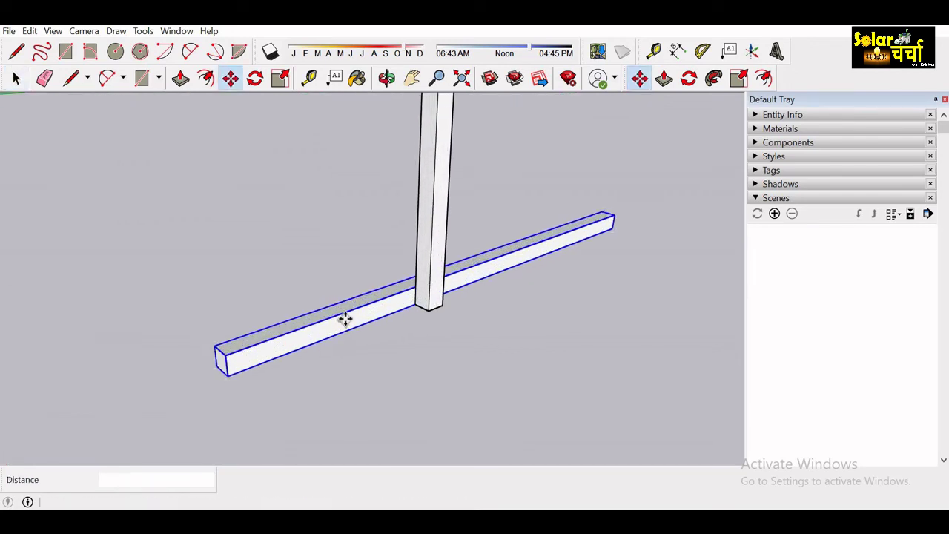
pyautogui.click(370, 311)
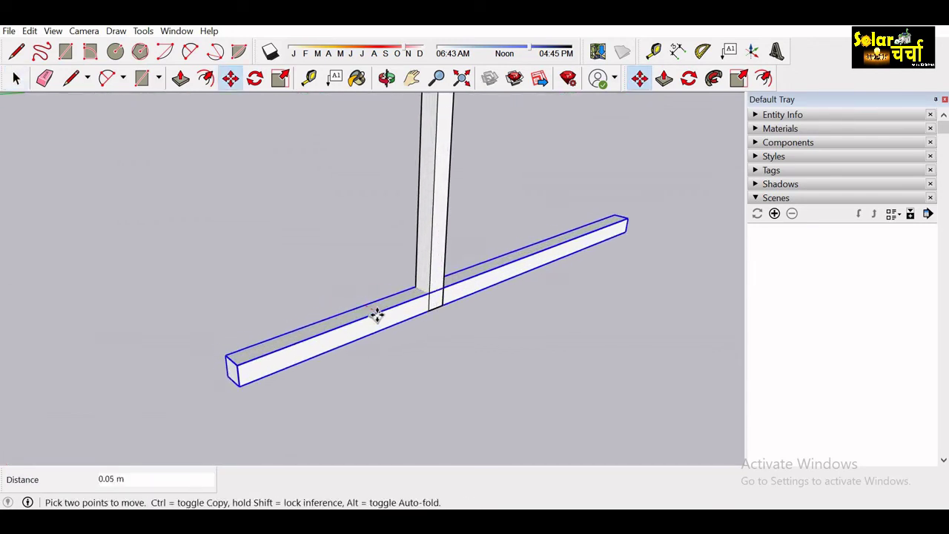
pyautogui.click(377, 315)
pyautogui.scroll(-2, 379, 316)
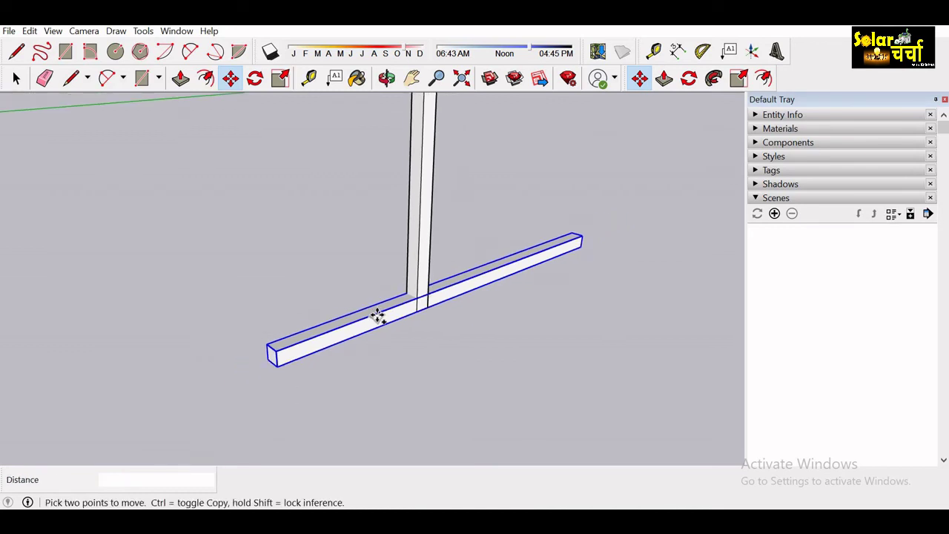
pyautogui.moveTo(375, 314); pyautogui.dragTo(373, 312, button='middle')
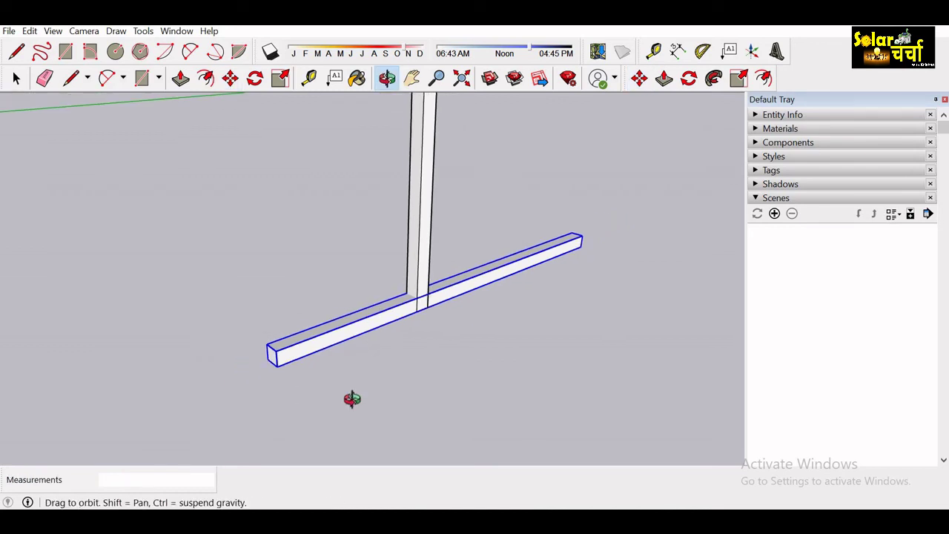
pyautogui.moveTo(353, 399); pyautogui.dragTo(286, 418, button='middle')
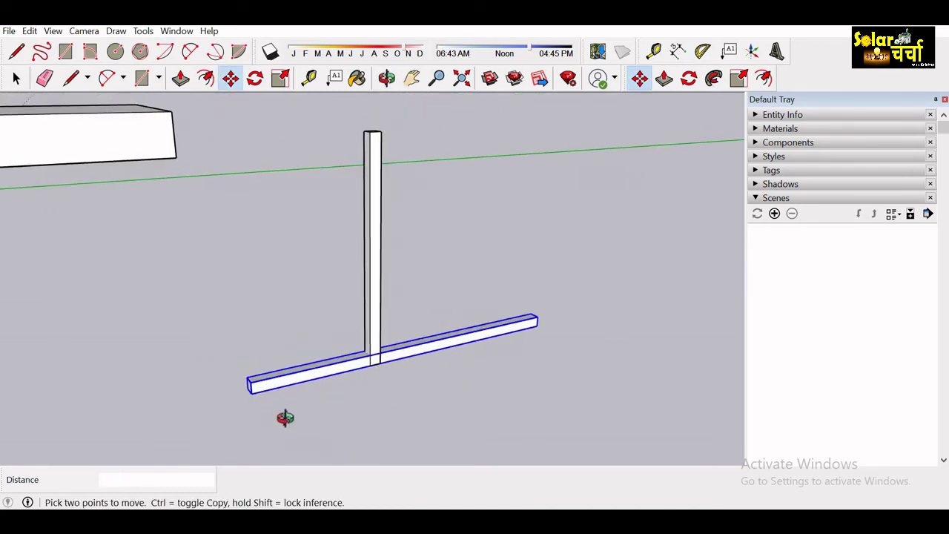
pyautogui.press('space')
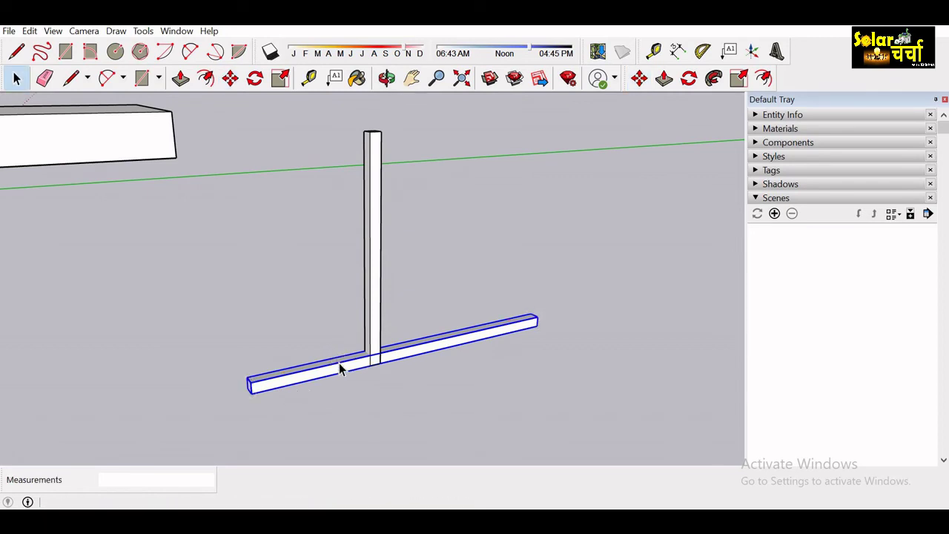
pyautogui.press('m')
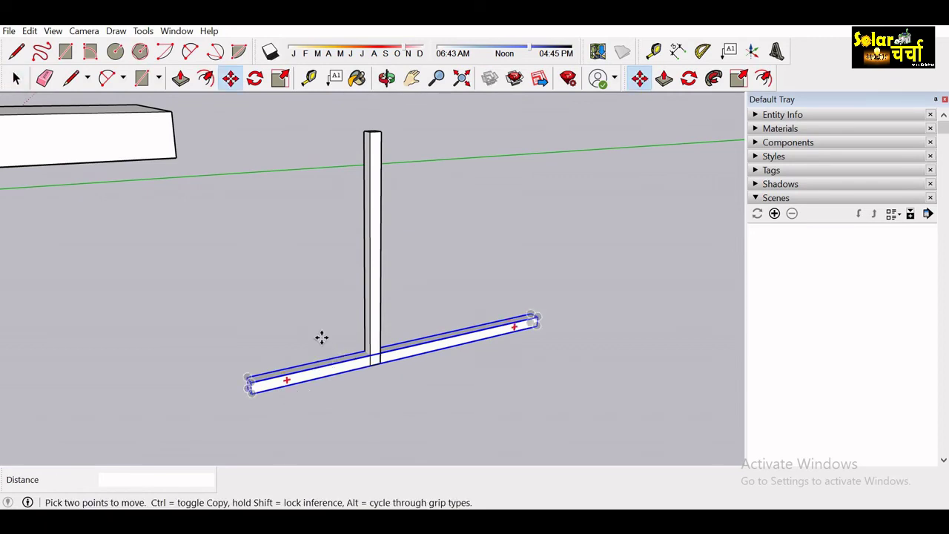
pyautogui.click(321, 338)
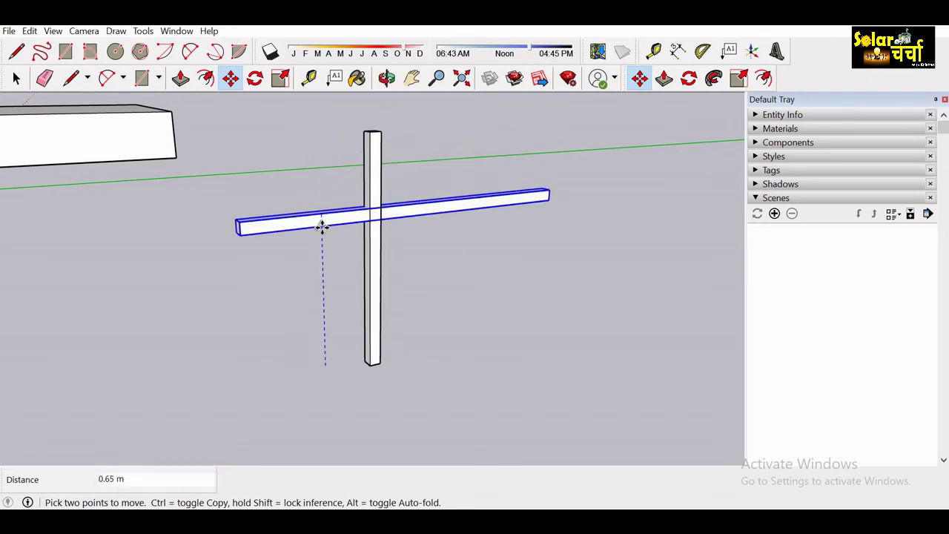
pyautogui.click(322, 274)
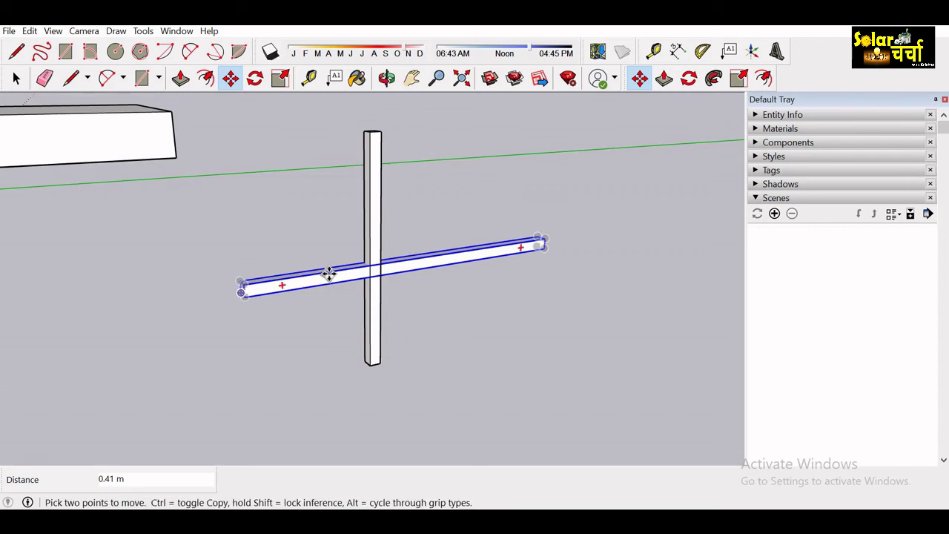
pyautogui.click(329, 274)
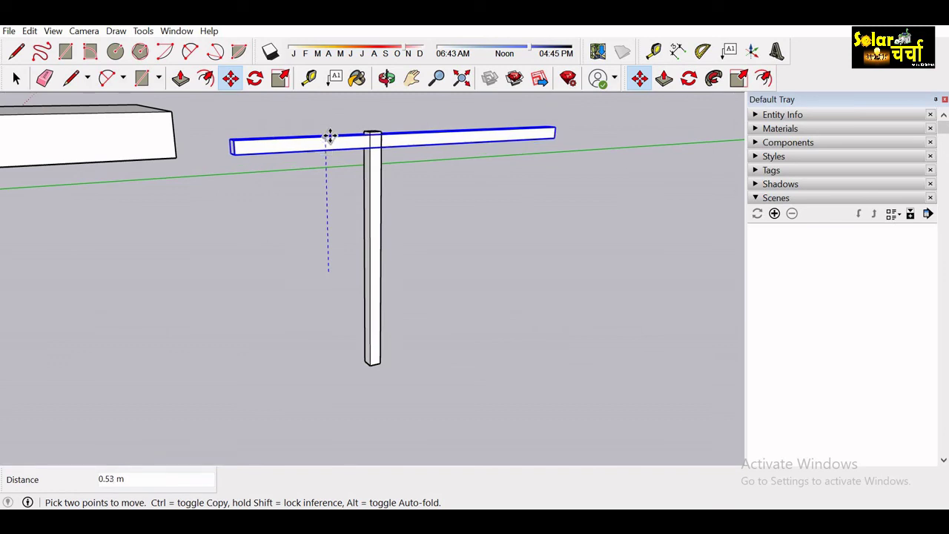
pyautogui.click(330, 135)
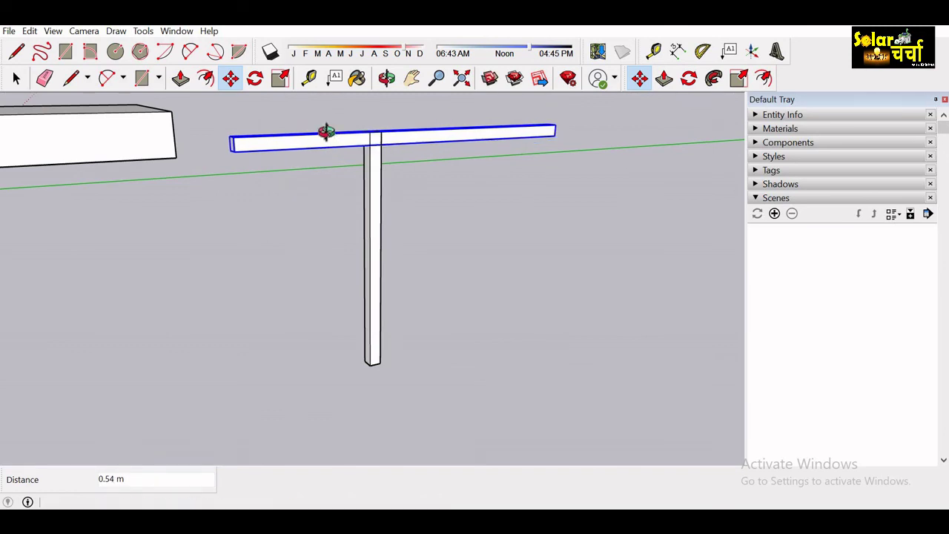
pyautogui.moveTo(326, 132)
pyautogui.mouseDown(button='middle')
pyautogui.moveTo(371, 256)
pyautogui.moveTo(299, 270)
pyautogui.moveTo(443, 289)
pyautogui.mouseUp(button='middle')
# Reposition the crossbar so it sits on top of the post
pyautogui.moveTo(174, 276); pyautogui.dragTo(211, 272, button='middle')
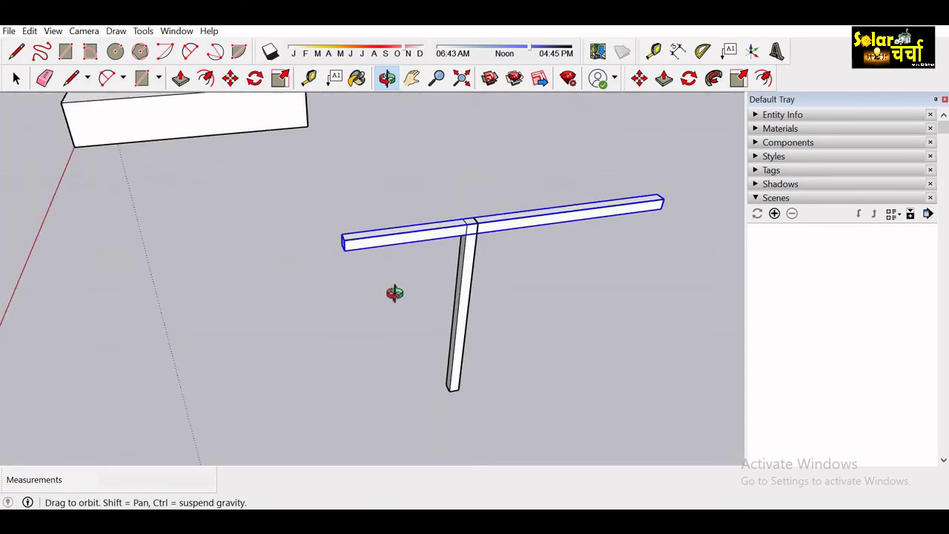
pyautogui.moveTo(395, 293); pyautogui.dragTo(287, 302, button='middle')
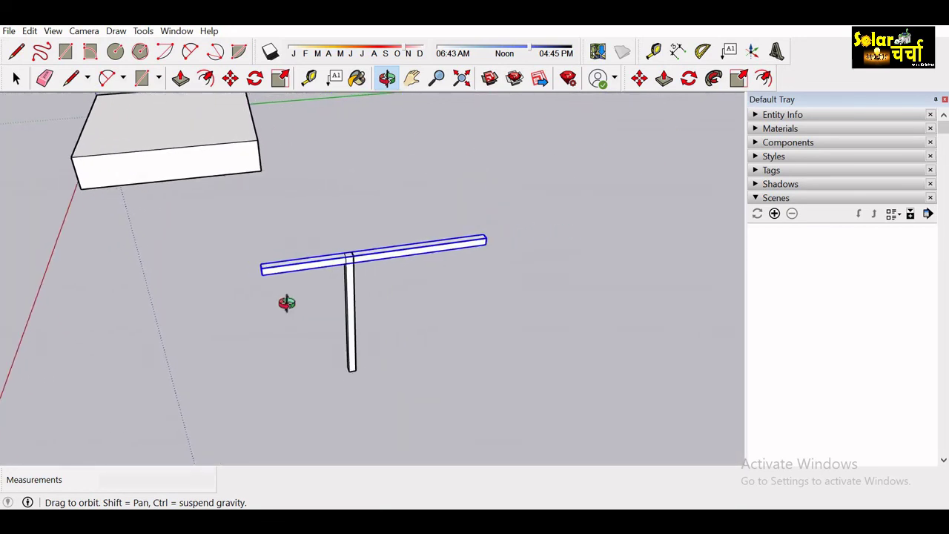
pyautogui.press('m')
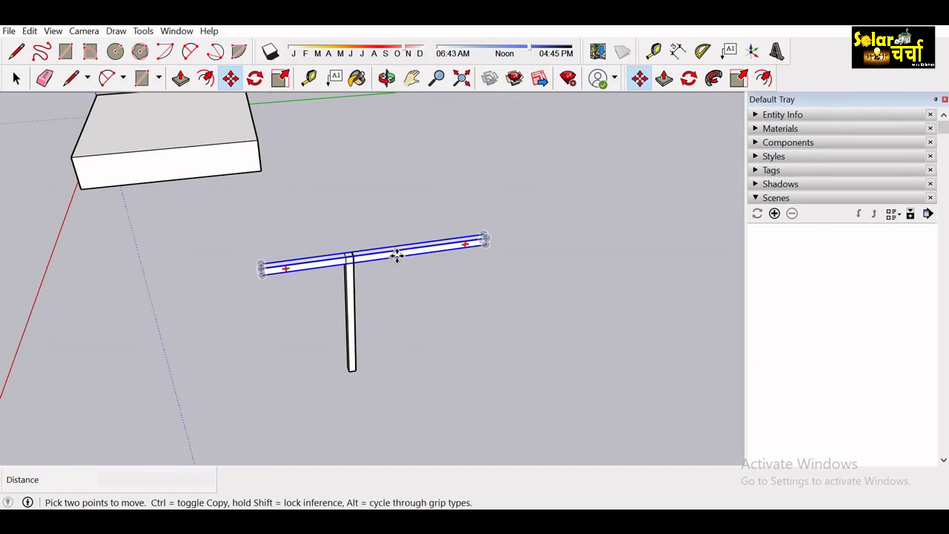
pyautogui.click(394, 256)
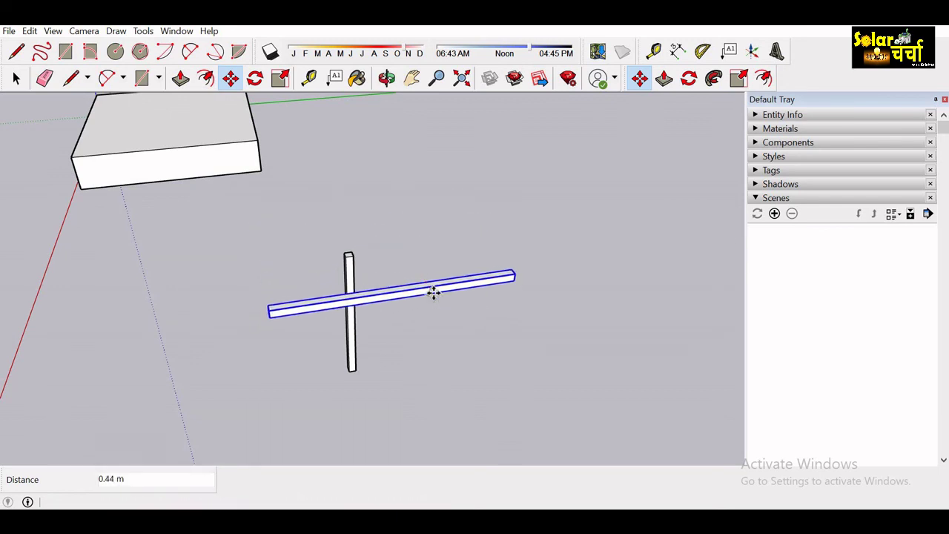
pyautogui.click(414, 293)
pyautogui.scroll(2, 392, 289)
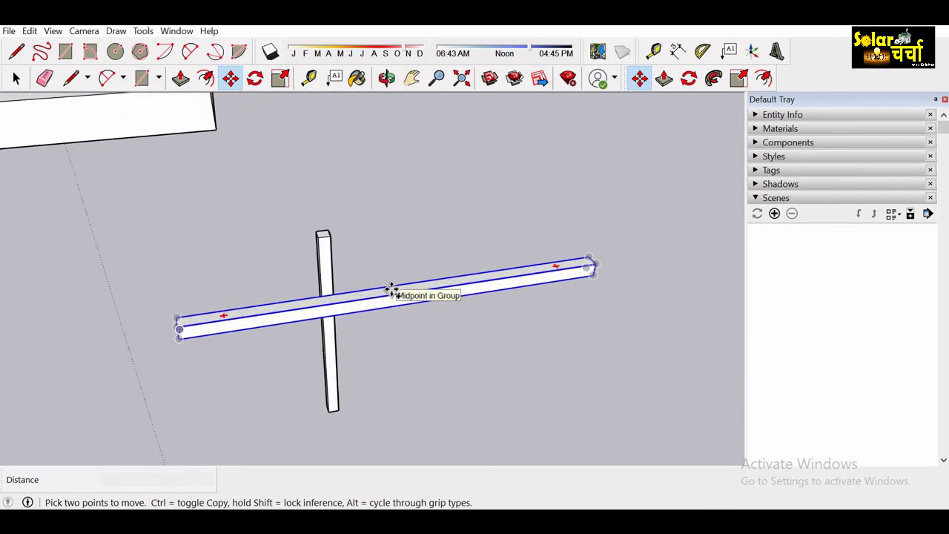
pyautogui.press('ctrl')
pyautogui.click(381, 279)
pyautogui.scroll(-1, 378, 282)
pyautogui.press('Escape')
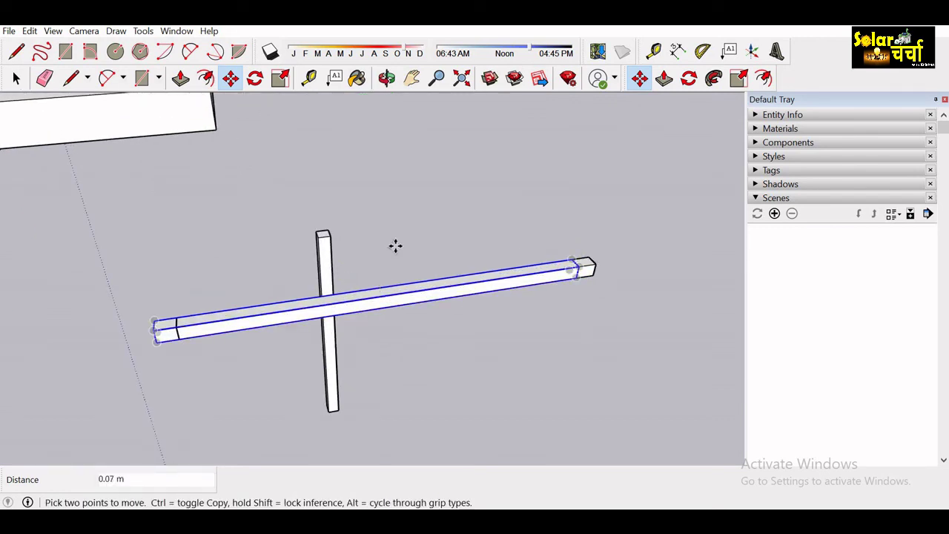
pyautogui.click(433, 290)
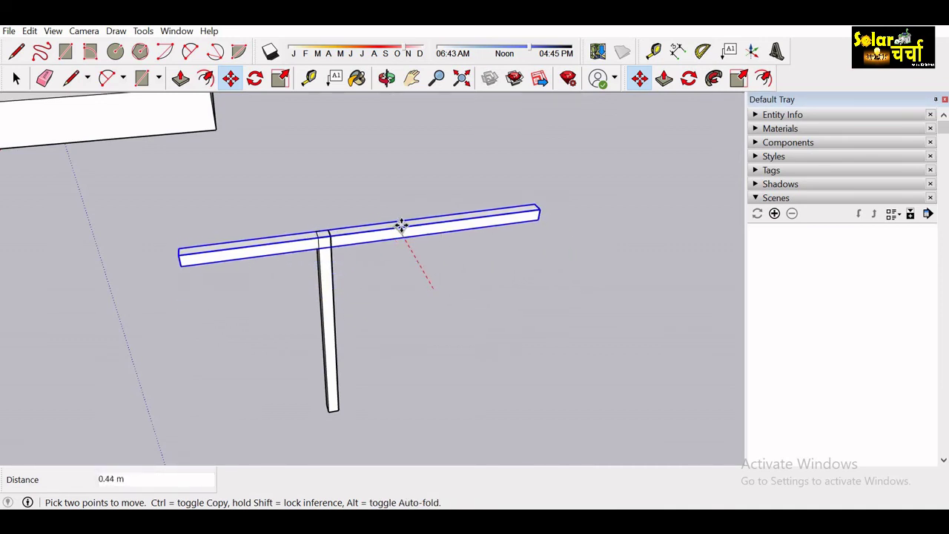
pyautogui.click(401, 225)
# Move the crossbar by its midpoint down so it crosses the post partway down
pyautogui.press('o')
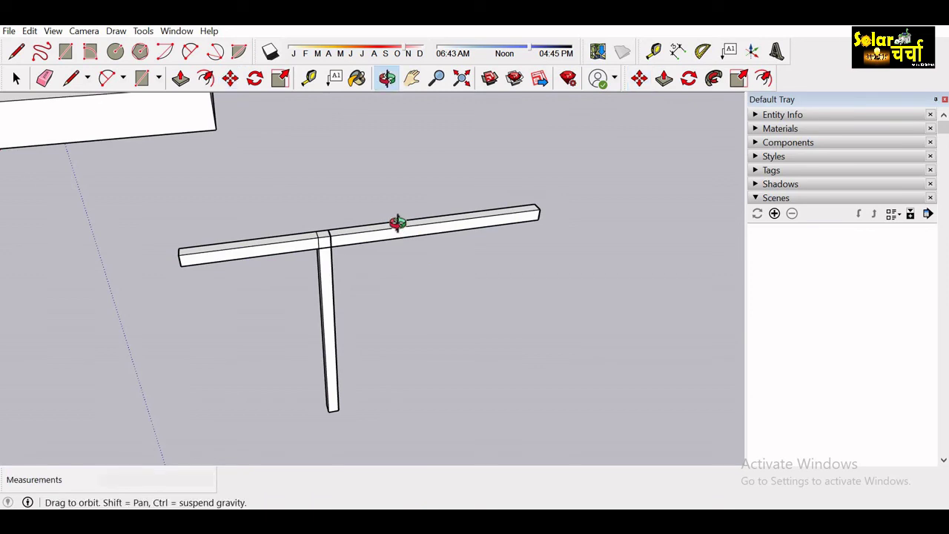
pyautogui.moveTo(353, 253); pyautogui.dragTo(510, 235)
pyautogui.scroll(-3, 517, 240)
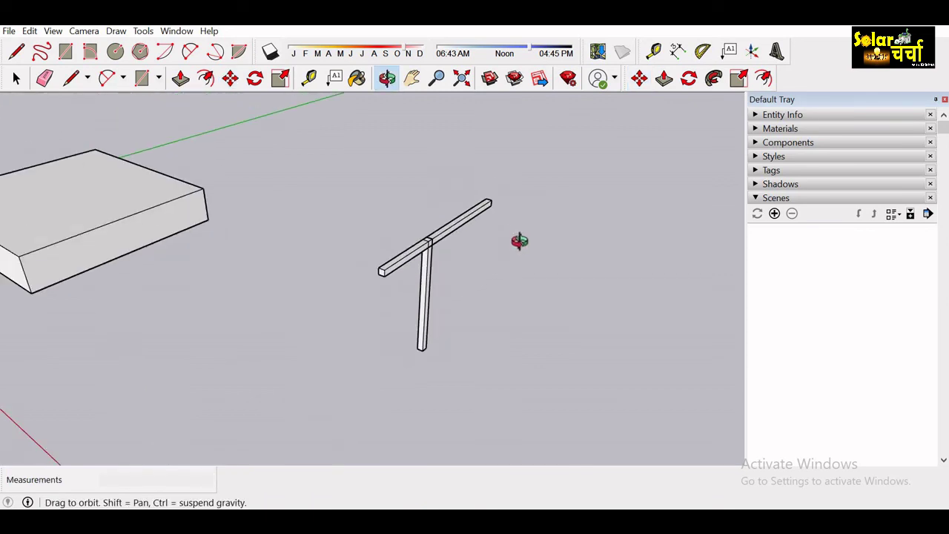
pyautogui.scroll(1, 519, 241)
pyautogui.press('m')
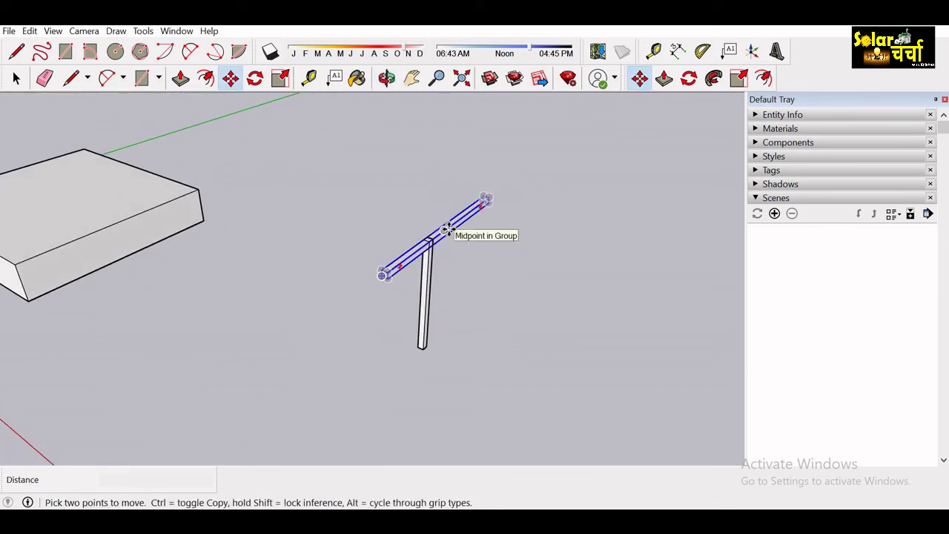
pyautogui.click(448, 230)
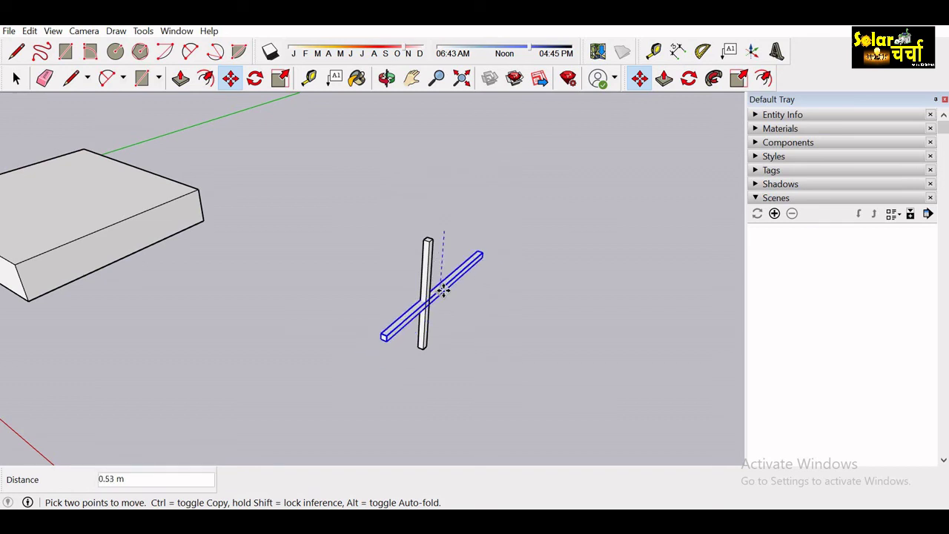
pyautogui.click(443, 290)
pyautogui.moveTo(444, 291)
pyautogui.mouseDown(button='middle')
pyautogui.moveTo(434, 290)
pyautogui.moveTo(564, 310)
pyautogui.moveTo(449, 350)
pyautogui.moveTo(366, 325)
pyautogui.moveTo(589, 343)
pyautogui.moveTo(342, 361)
pyautogui.moveTo(206, 255)
pyautogui.moveTo(537, 362)
pyautogui.moveTo(283, 279)
pyautogui.mouseUp(button='middle')
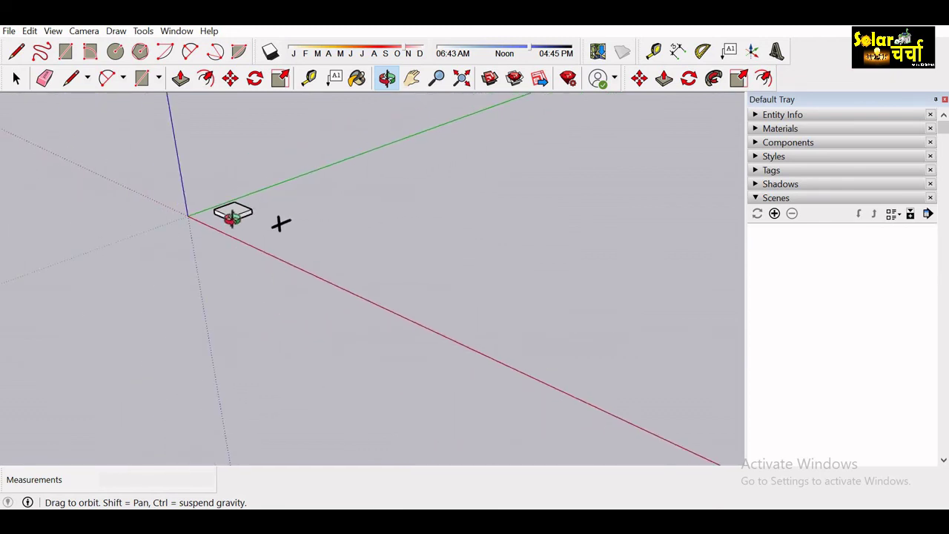
# Window-select the box and crossed sticks together and delete them
pyautogui.scroll(3, 230, 218)
pyautogui.moveTo(230, 218); pyautogui.dragTo(356, 322)
pyautogui.scroll(2, 352, 316)
pyautogui.press('space')
pyautogui.moveTo(61, 225); pyautogui.dragTo(405, 365)
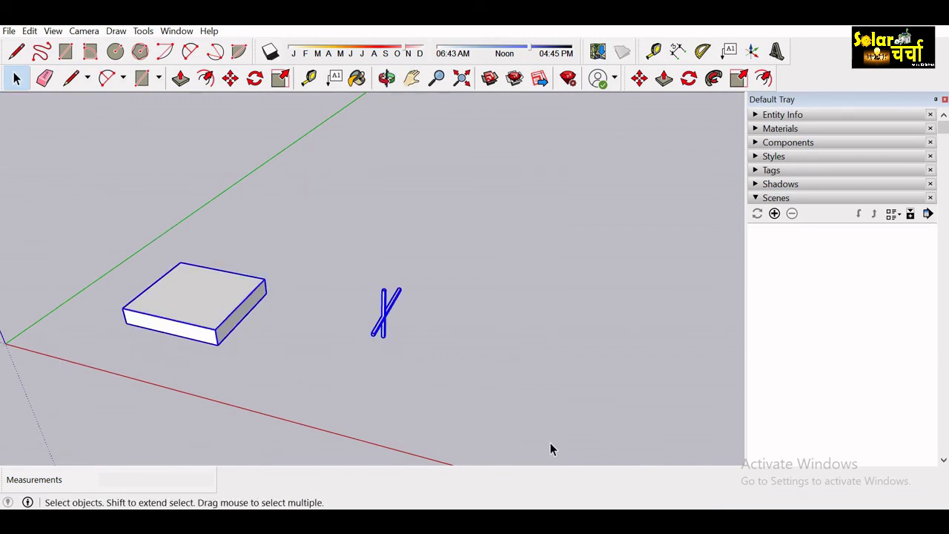
pyautogui.press('Delete')
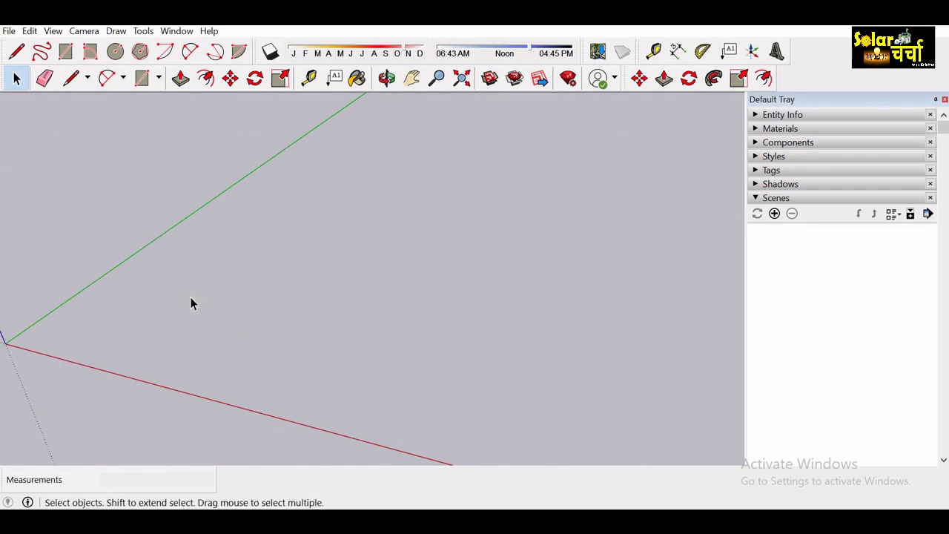
# Orbit the emptied model and cycle through the Push/Pull, Move, Select, Scale and Offset shortcuts
pyautogui.press('o')
pyautogui.moveTo(437, 334); pyautogui.dragTo(379, 265)
pyautogui.moveTo(468, 284)
pyautogui.mouseDown()
pyautogui.moveTo(485, 290)
pyautogui.moveTo(277, 104)
pyautogui.mouseUp()
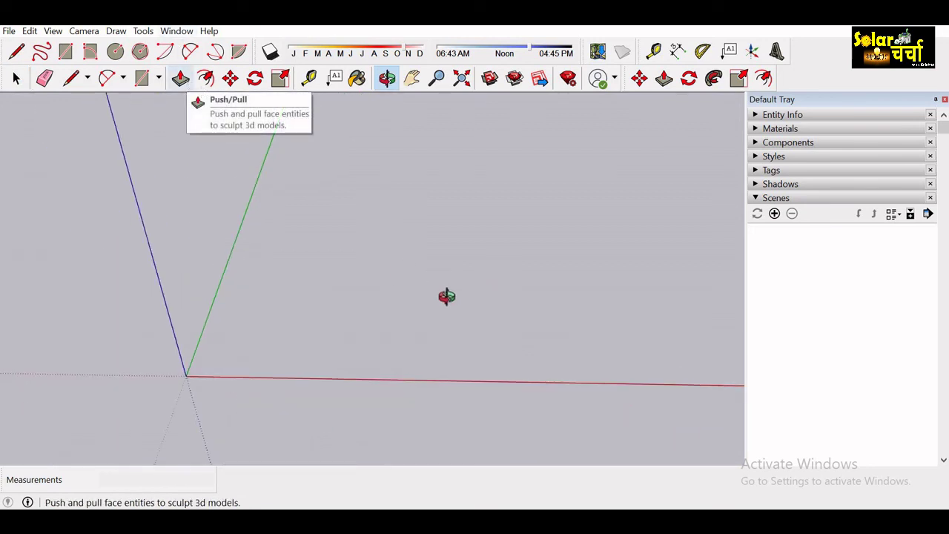
pyautogui.press('p')
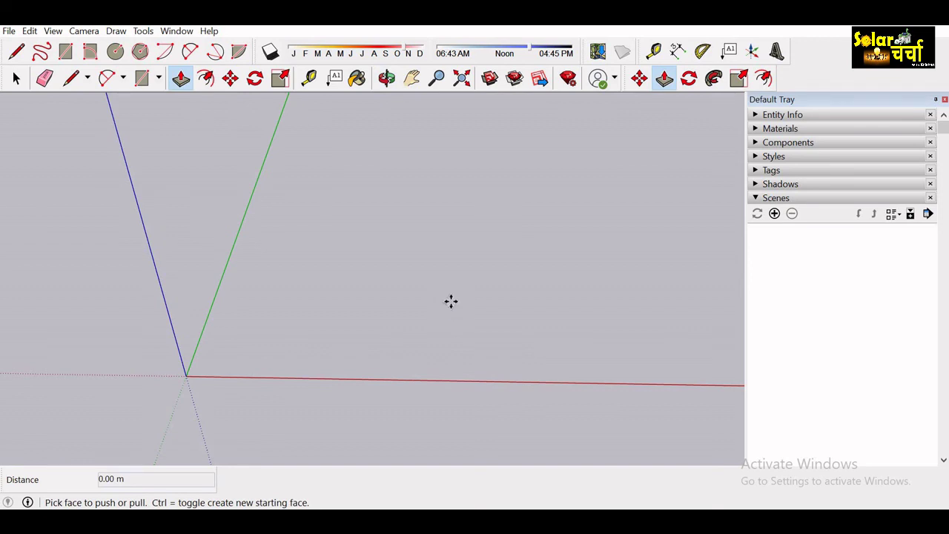
pyautogui.press('m')
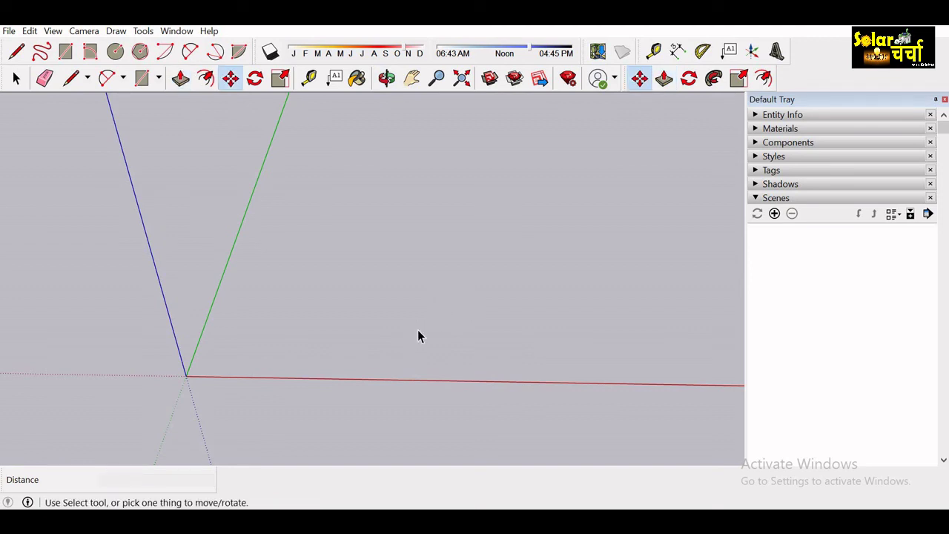
pyautogui.press('space')
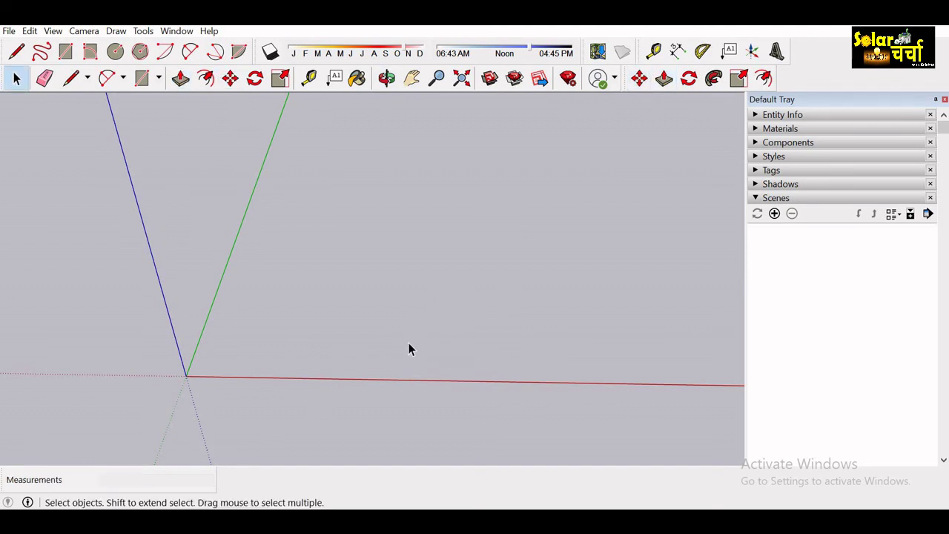
pyautogui.press('s')
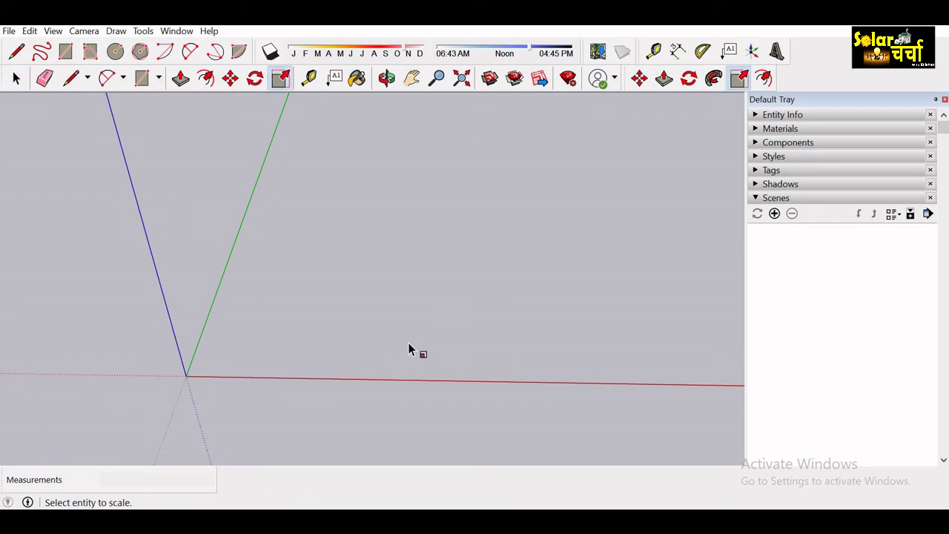
pyautogui.press('f')
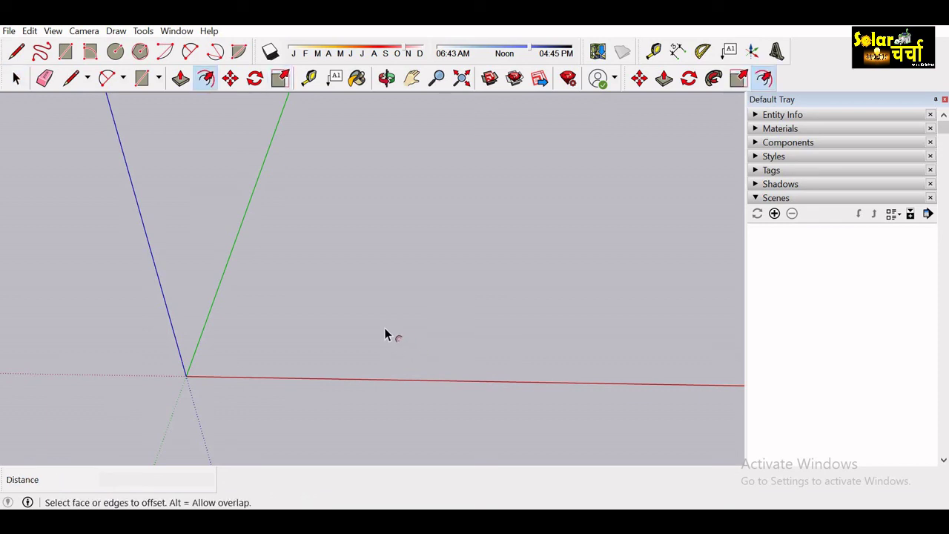
# Orbit and zoom around the two brick houses to frame their roofs, stair rooms and tanks together
pyautogui.press('t')
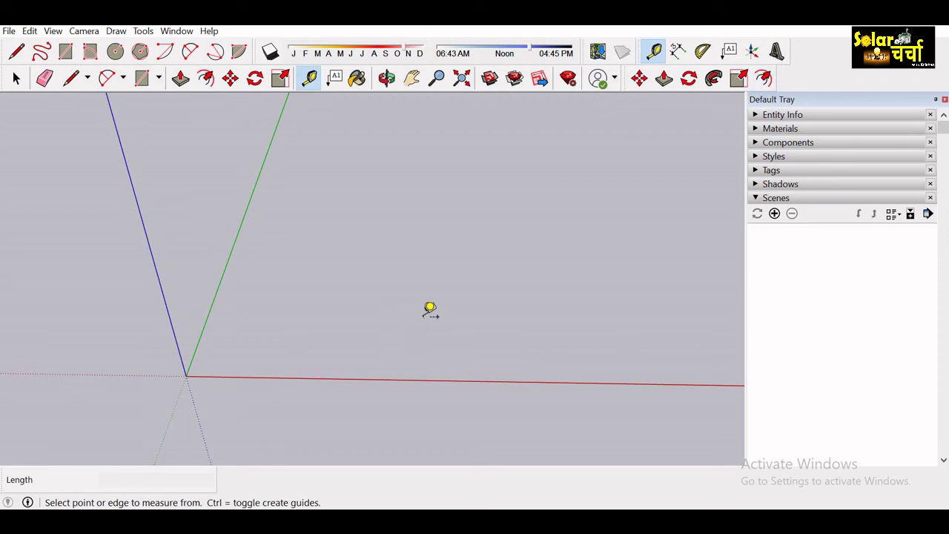
pyautogui.press('o')
pyautogui.moveTo(421, 315)
pyautogui.mouseDown()
pyautogui.moveTo(356, 301)
pyautogui.moveTo(555, 311)
pyautogui.moveTo(244, 239)
pyautogui.moveTo(385, 310)
pyautogui.moveTo(144, 240)
pyautogui.moveTo(337, 254)
pyautogui.mouseUp()
pyautogui.moveTo(223, 265)
pyautogui.mouseDown()
pyautogui.moveTo(180, 270)
pyautogui.moveTo(185, 280)
pyautogui.moveTo(299, 245)
pyautogui.moveTo(85, 350)
pyautogui.mouseUp()
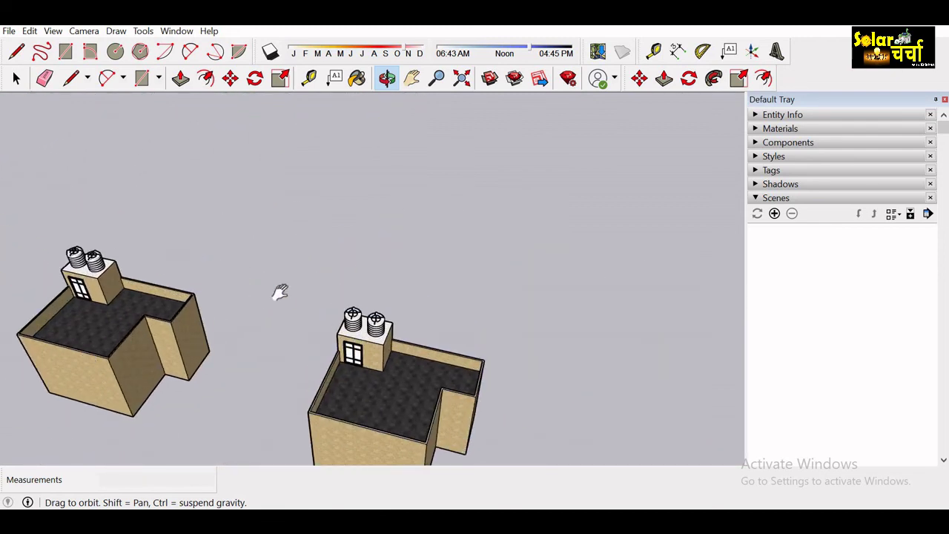
pyautogui.moveTo(276, 292)
pyautogui.mouseDown()
pyautogui.moveTo(394, 255)
pyautogui.moveTo(495, 241)
pyautogui.moveTo(462, 264)
pyautogui.mouseUp()
pyautogui.scroll(3, 308, 282)
pyautogui.moveTo(362, 290); pyautogui.dragTo(429, 324)
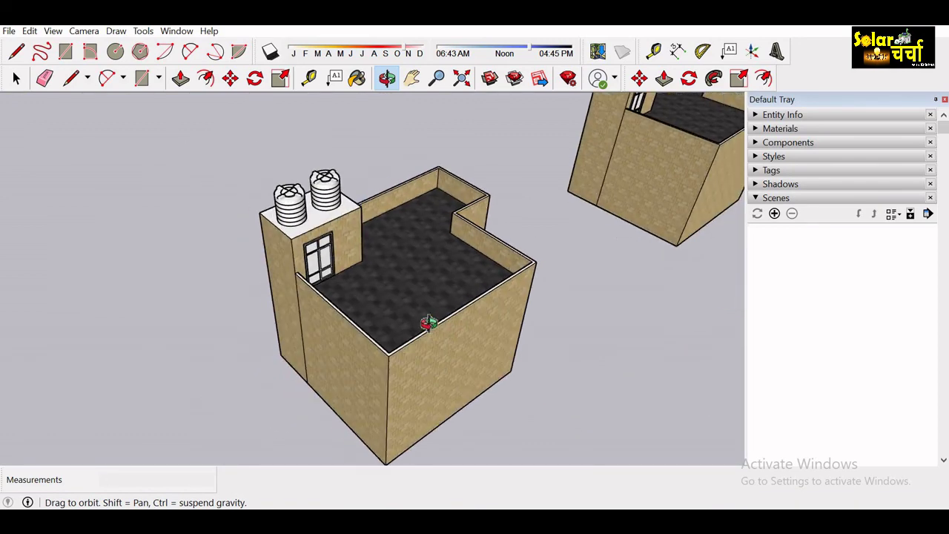
pyautogui.scroll(-2, 429, 323)
pyautogui.scroll(-2, 415, 282)
pyautogui.scroll(-2, 316, 288)
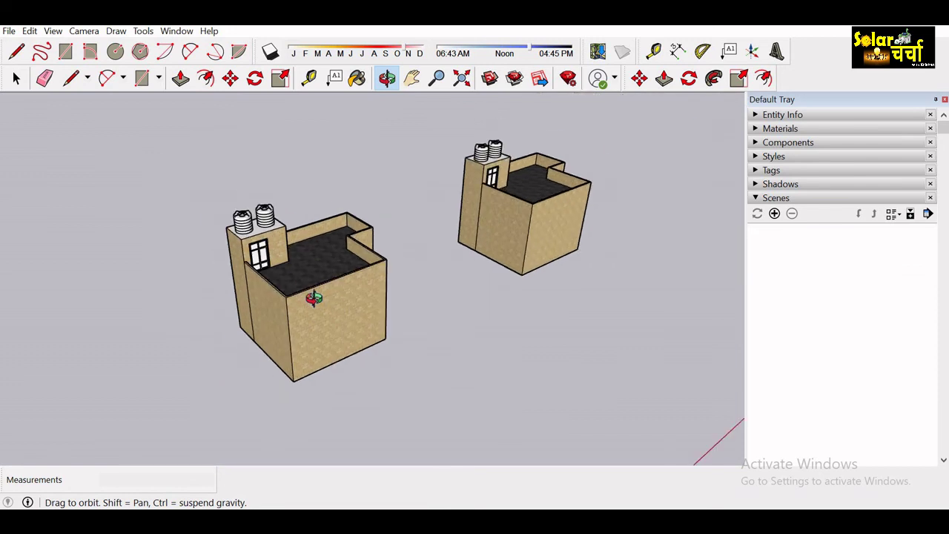
pyautogui.moveTo(293, 297); pyautogui.dragTo(293, 297)
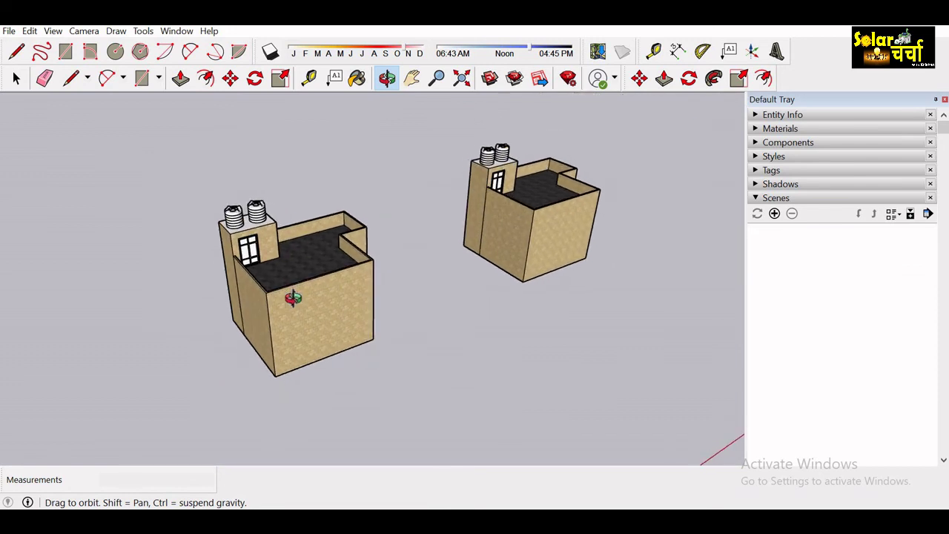
pyautogui.scroll(-2, 293, 297)
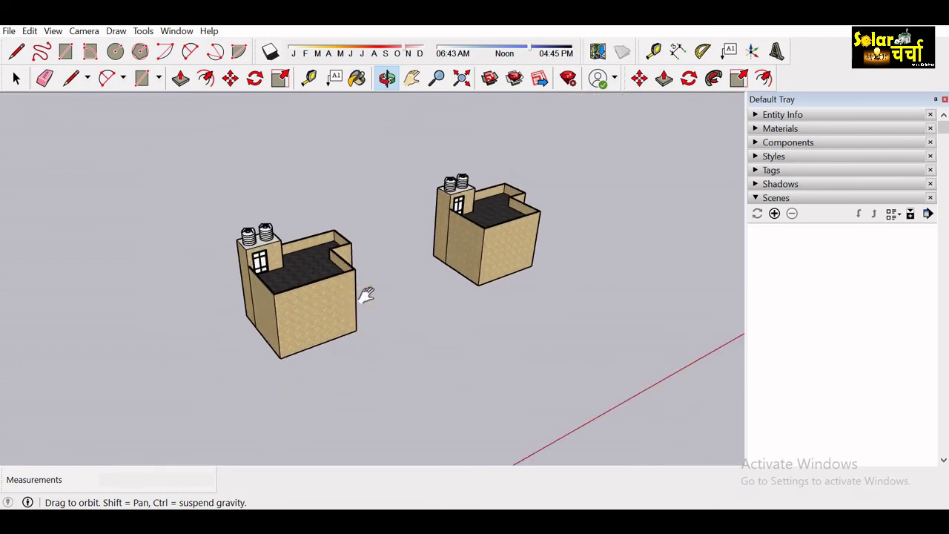
pyautogui.moveTo(366, 297); pyautogui.dragTo(375, 293)
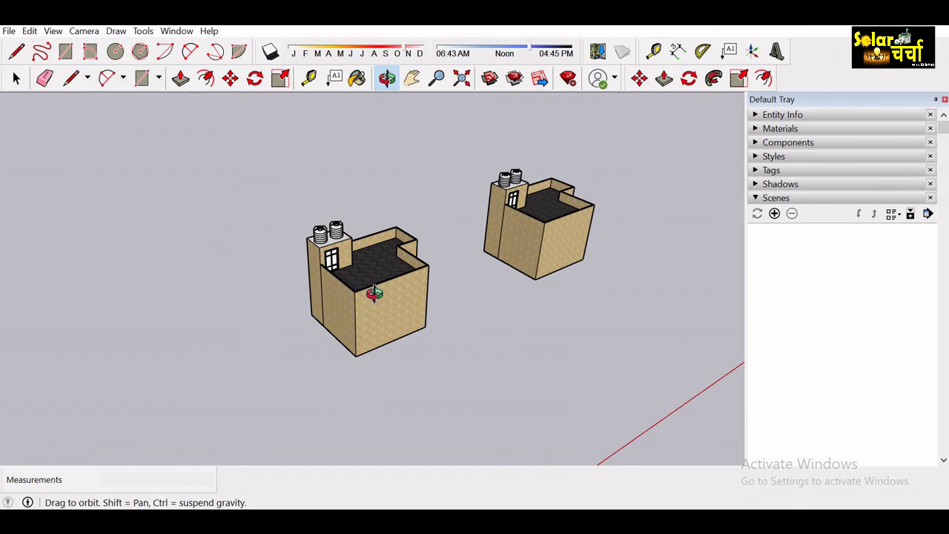